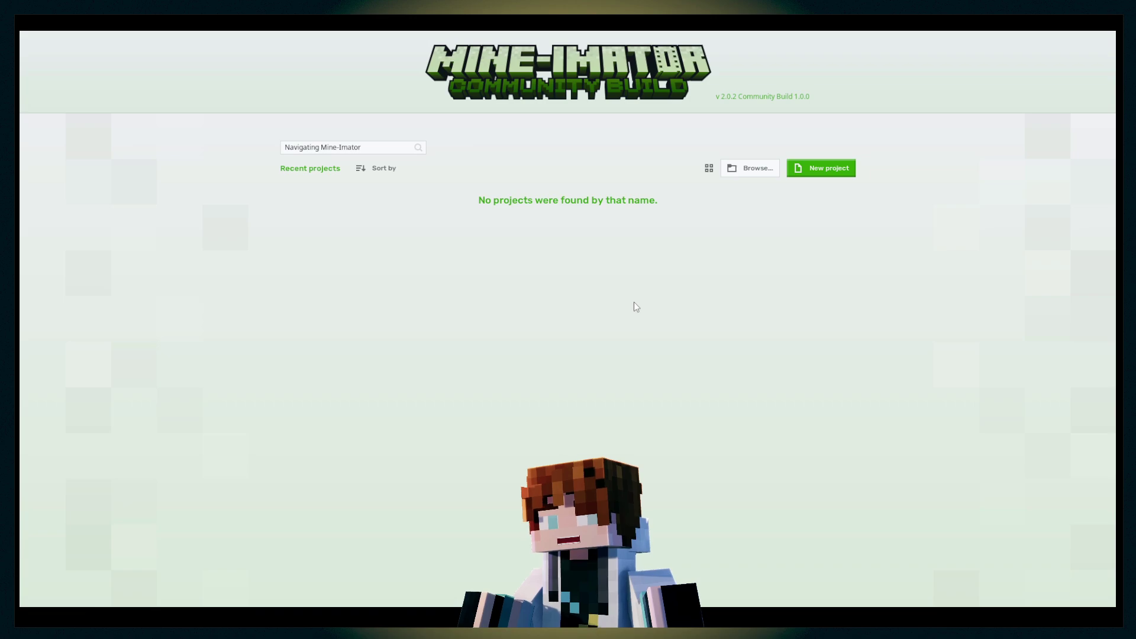
Step: Start a new project and look over its name, author and description fields
click(821, 169)
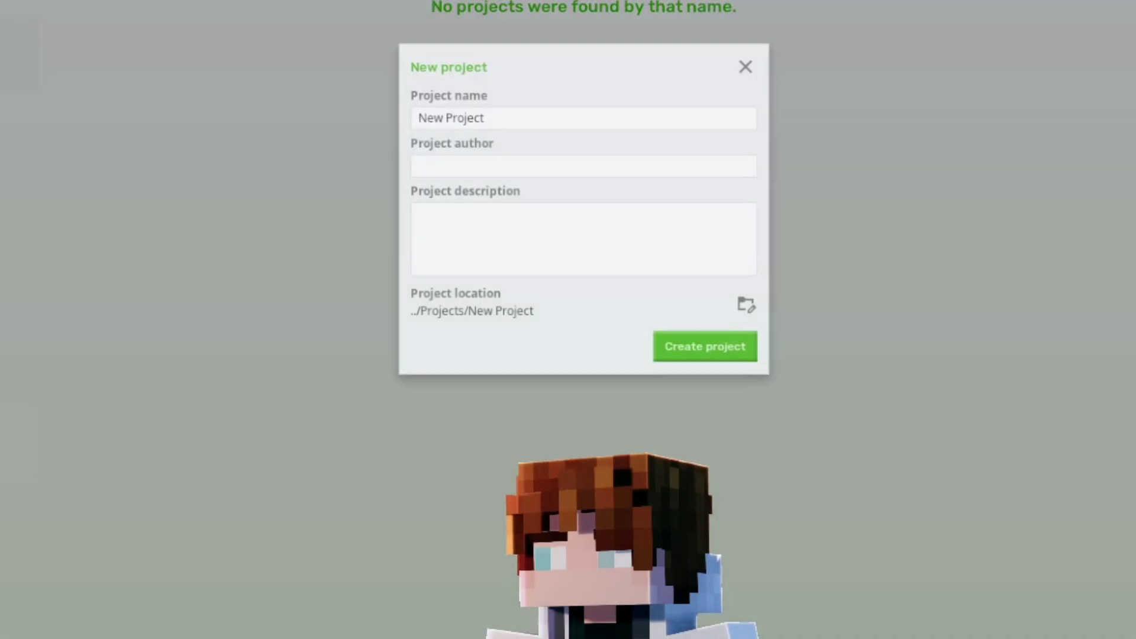
click(650, 126)
click(361, 155)
click(556, 121)
click(337, 119)
click(473, 95)
click(464, 51)
click(534, 136)
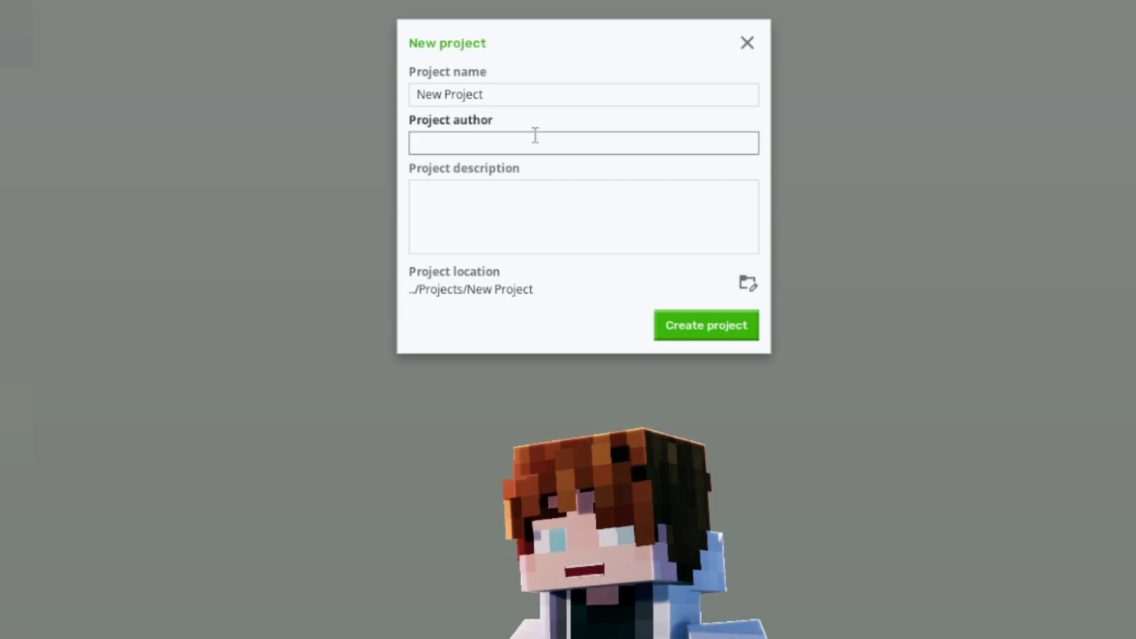
click(500, 90)
click(462, 45)
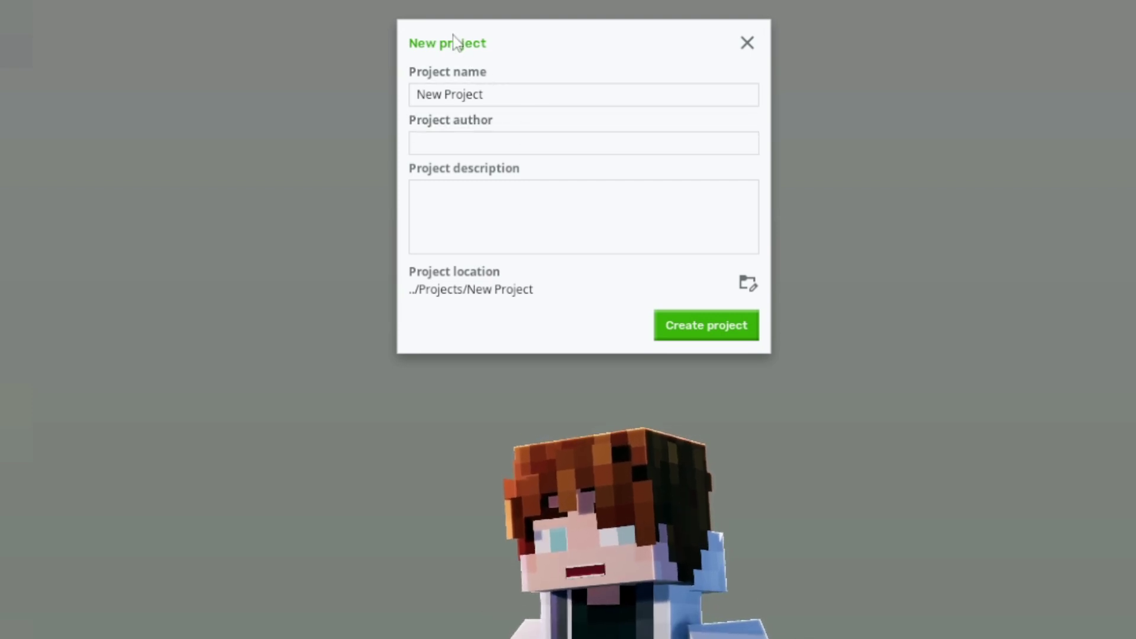
click(467, 94)
click(531, 119)
click(442, 137)
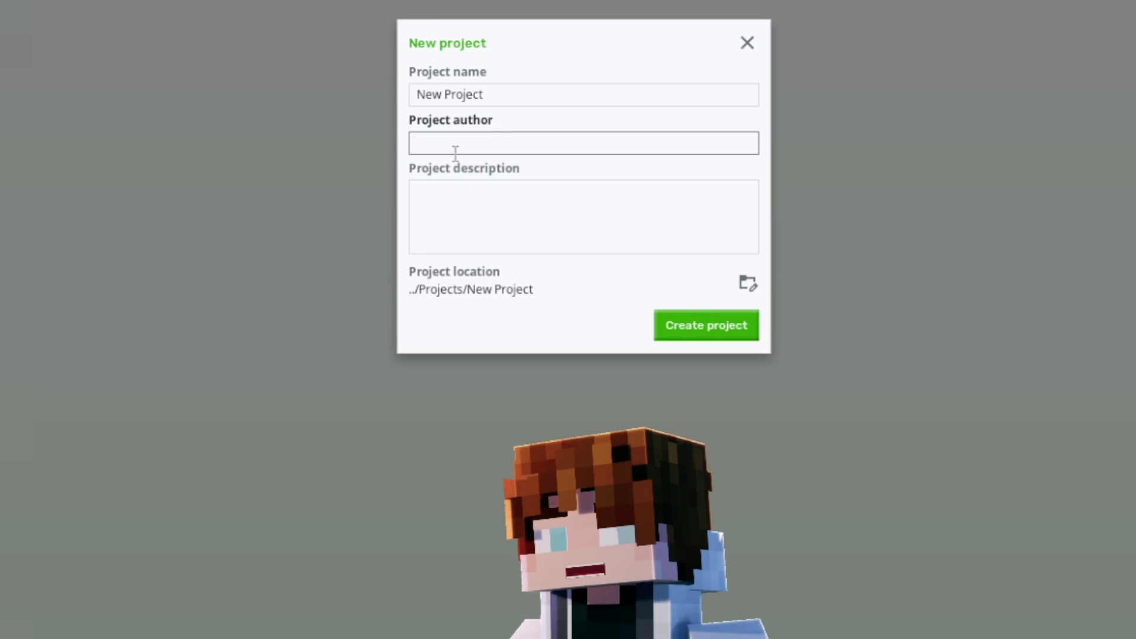
click(456, 183)
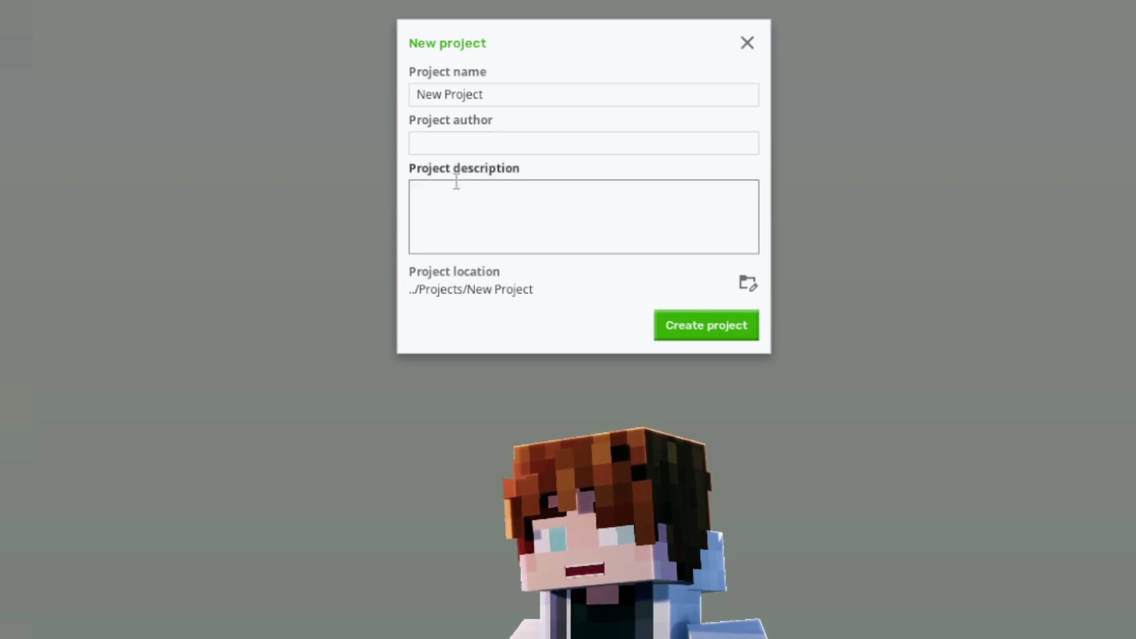
click(458, 171)
click(469, 187)
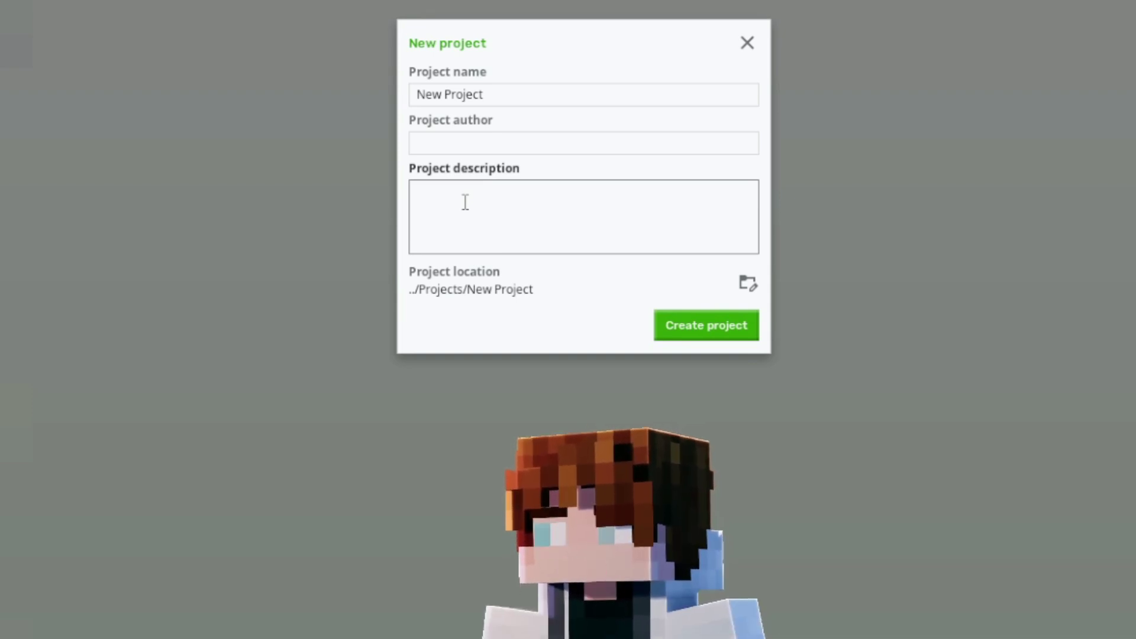
click(495, 184)
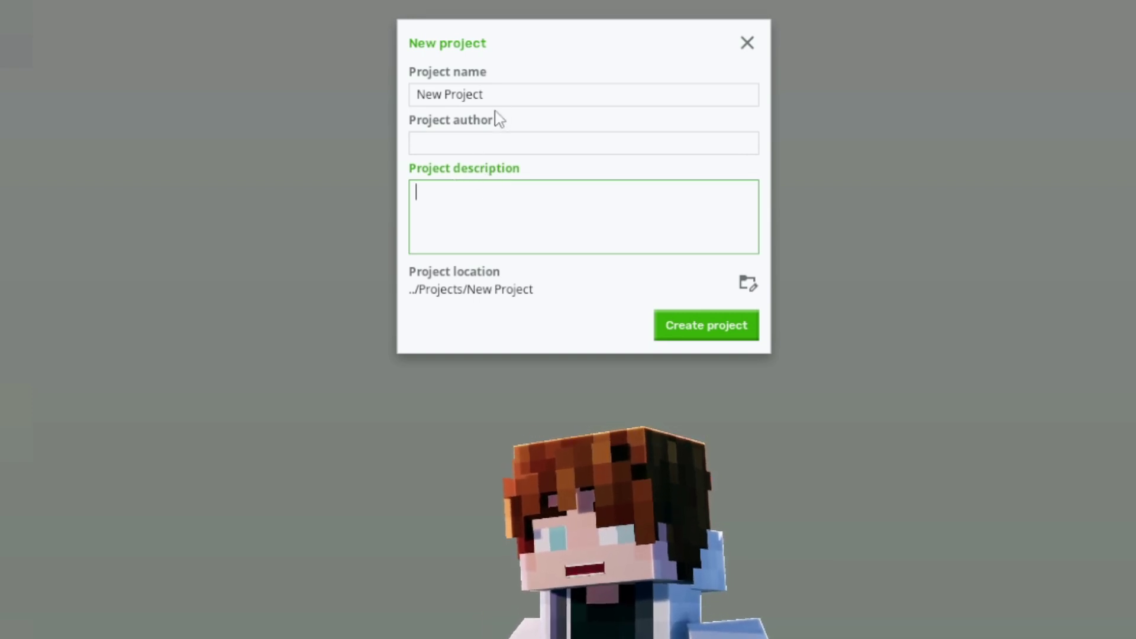
Step: Name the project Navigating Mine-Imator and fill in the project author's name
triple_click(513, 101)
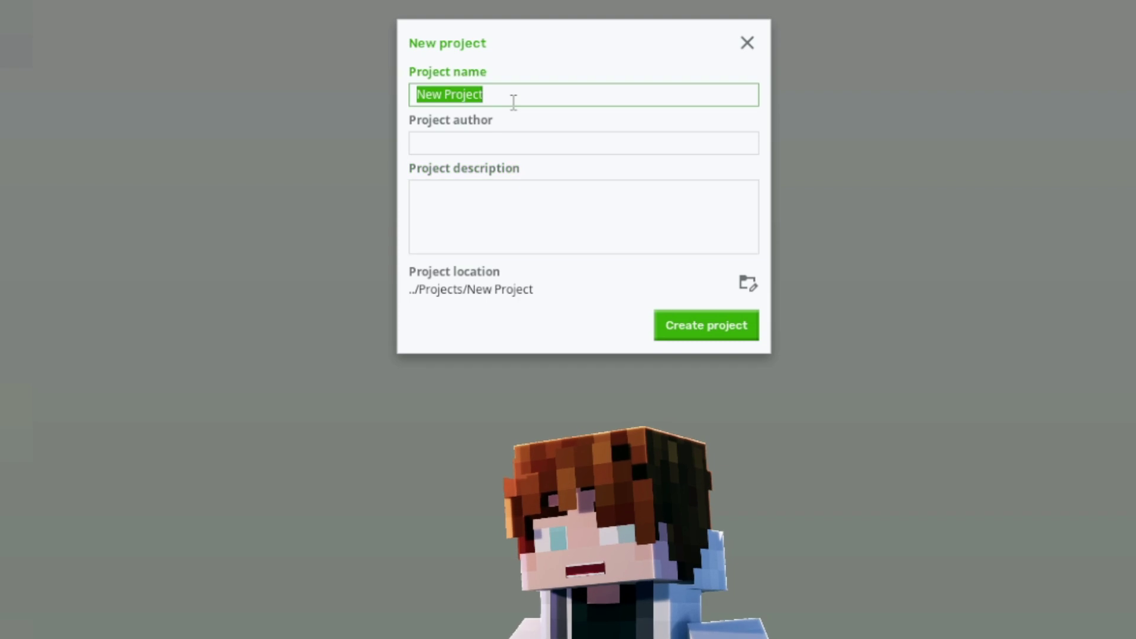
text(Na)
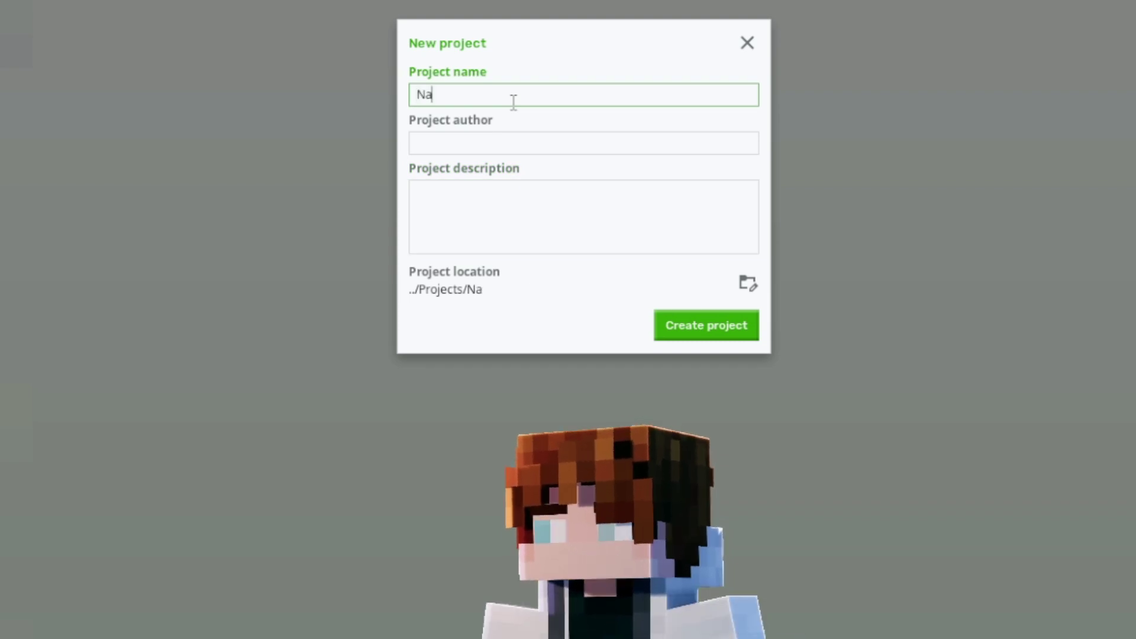
text(vigat)
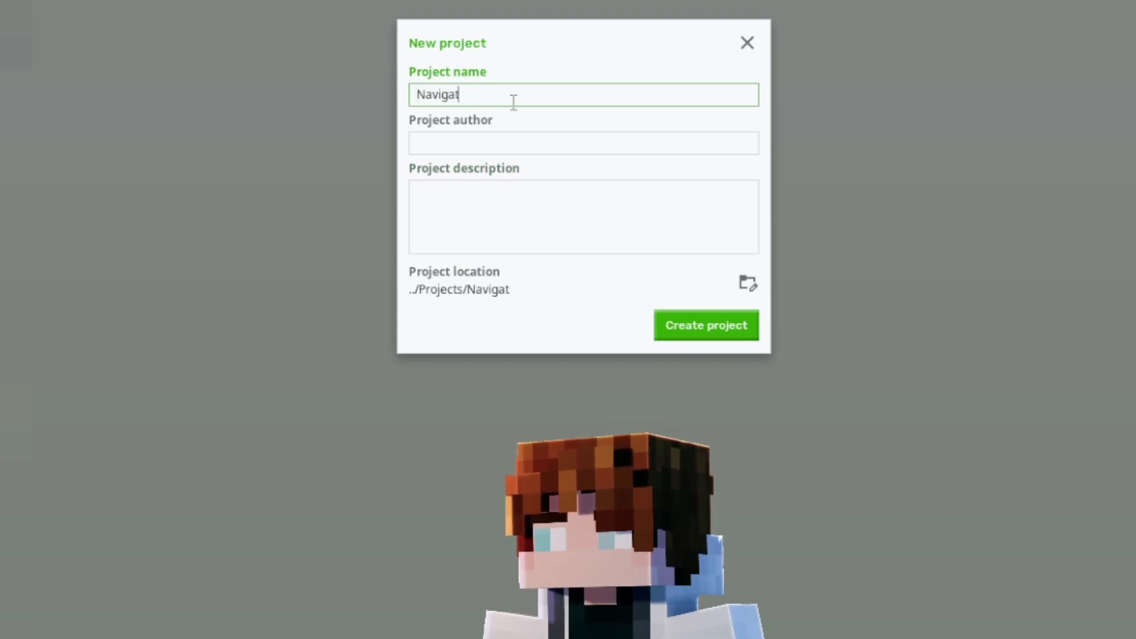
text(ing Mine-Imator)
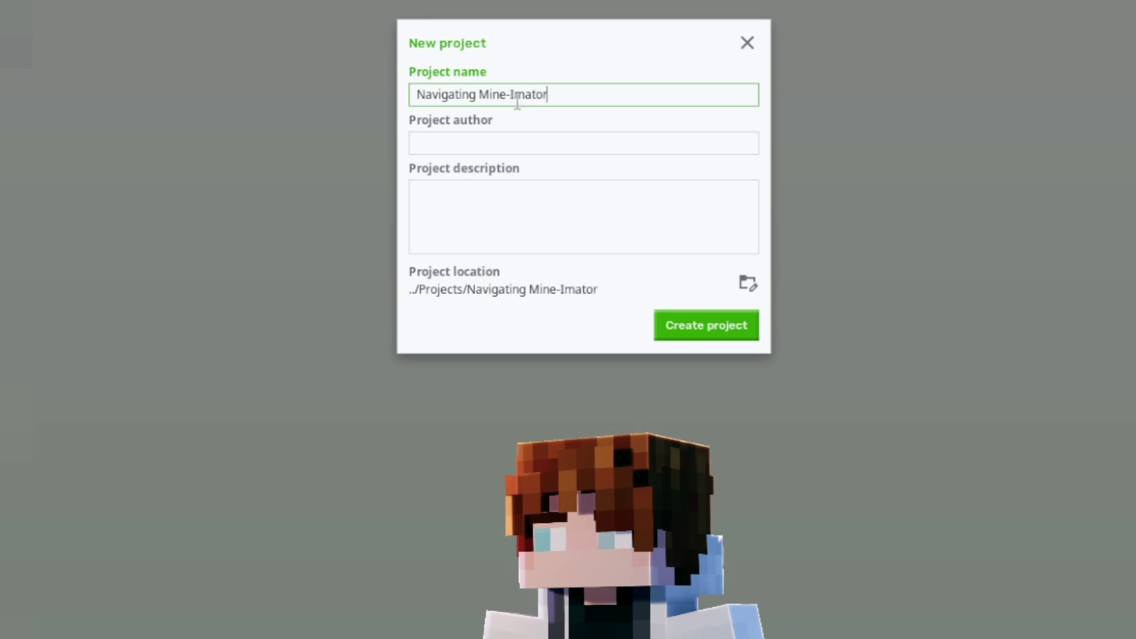
click(520, 136)
text(Em Z)
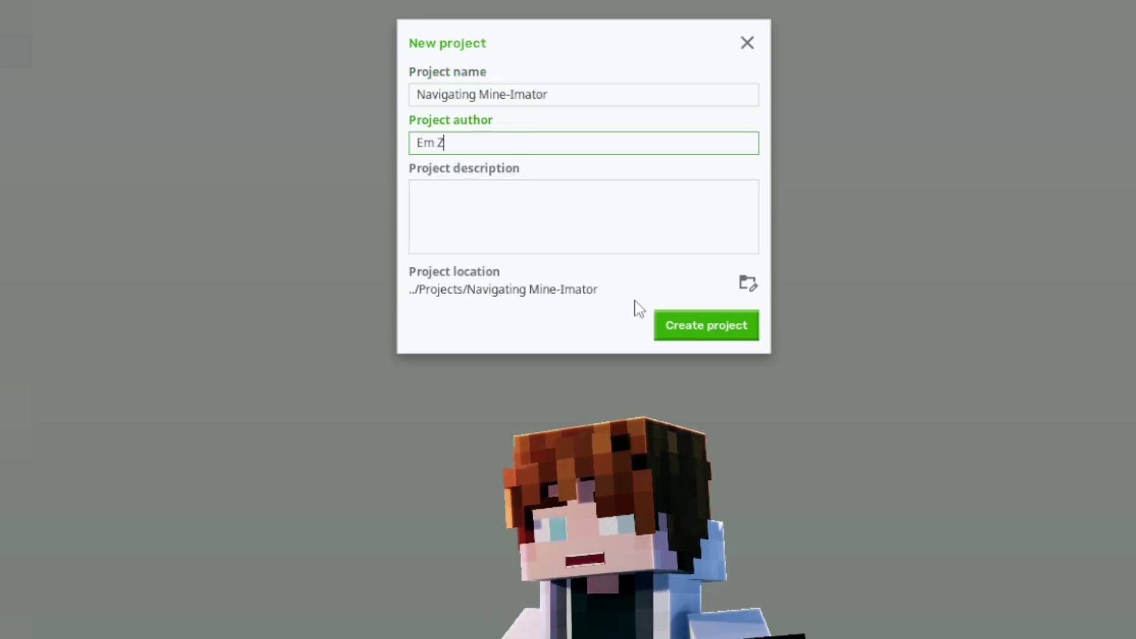
Step: Enter 'Goint through the basics' as the project description and create the project
click(611, 243)
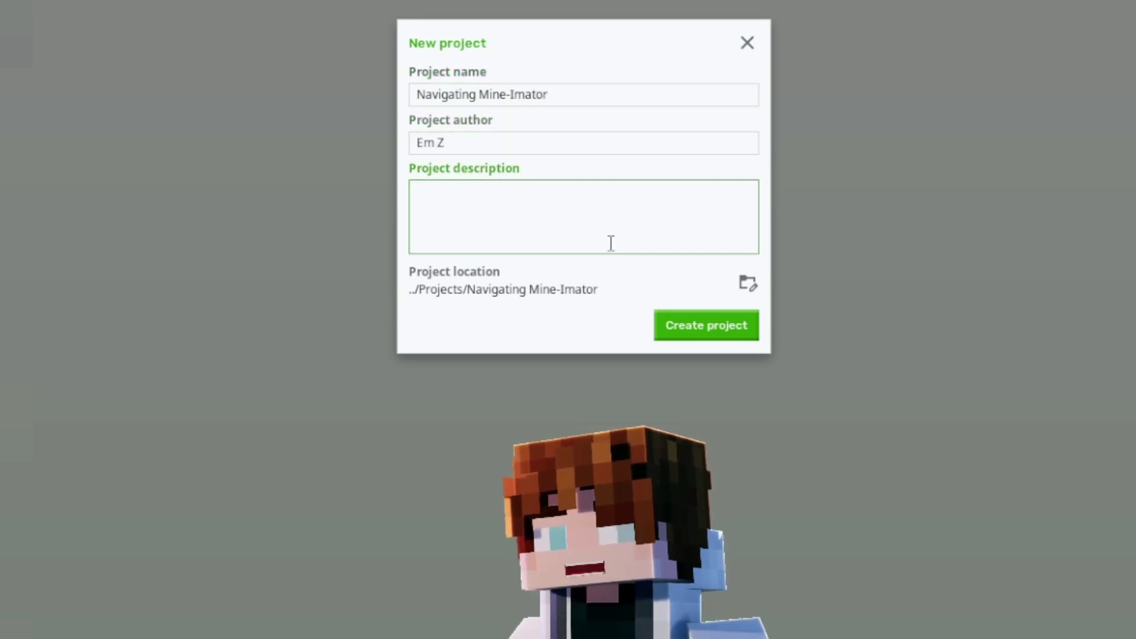
text(Goin)
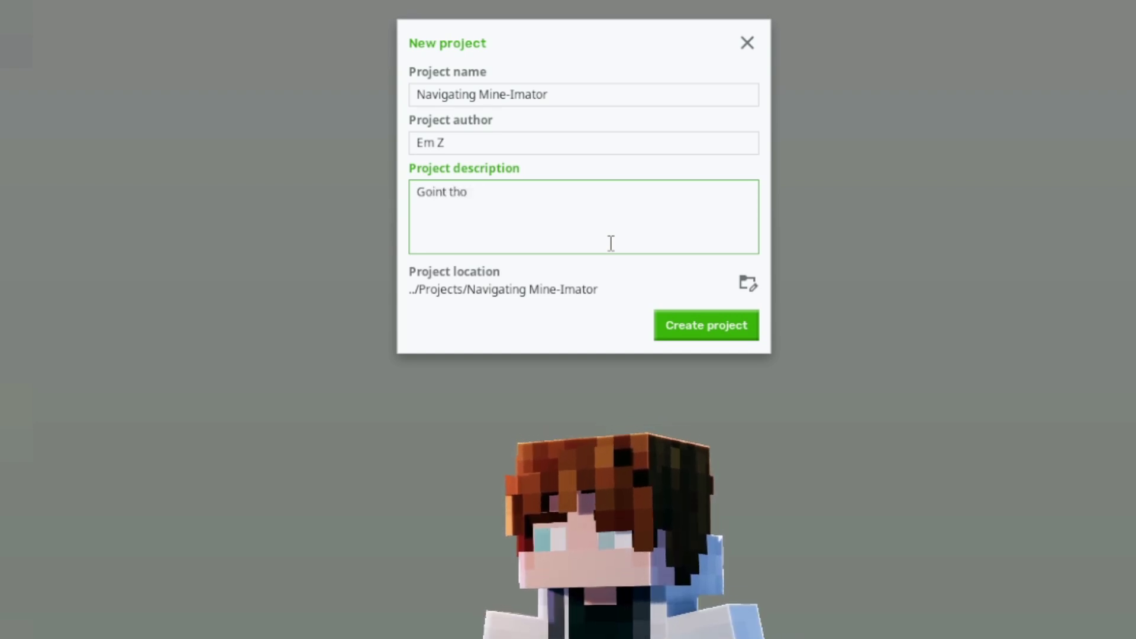
text(t through the basi)
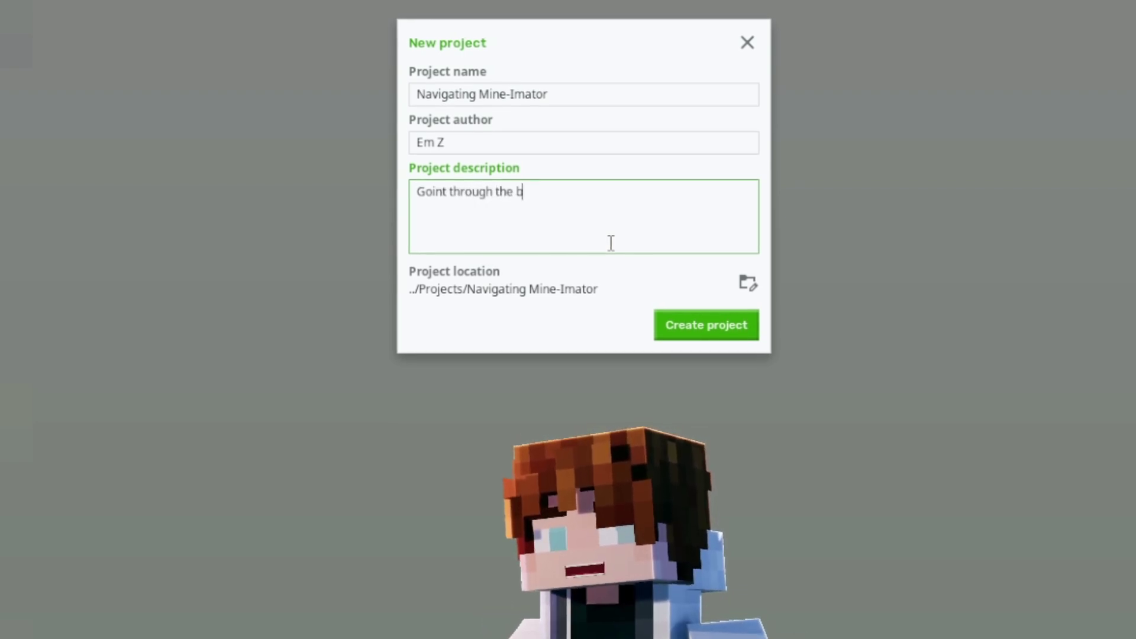
text(xs)
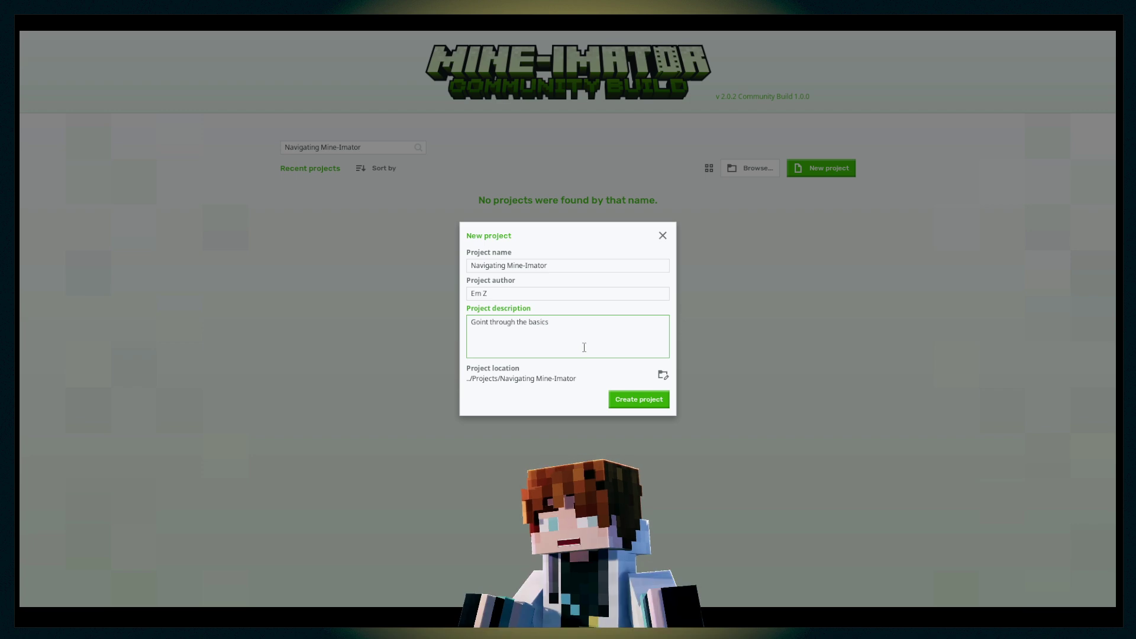
click(618, 400)
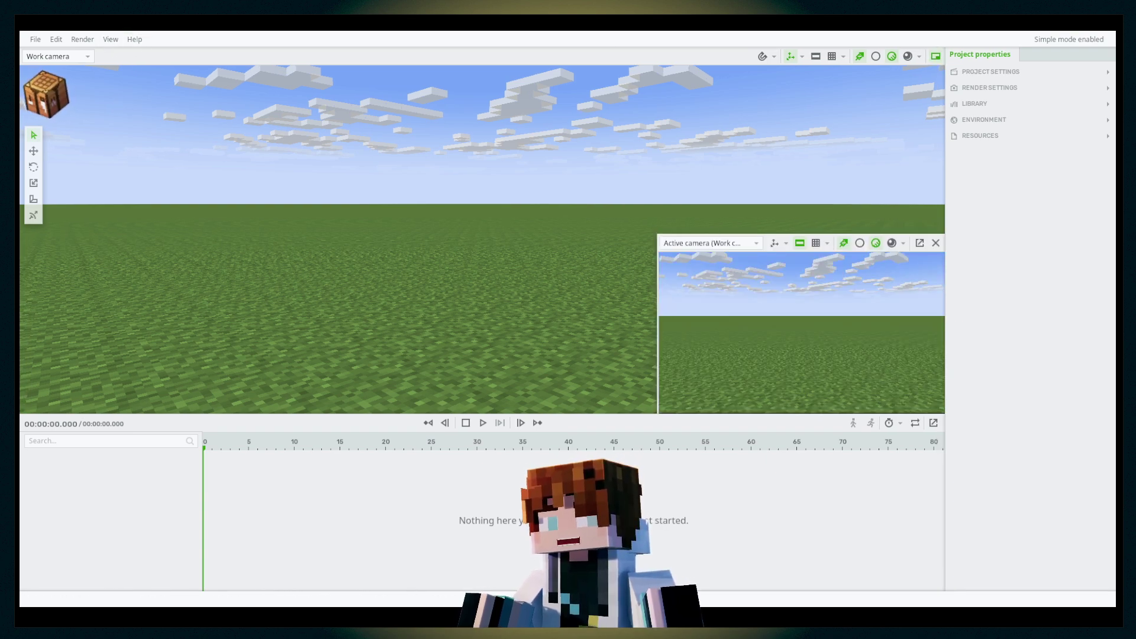
Step: Try the Dark theme and a custom accent color in the interface preferences
click(54, 39)
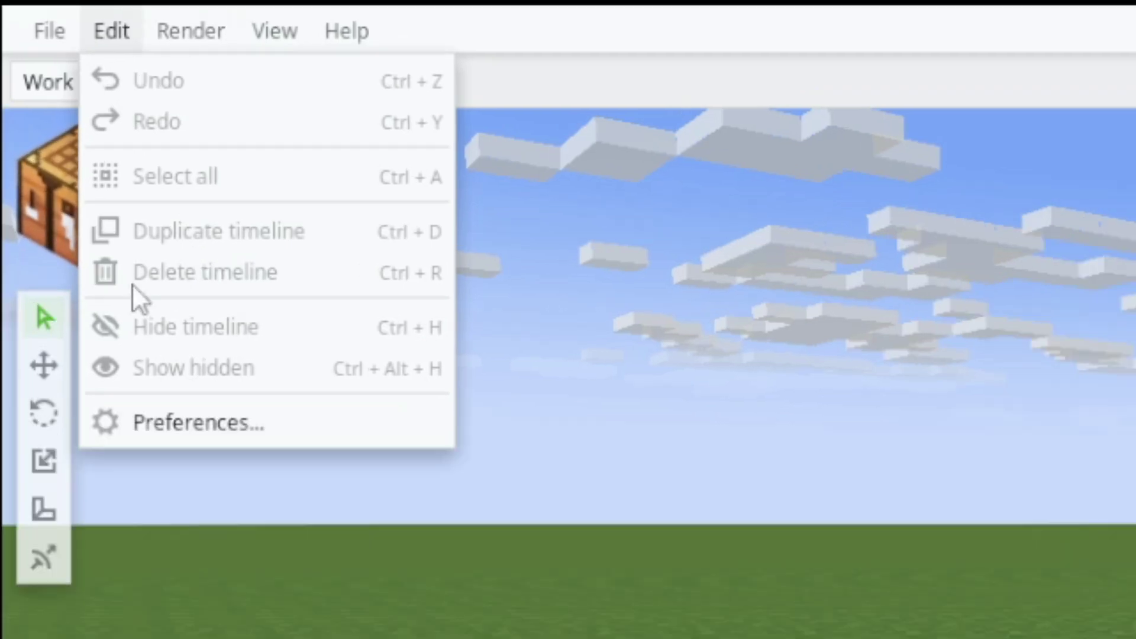
click(125, 424)
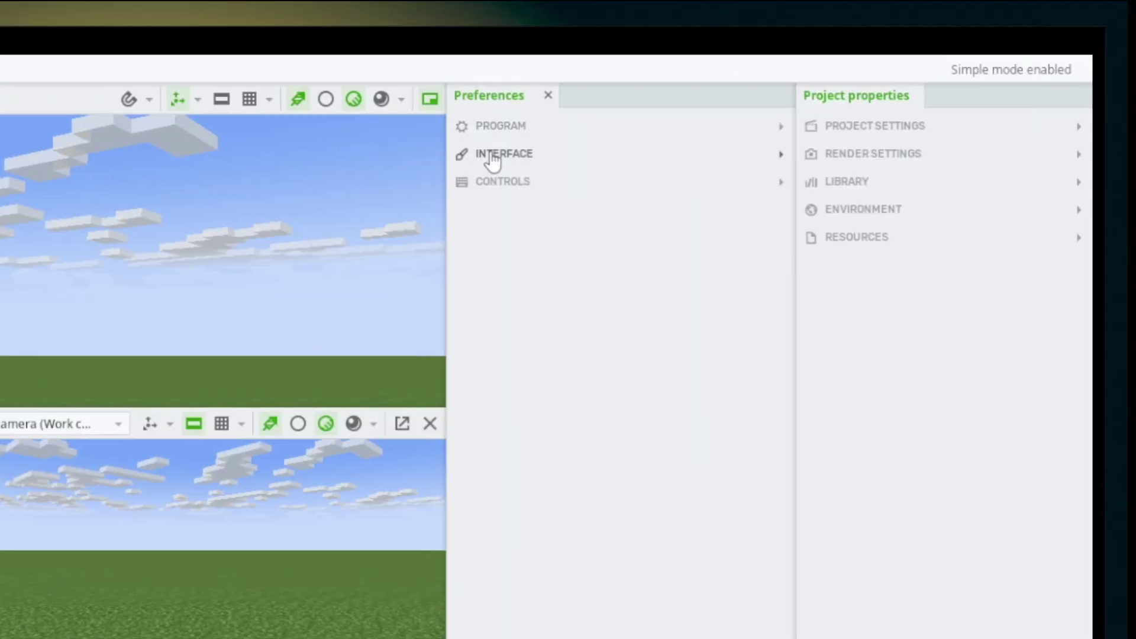
click(491, 155)
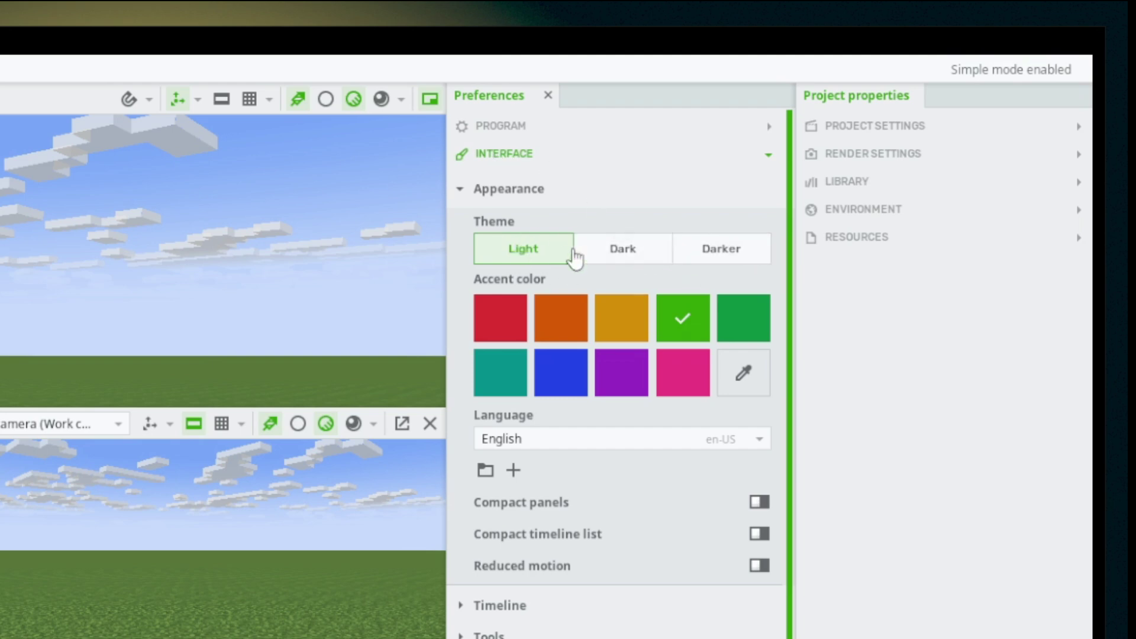
click(645, 253)
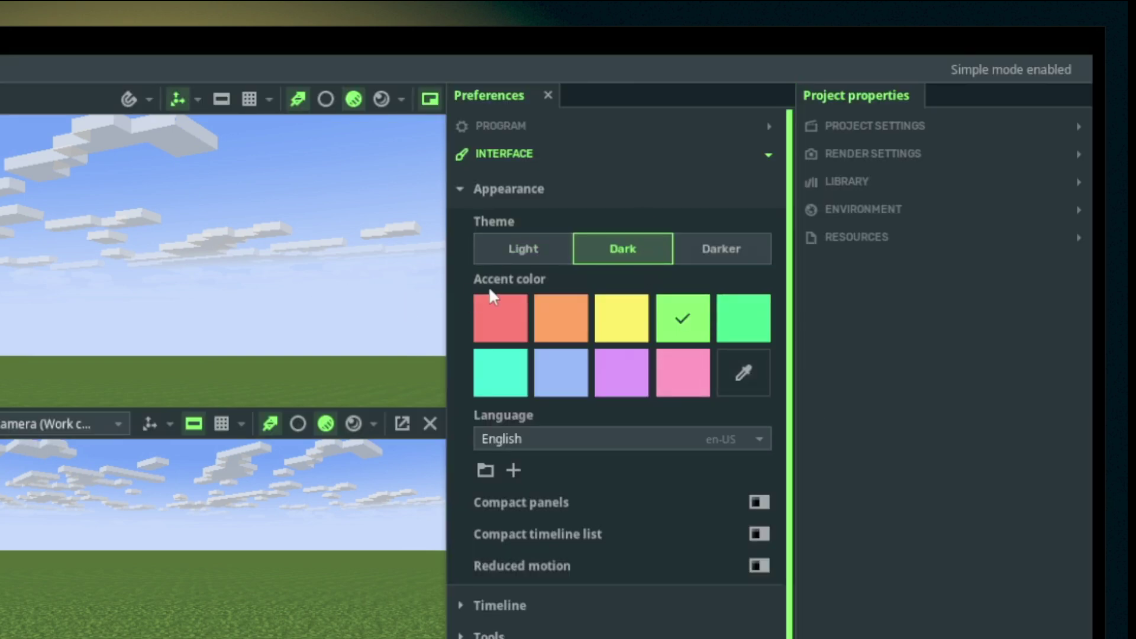
click(739, 377)
drag(822, 434, 878, 403)
drag(827, 604, 887, 603)
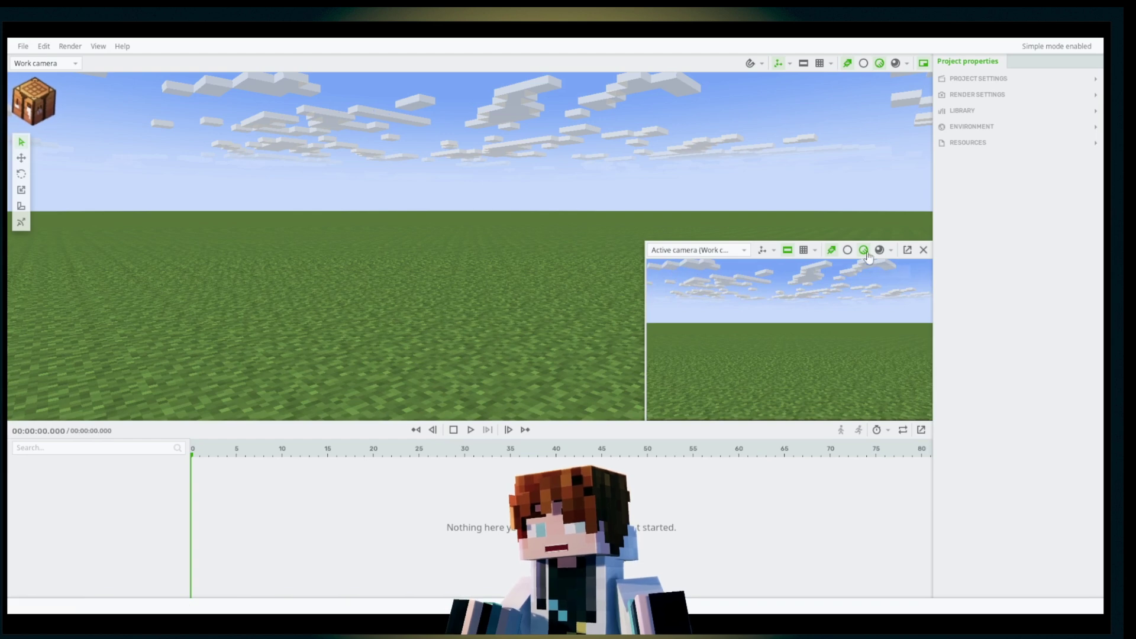
Step: Close the secondary active-camera view and look at the Camera category among the objects that can be created
click(923, 251)
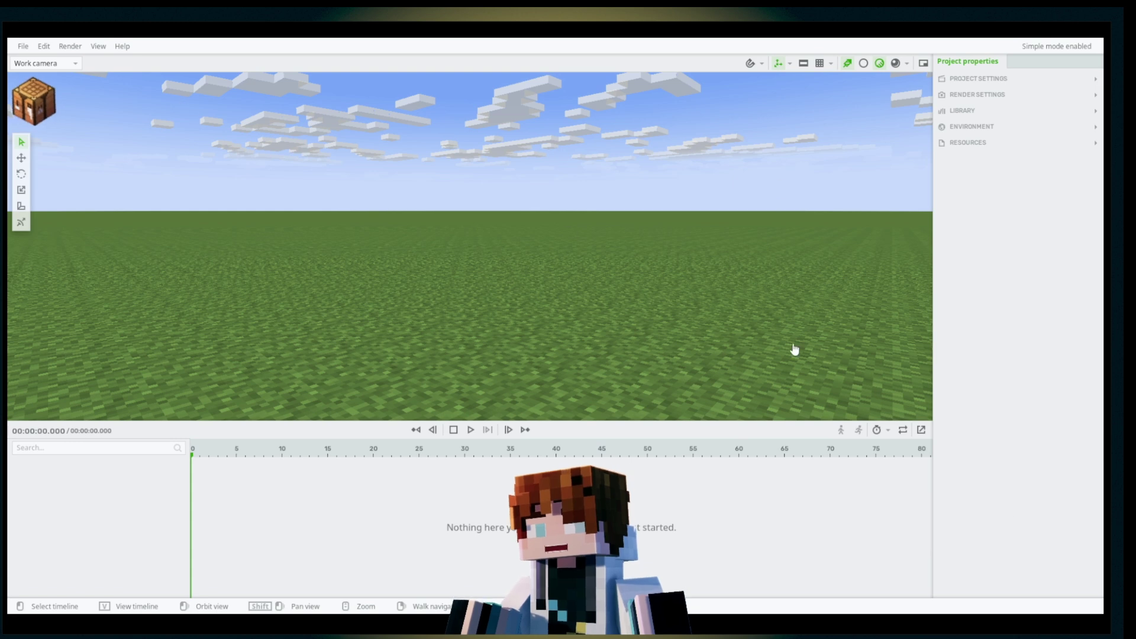
click(35, 104)
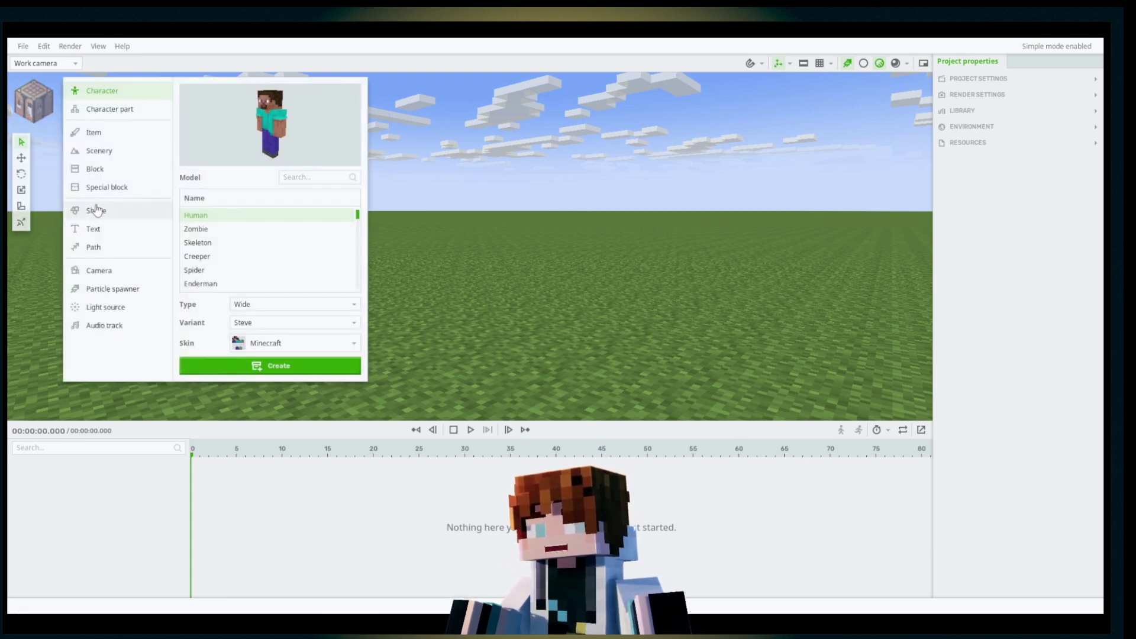
click(115, 276)
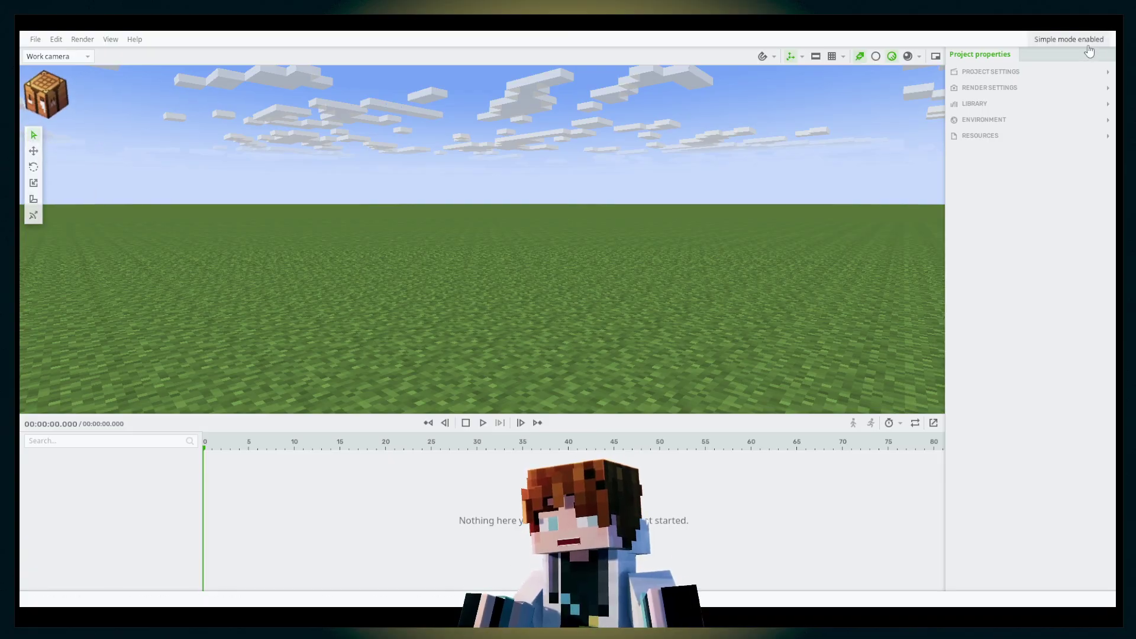
Step: Turn off Separate tool modes in the interface preferences and close the preferences
click(111, 39)
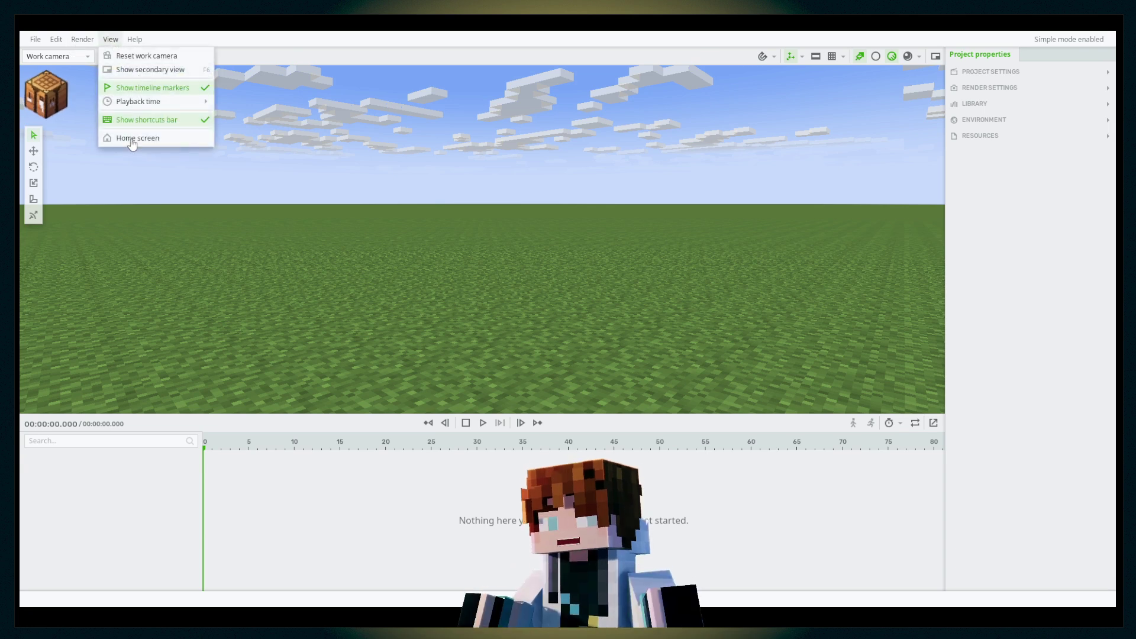
mouse_move(61, 41)
click(71, 170)
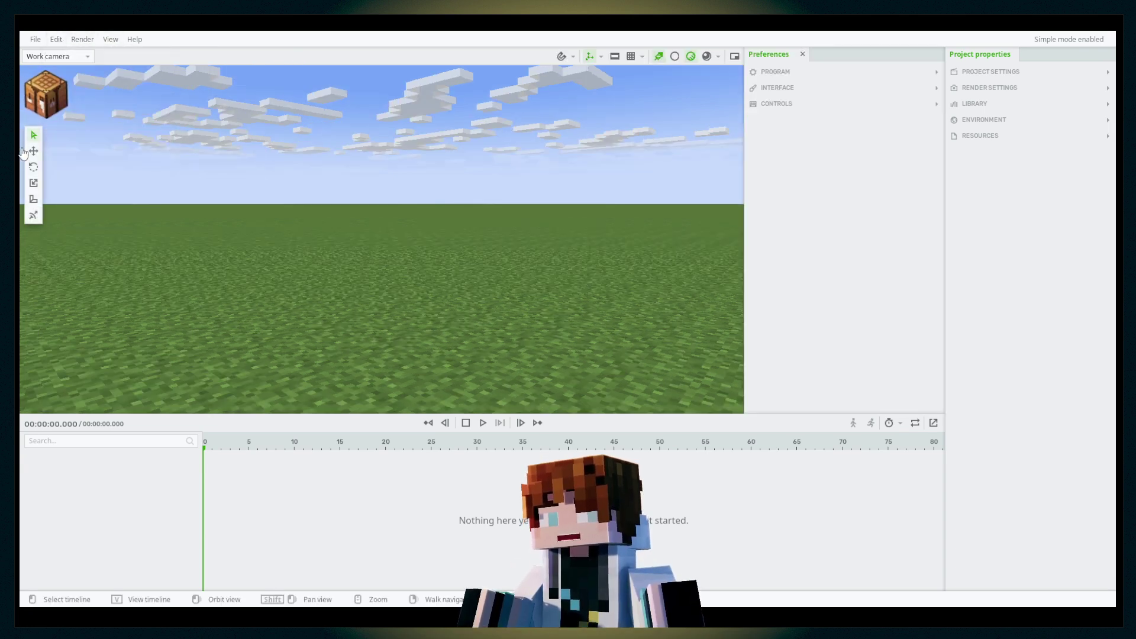
click(865, 90)
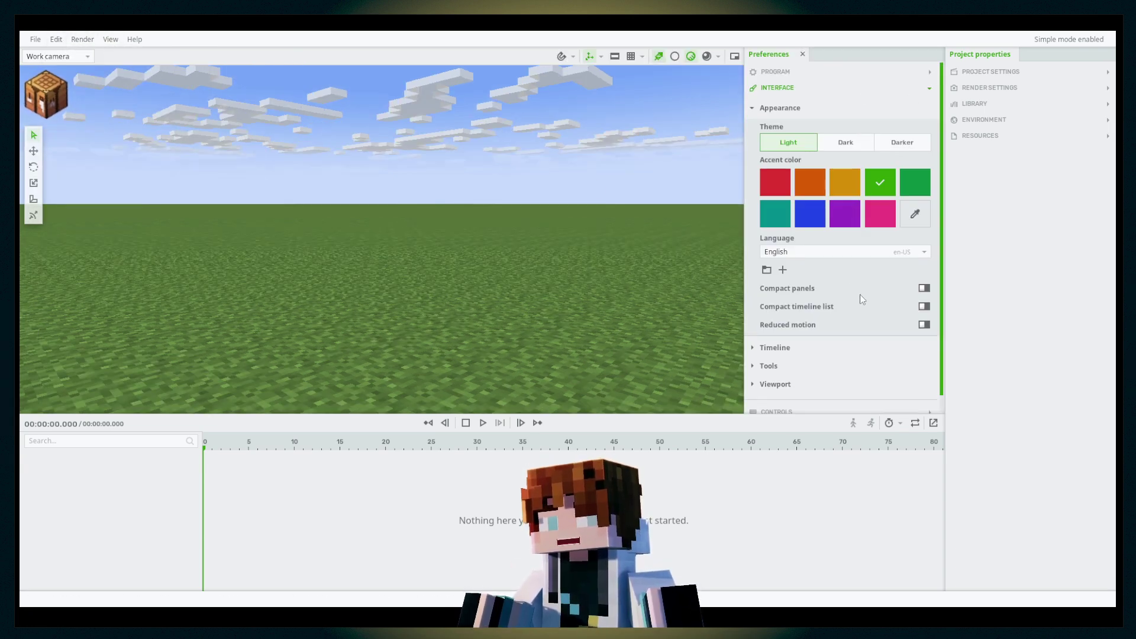
click(779, 88)
click(776, 71)
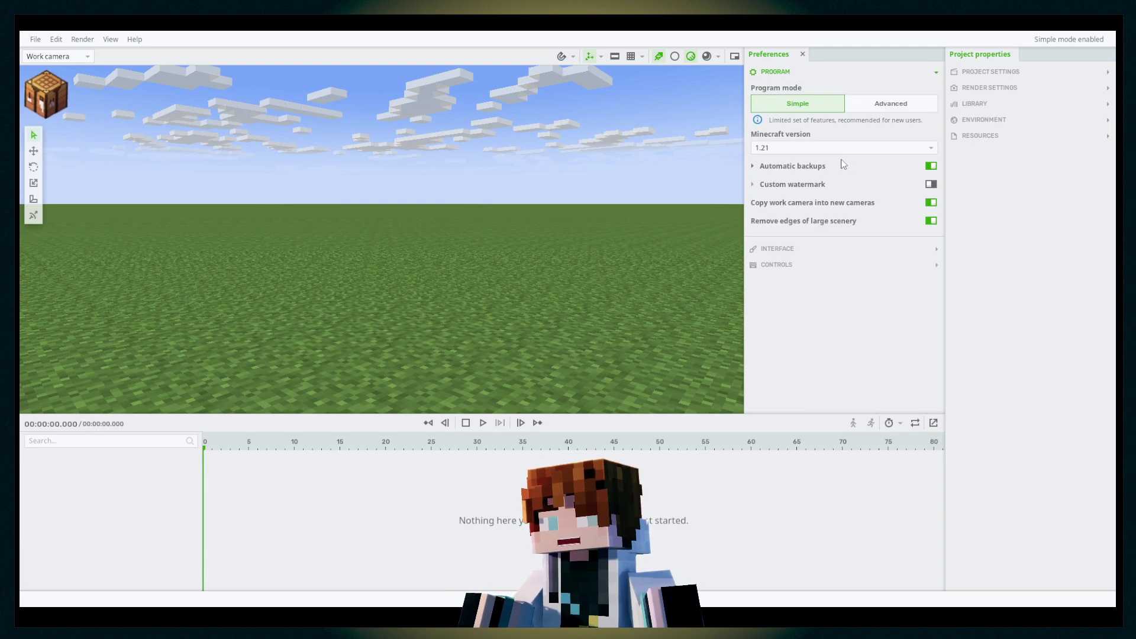
click(805, 75)
click(794, 88)
scroll(792, 248, down, 3)
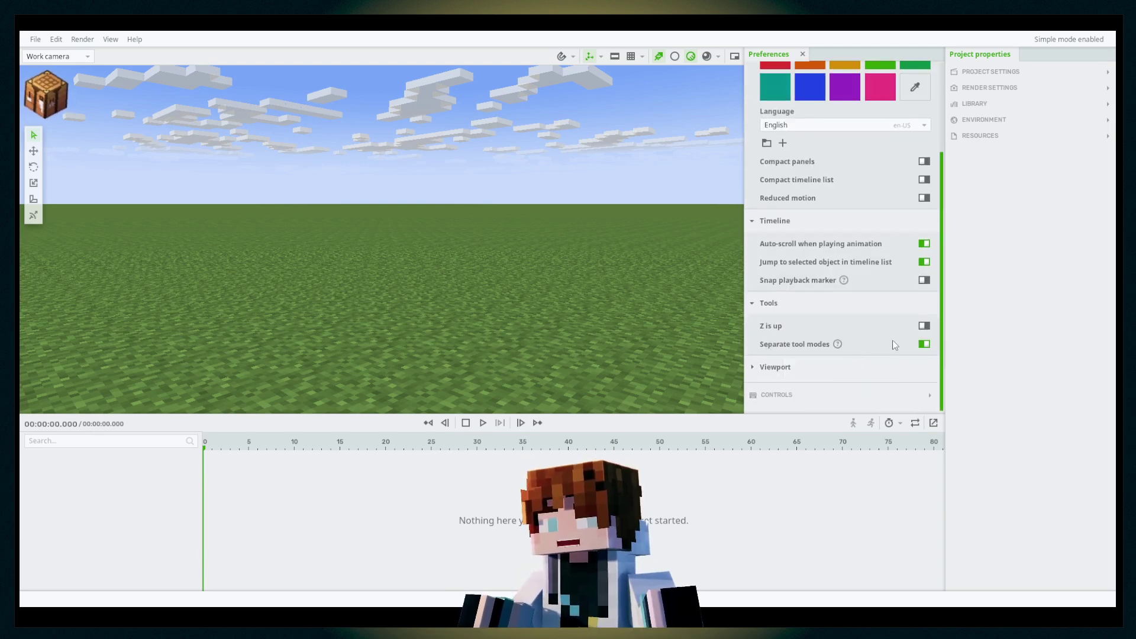
click(921, 345)
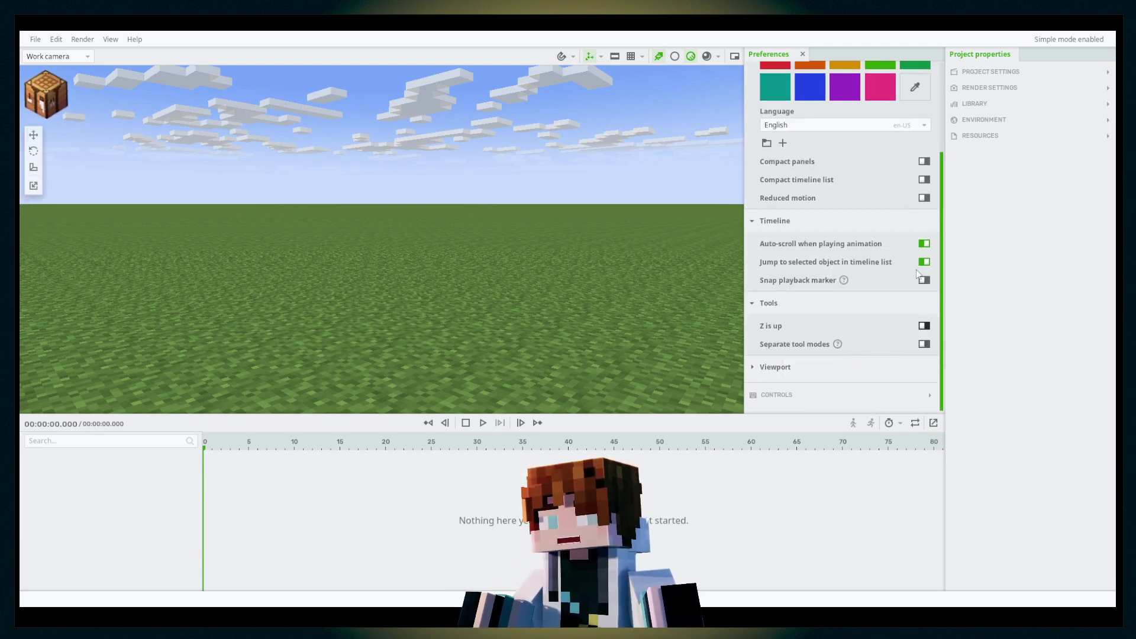
click(803, 54)
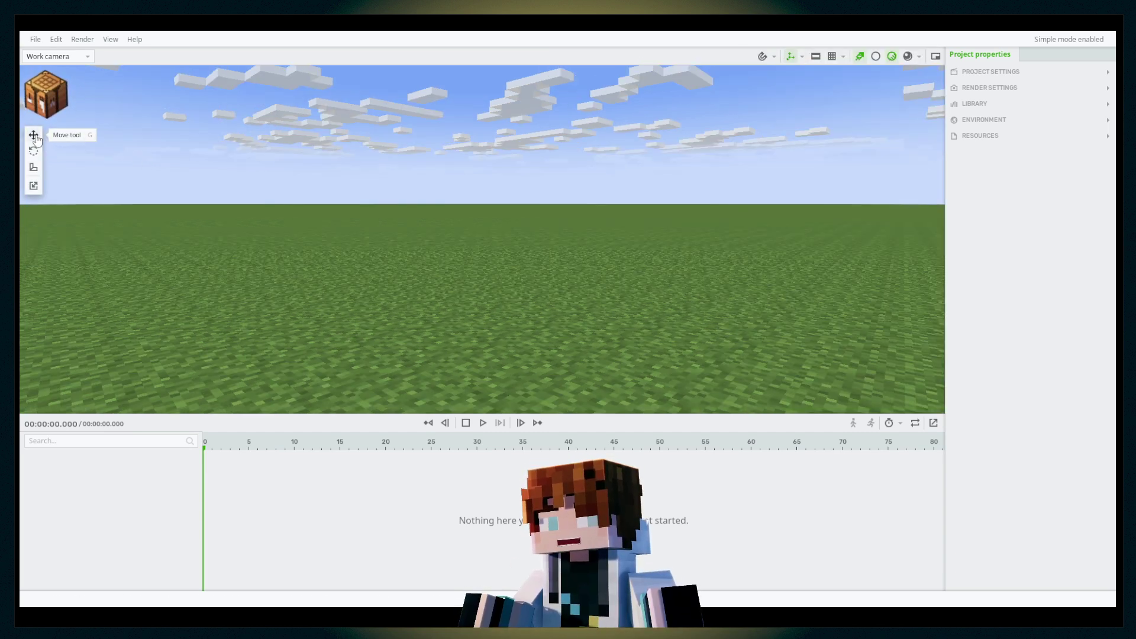
Step: Activate the Move tool and orbit the work camera over the grass ground
key(g)
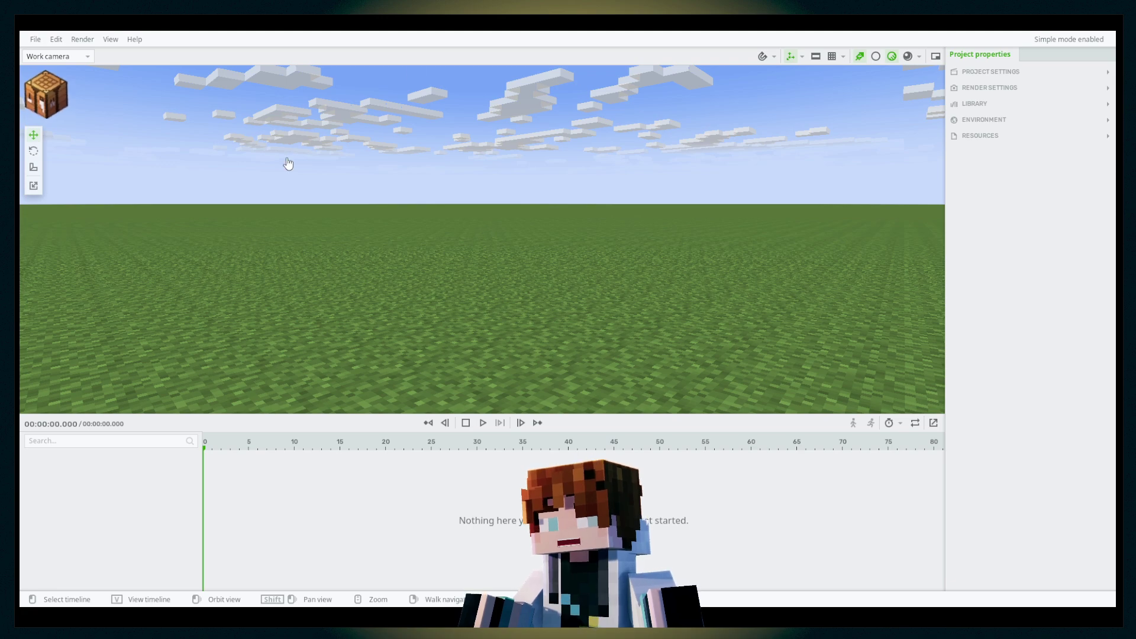
drag(467, 249, 507, 284)
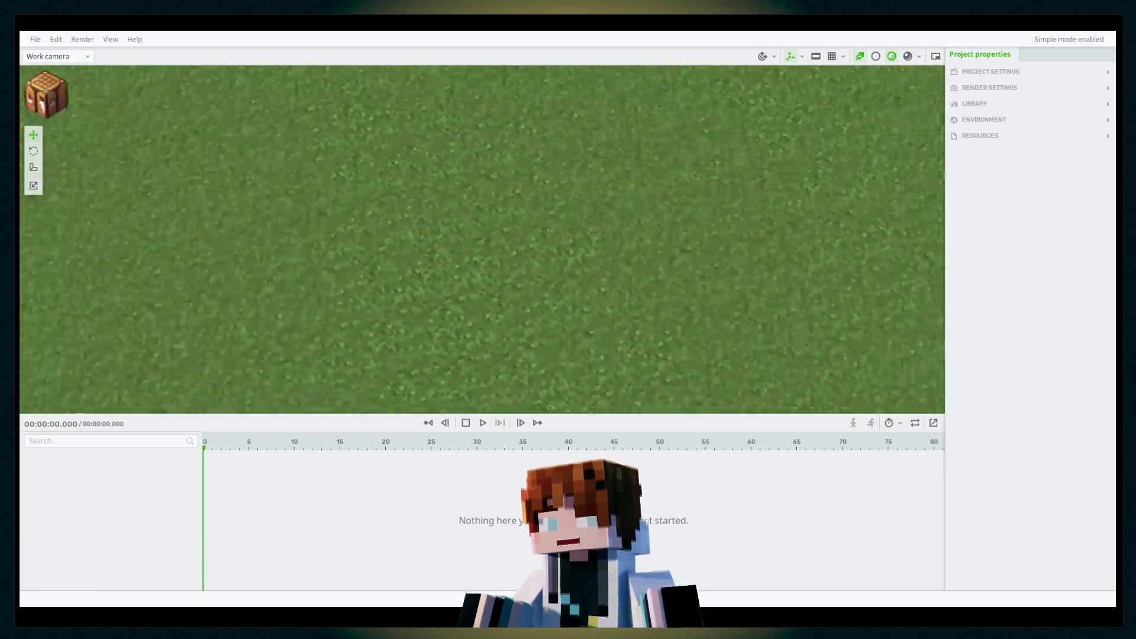
right_drag(490, 257, 490, 257)
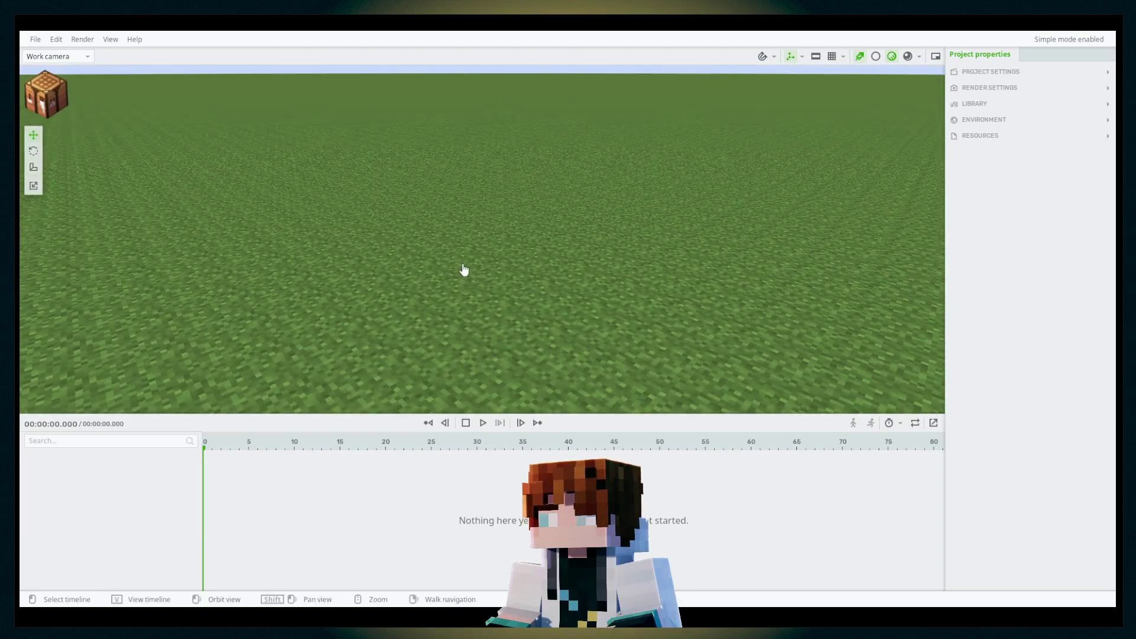
Step: Walk the work camera over the grass ground and orbit it until the horizon and clouds are in view
right_drag(470, 203, 449, 167)
right_drag(230, 154, 261, 190)
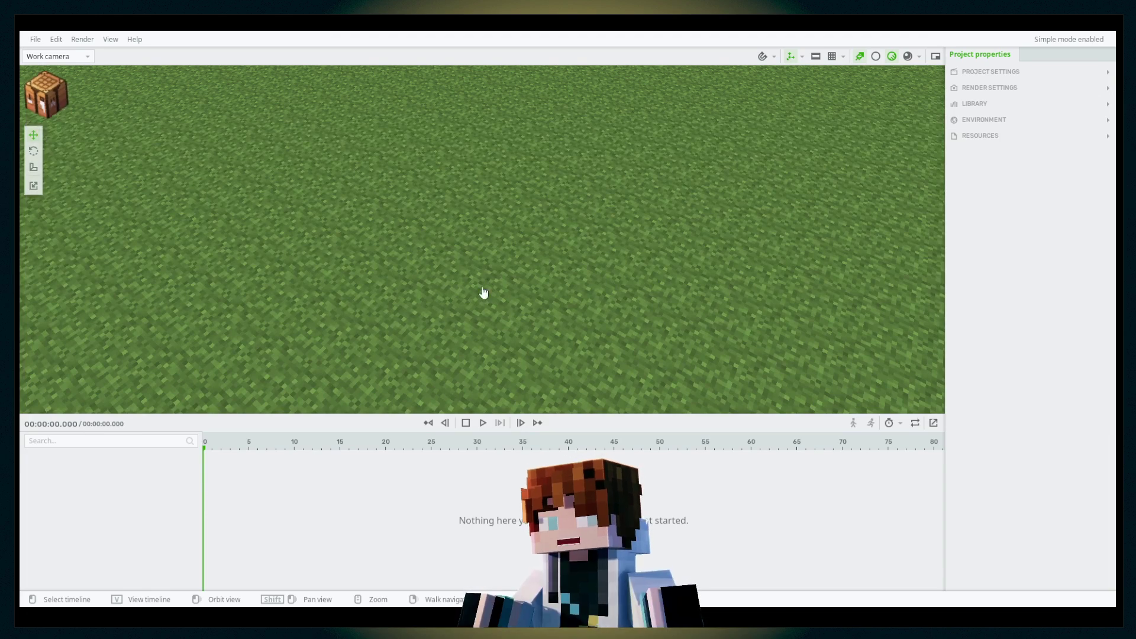
right_drag(523, 322, 510, 309)
drag(482, 239, 543, 243)
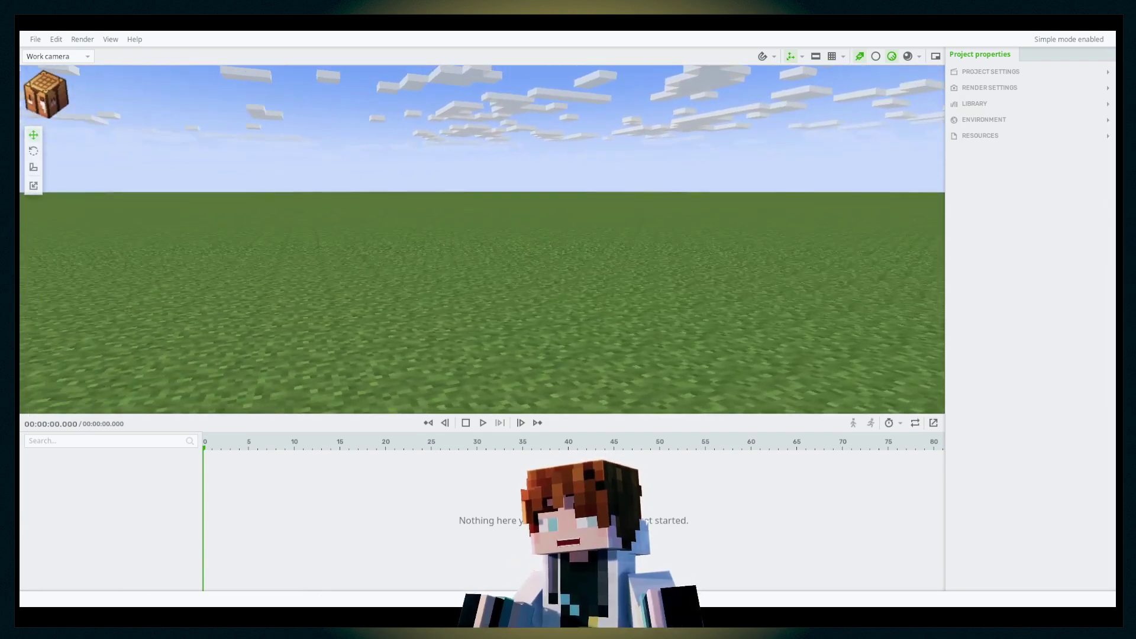
Step: Create a Human character with the Steve variant, place it on the grass and select it
click(59, 97)
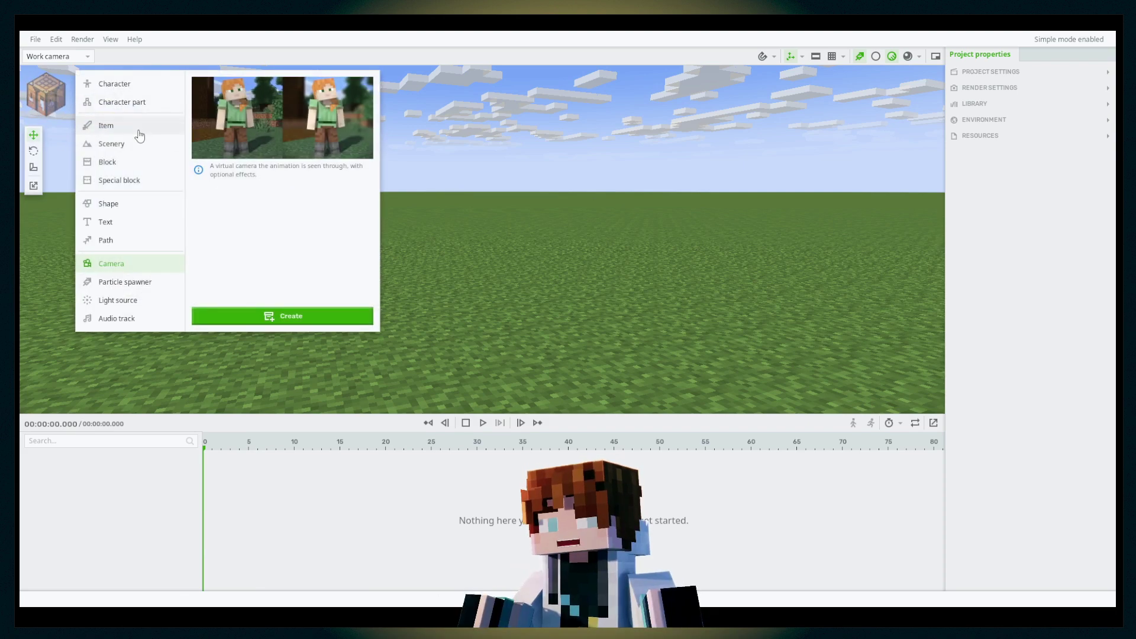
click(127, 84)
click(243, 358)
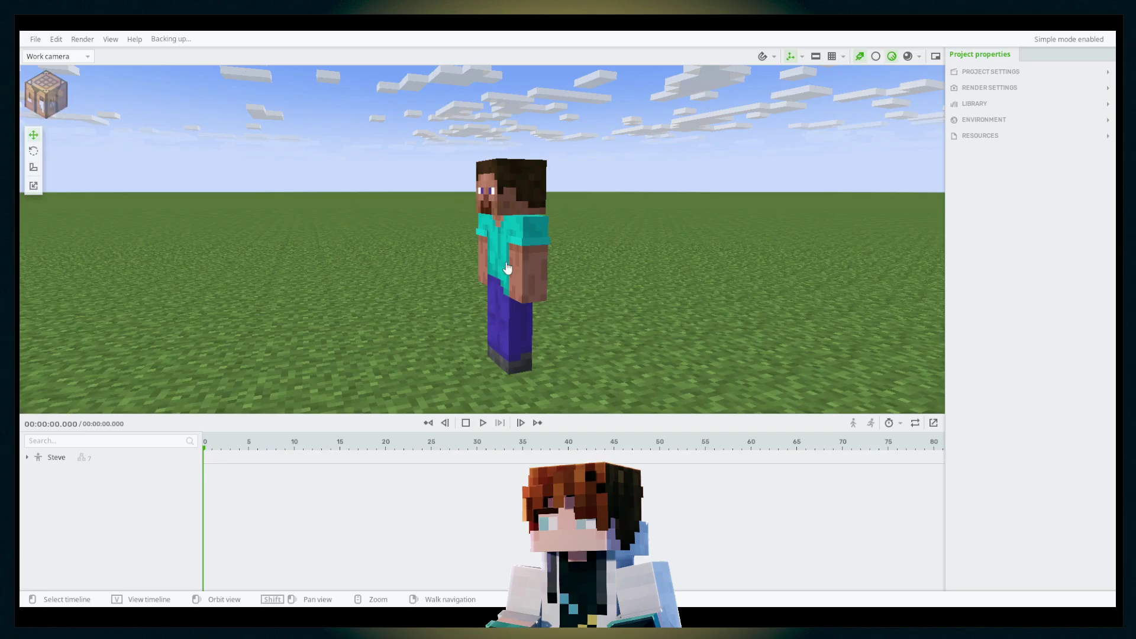
click(65, 459)
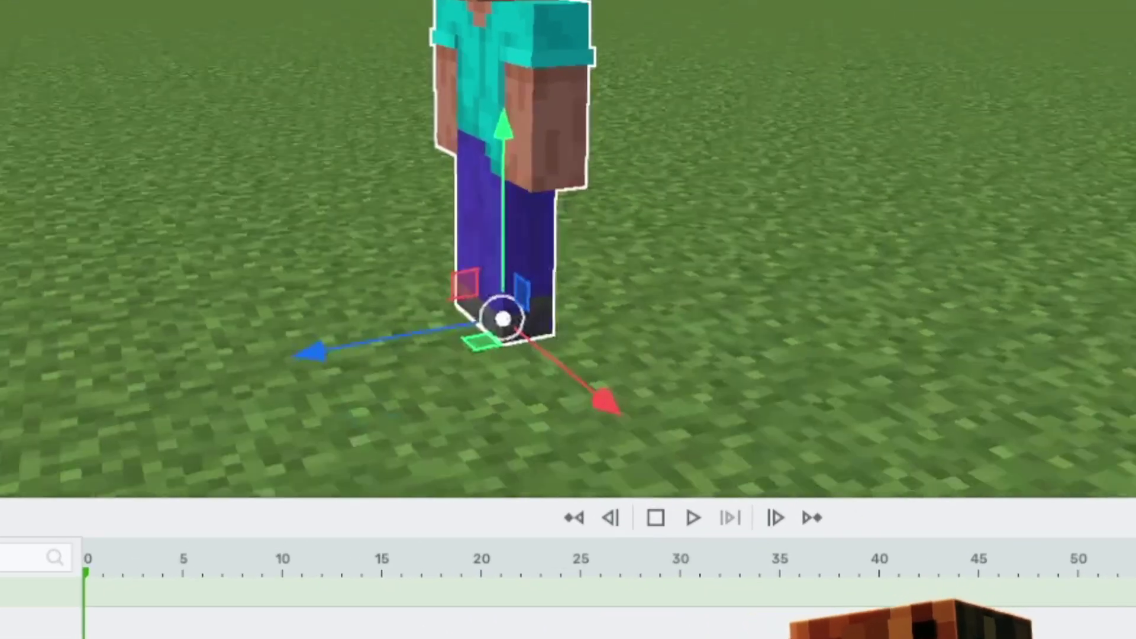
Step: Try to move Steve along the X axis to about 54.9
drag(540, 317, 530, 290)
drag(678, 189, 911, 188)
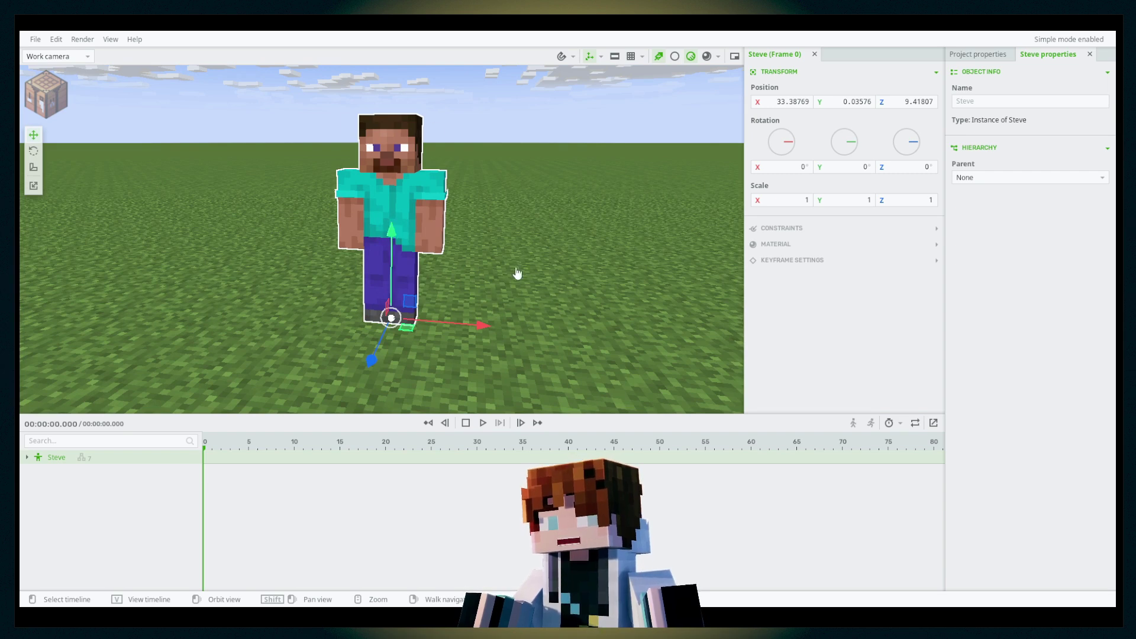
drag(405, 330, 585, 329)
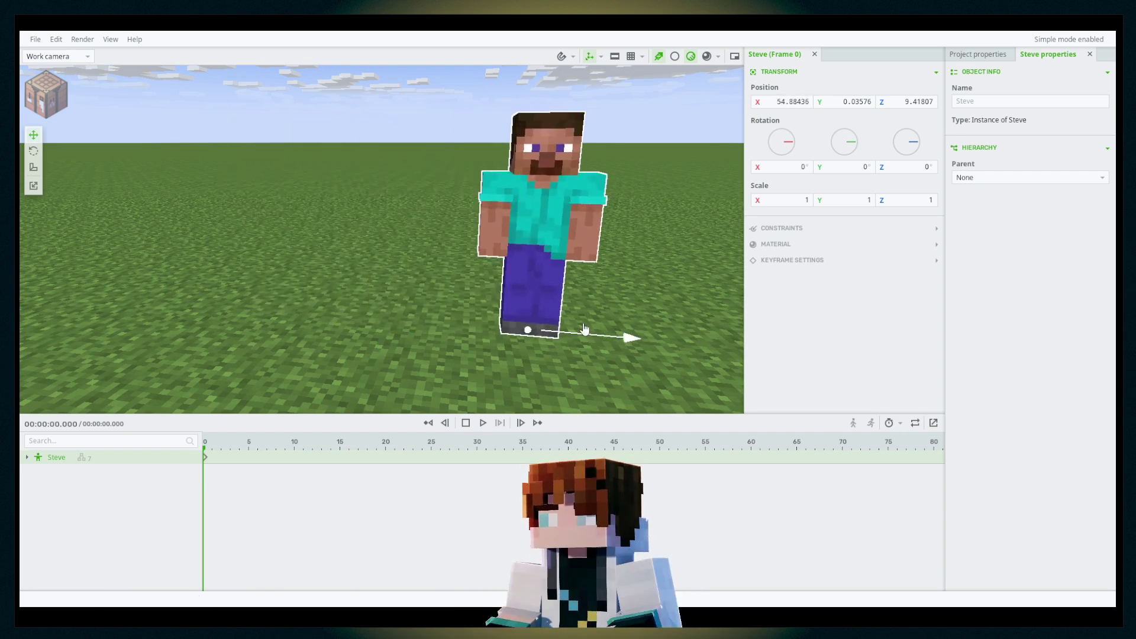
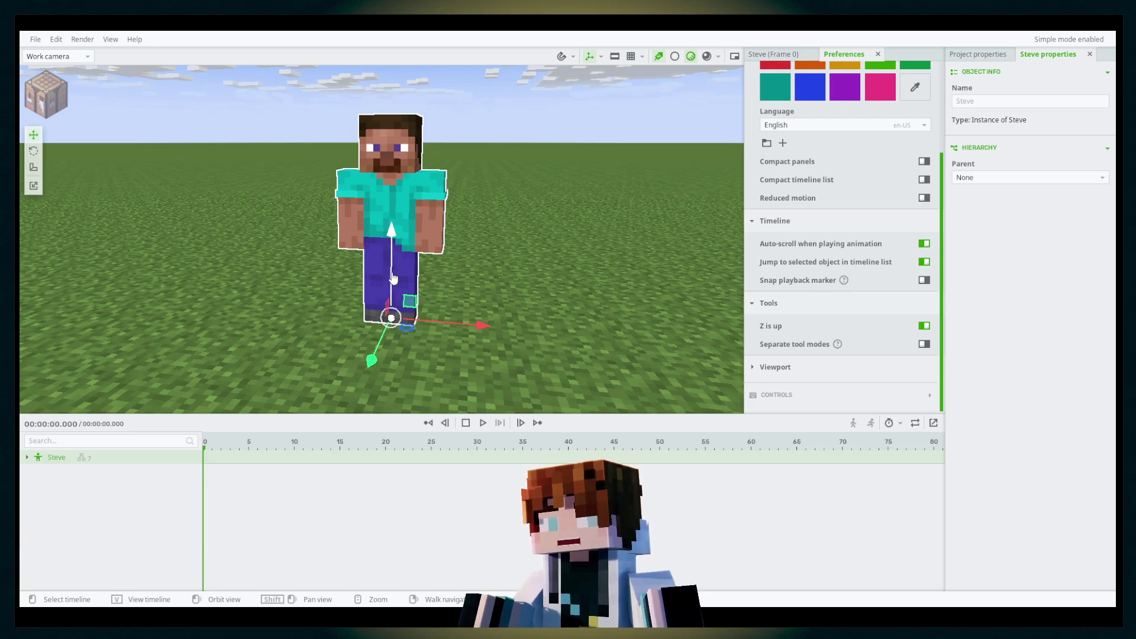
Step: Try to lower Steve along the vertical Z axis and undo the move
drag(393, 278, 393, 317)
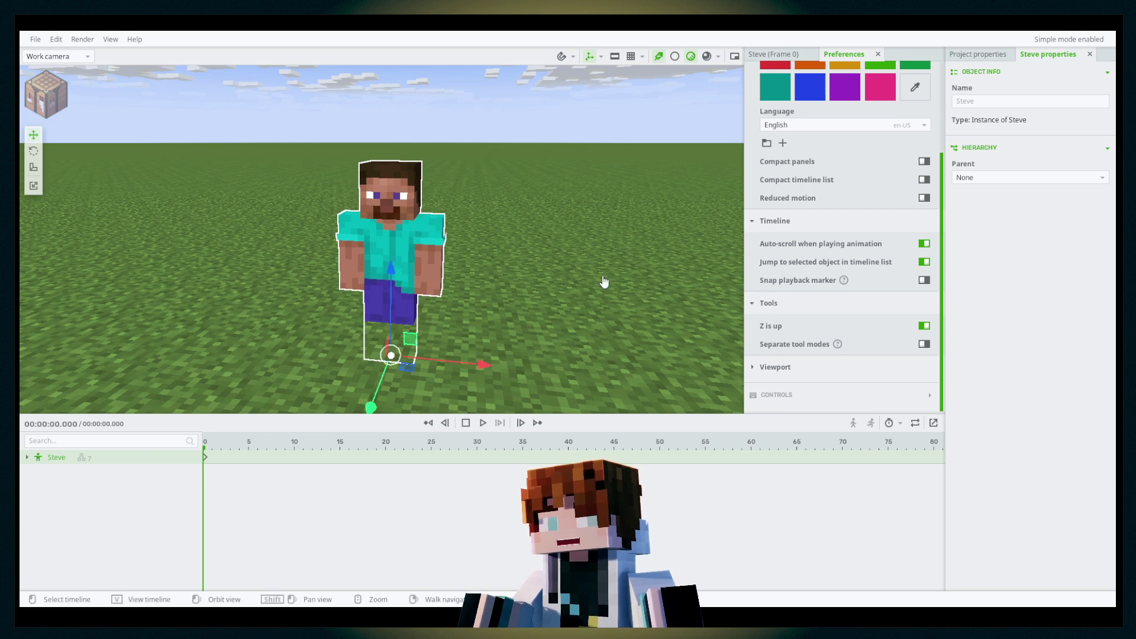
key(ctrl+z)
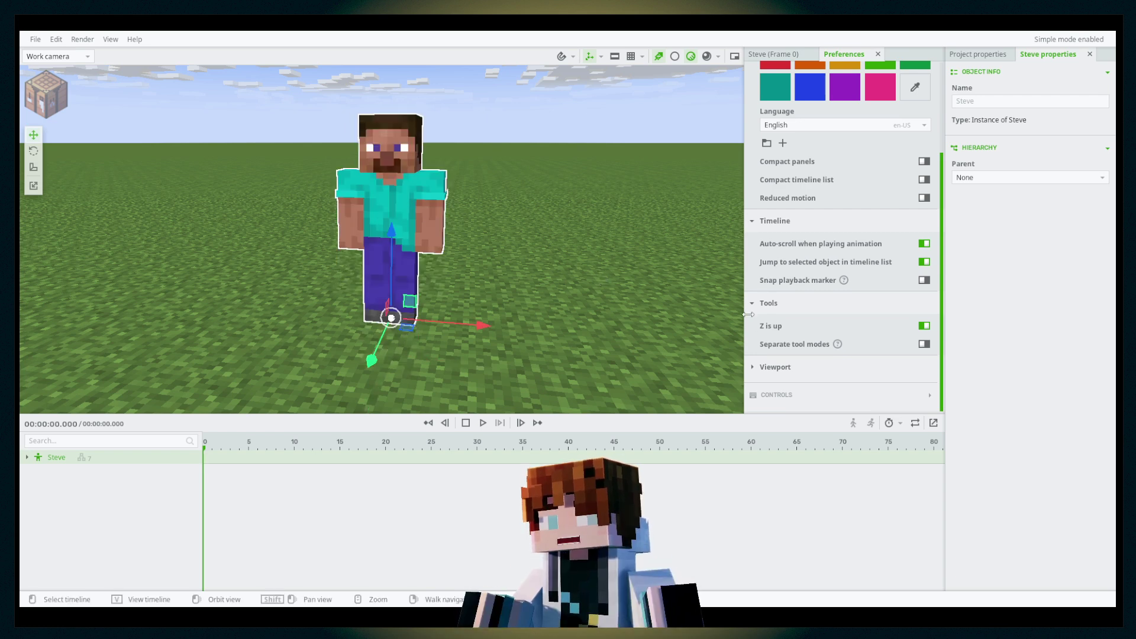
Step: Turn off Z is up in the Tools preferences, and close the preferences and Steve's frame settings
click(923, 326)
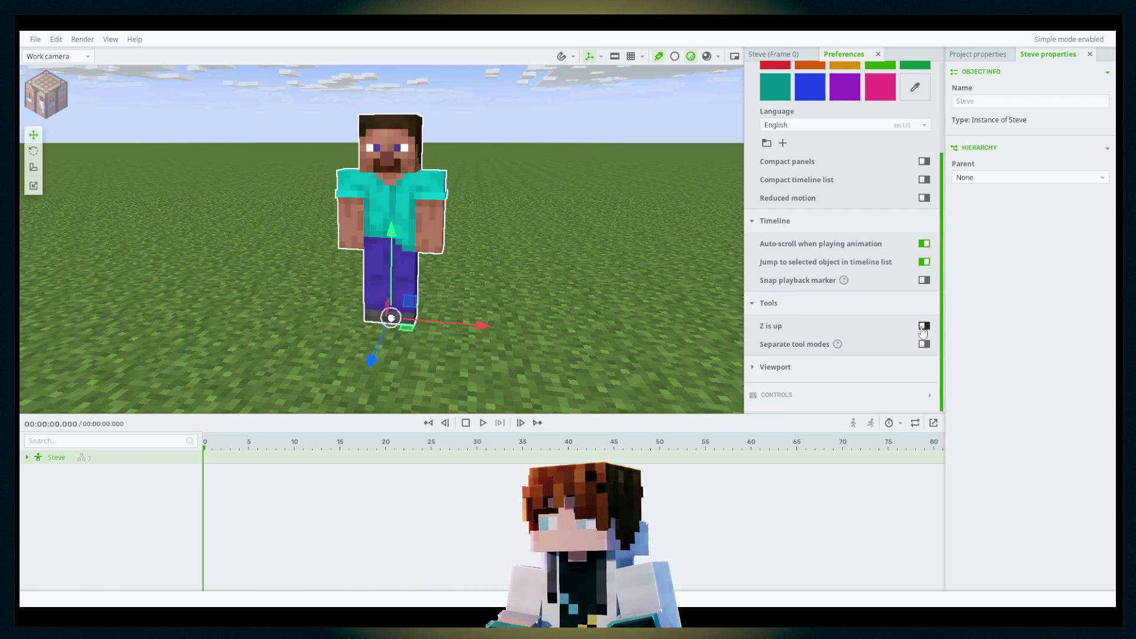
click(878, 54)
click(807, 54)
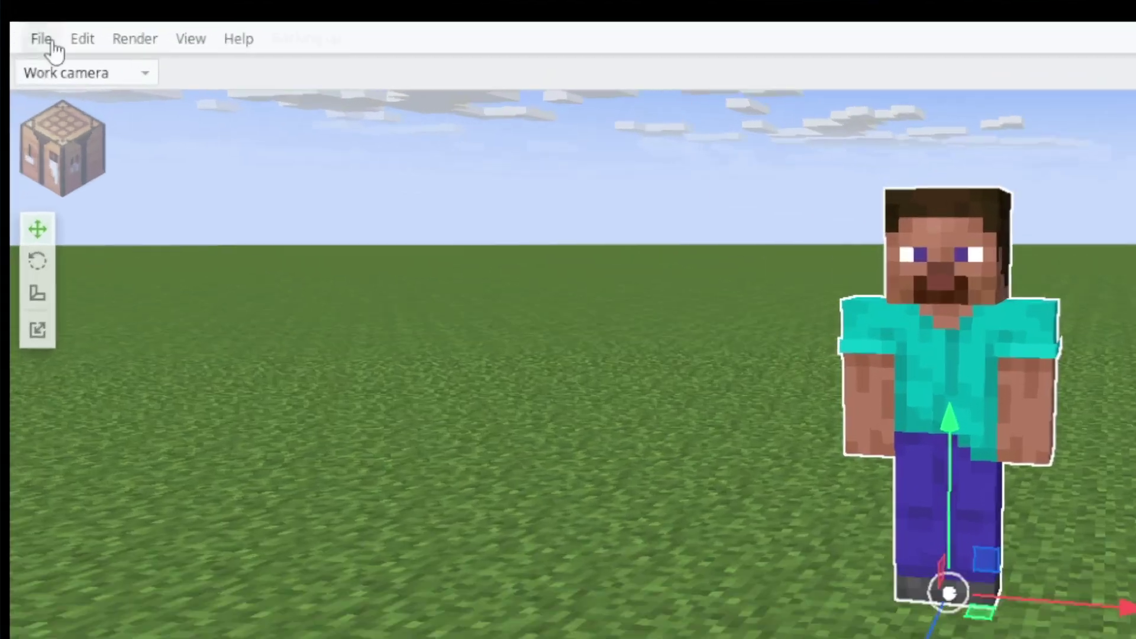
click(54, 39)
click(6, 24)
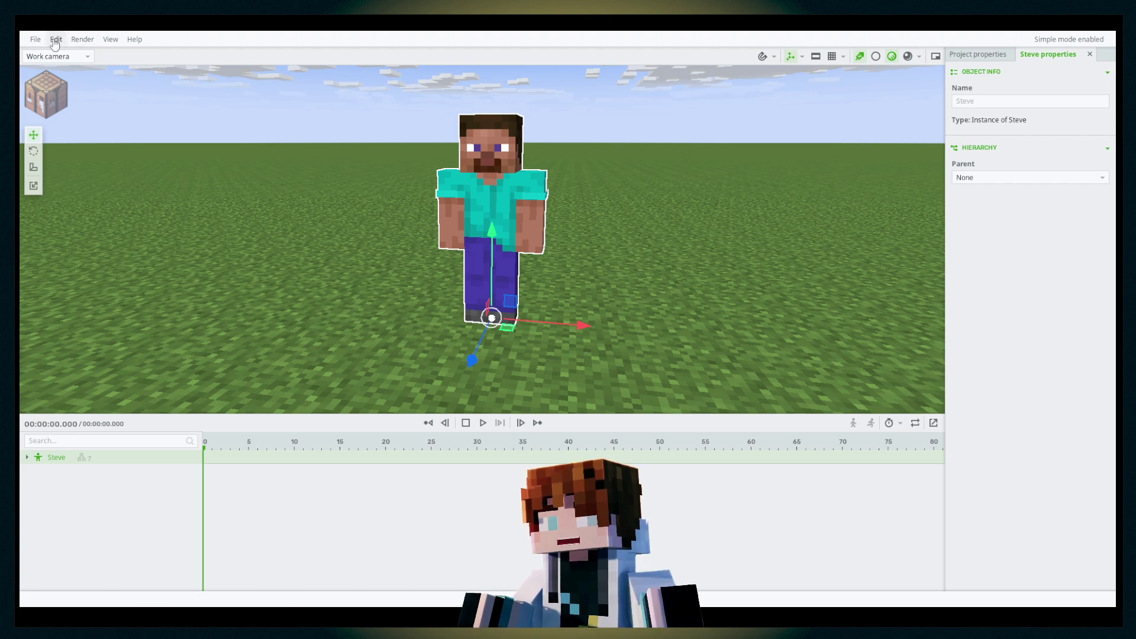
Step: Try to move Steve along the Y axis and the X axis, undoing each move
middle_drag(615, 255, 607, 253)
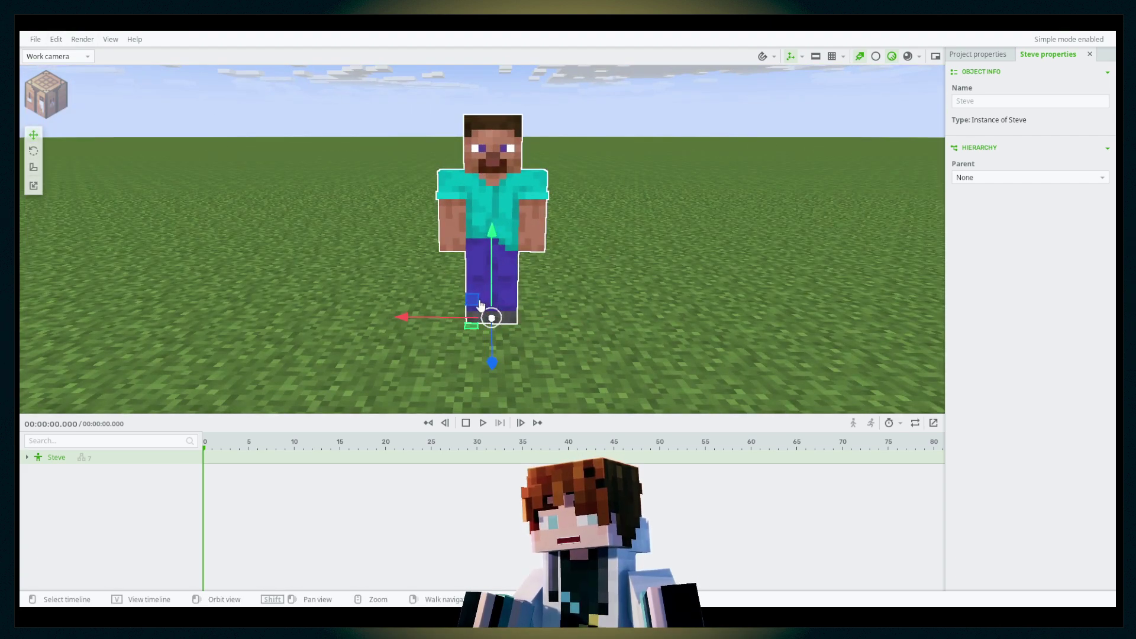
drag(495, 257, 498, 206)
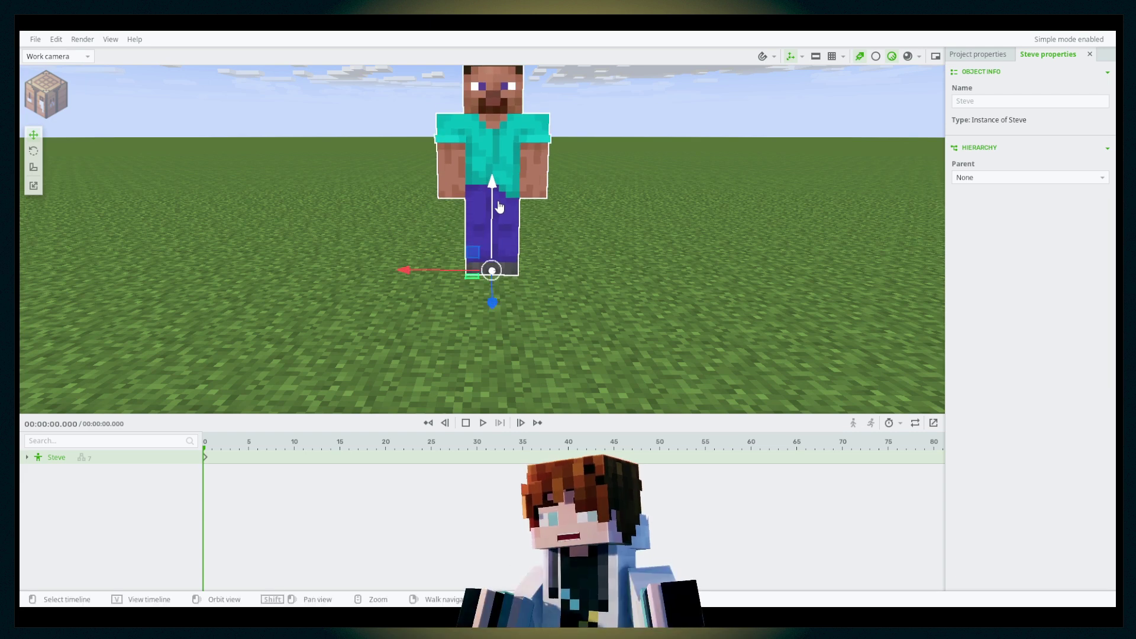
key(ctrl+z)
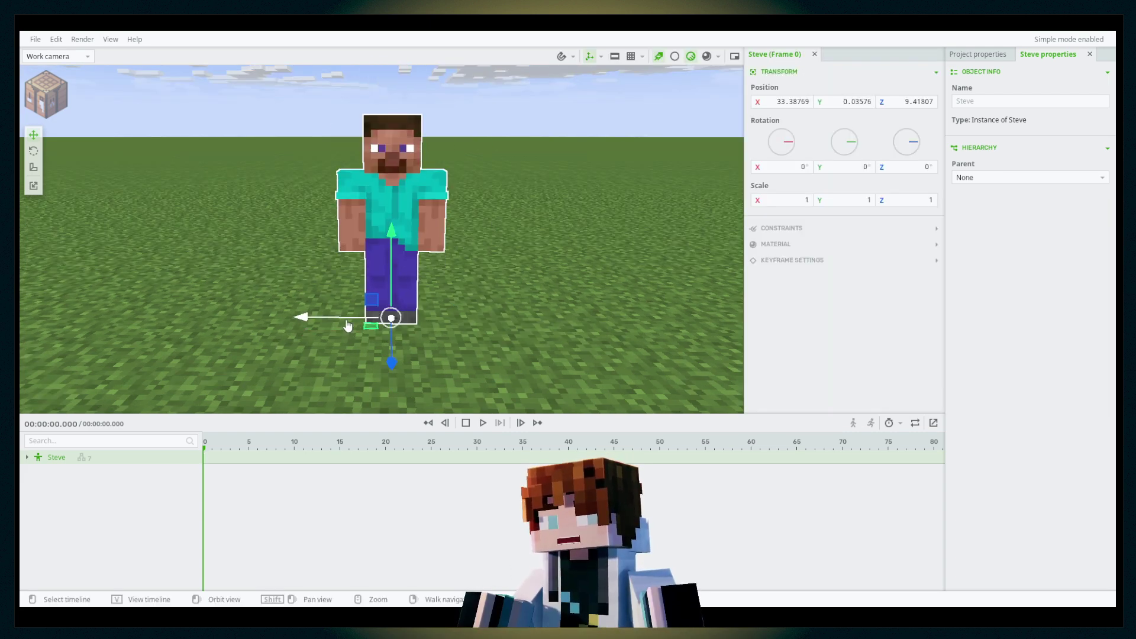
drag(347, 321, 398, 275)
key(ctrl+z)
key(ctrl+z)
Step: Try to move Steve within the XY plane to about X 31.5, Y 9.2 and undo the move
drag(483, 276, 539, 279)
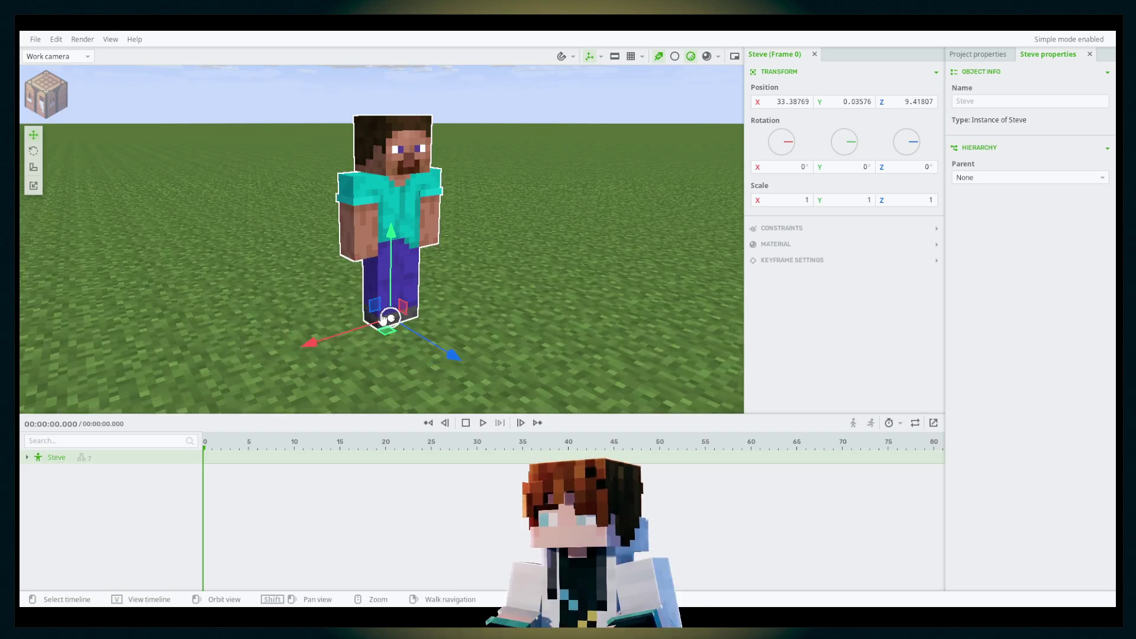
middle_drag(512, 283, 414, 299)
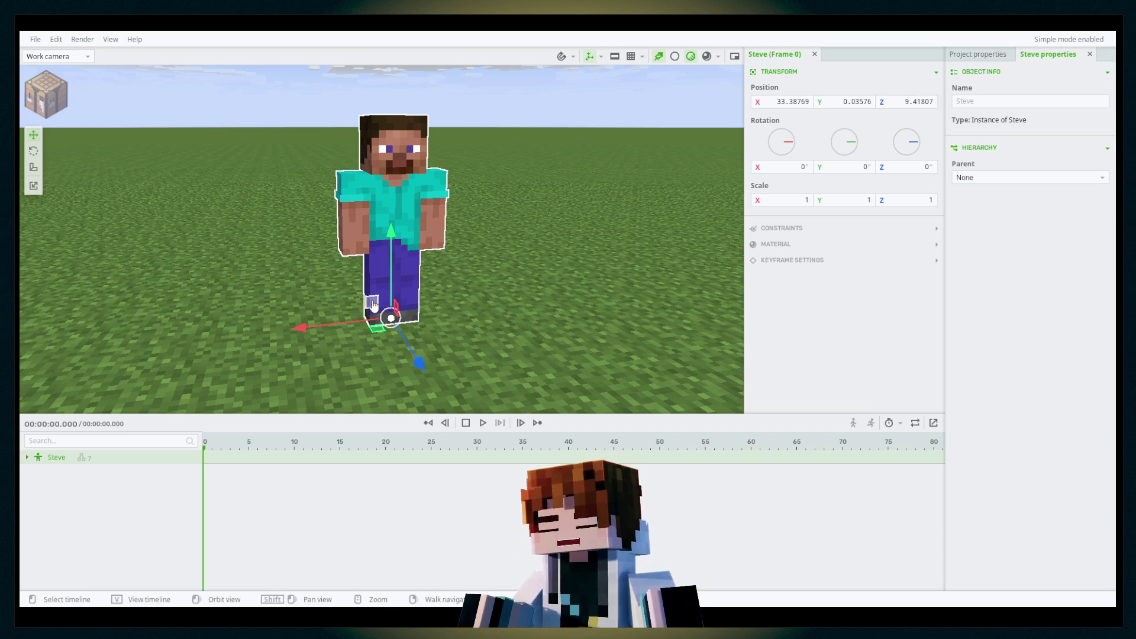
drag(373, 305, 358, 248)
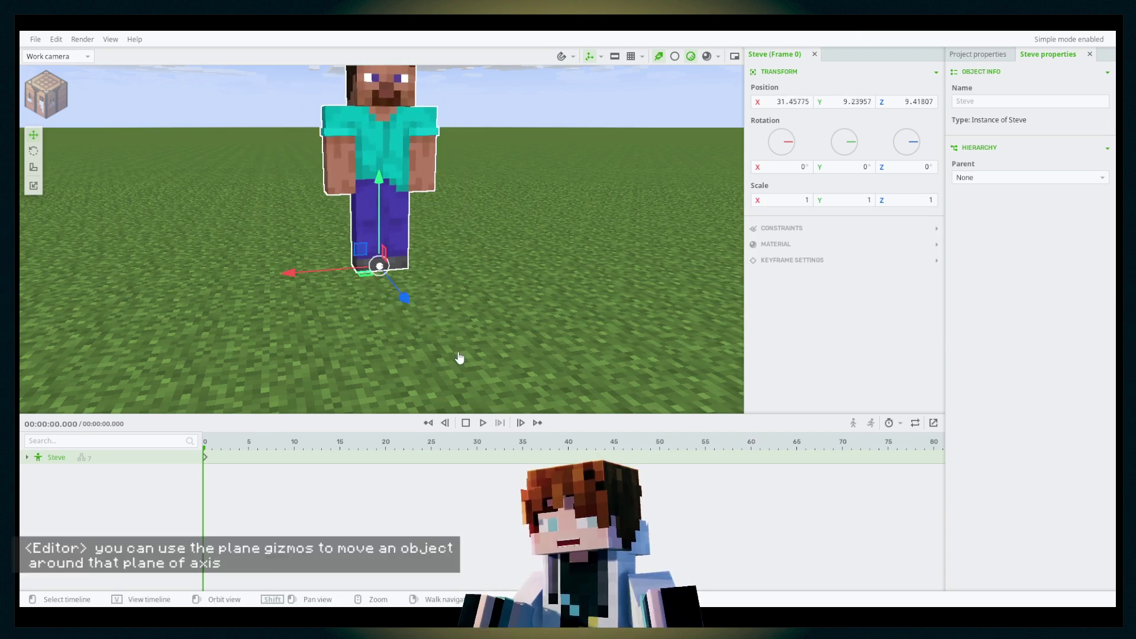
click(360, 249)
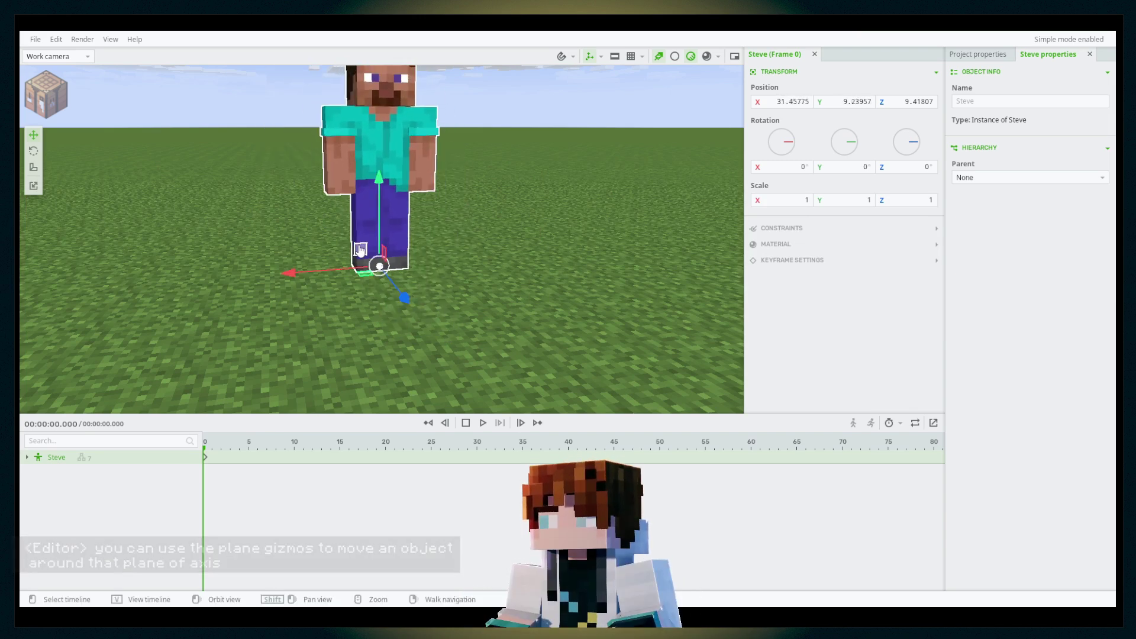
key(ctrl+z)
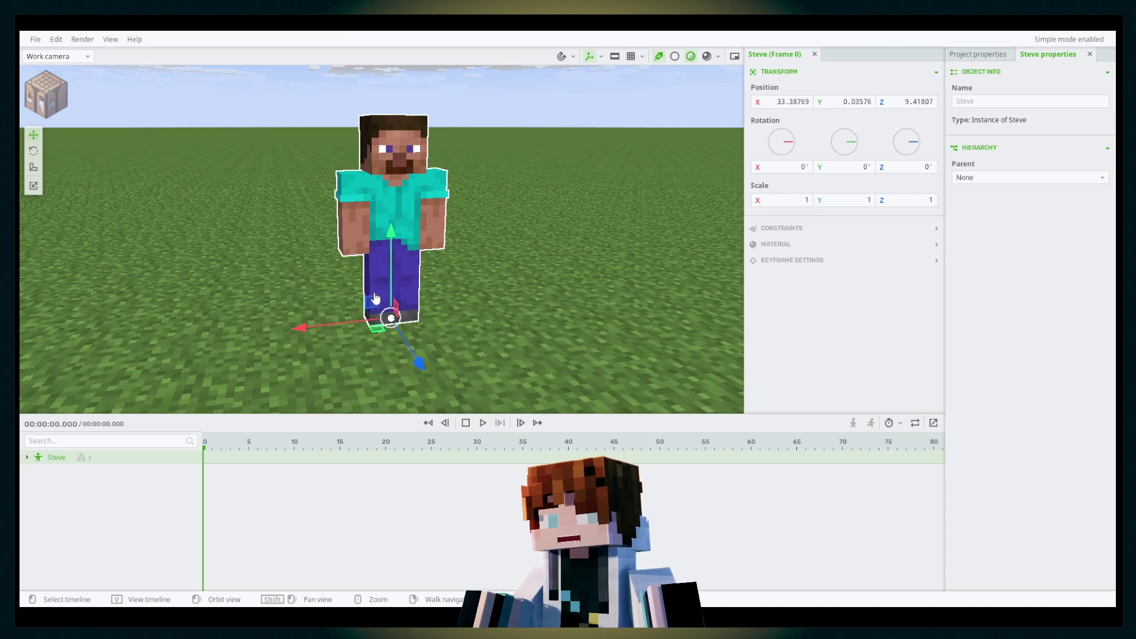
Step: Create a Surface shape without a texture and place it upright on the grass just behind Steve
drag(511, 154, 478, 139)
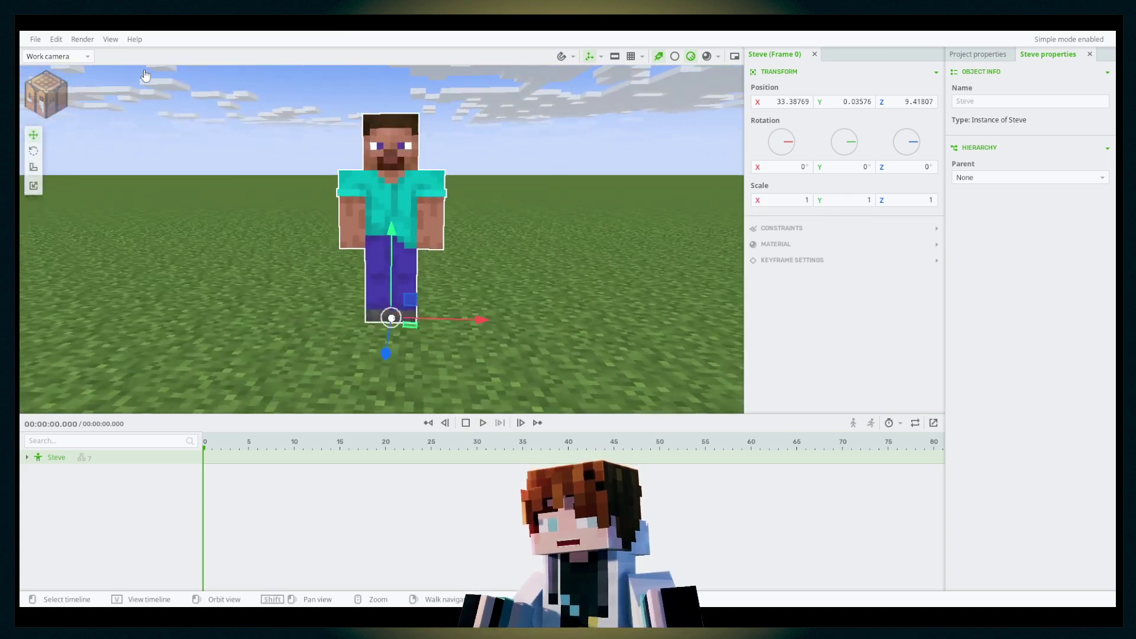
click(45, 93)
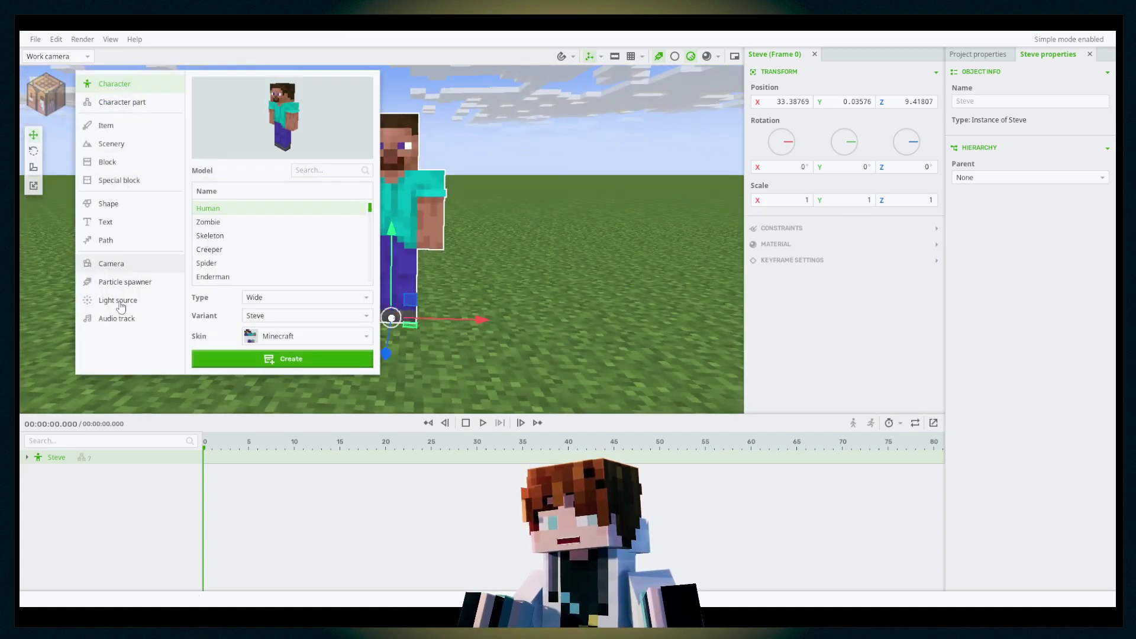
click(112, 204)
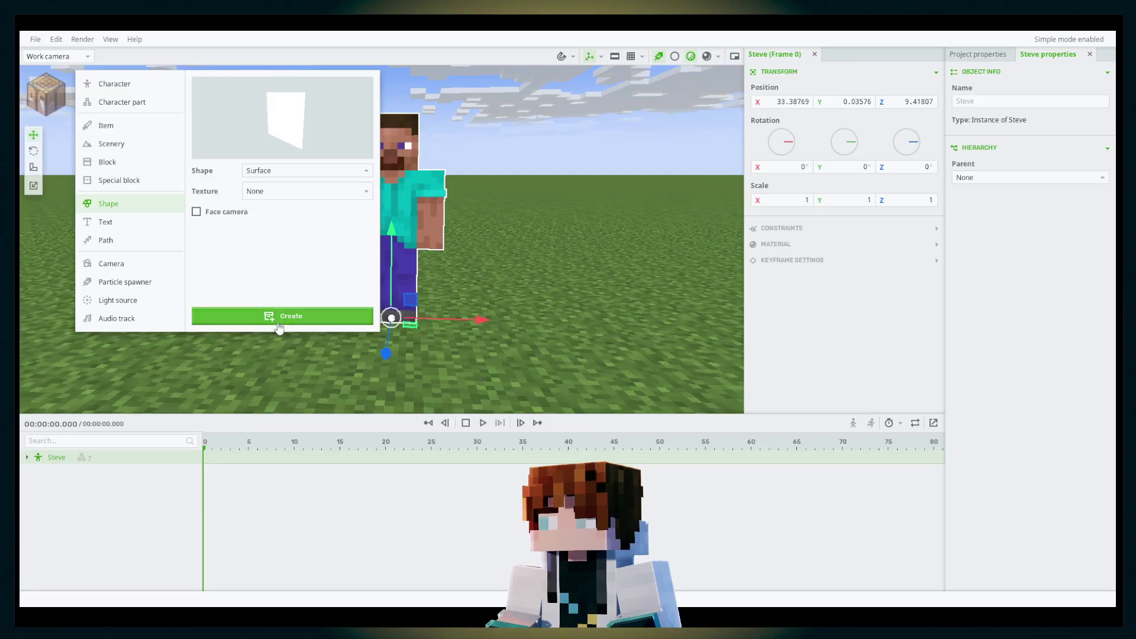
click(278, 317)
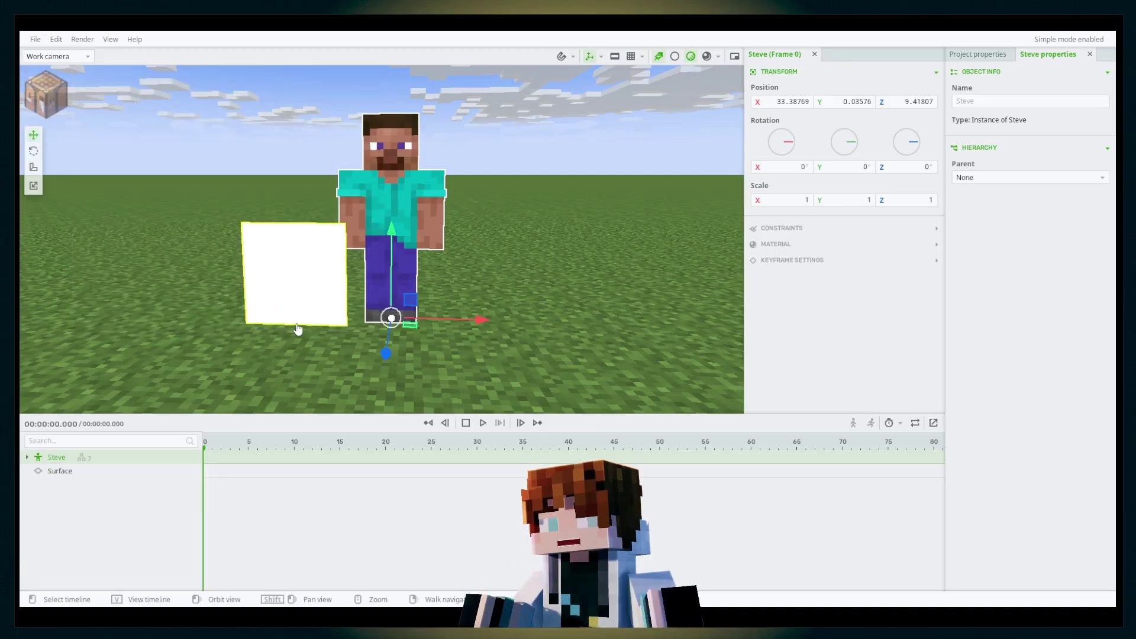
click(421, 324)
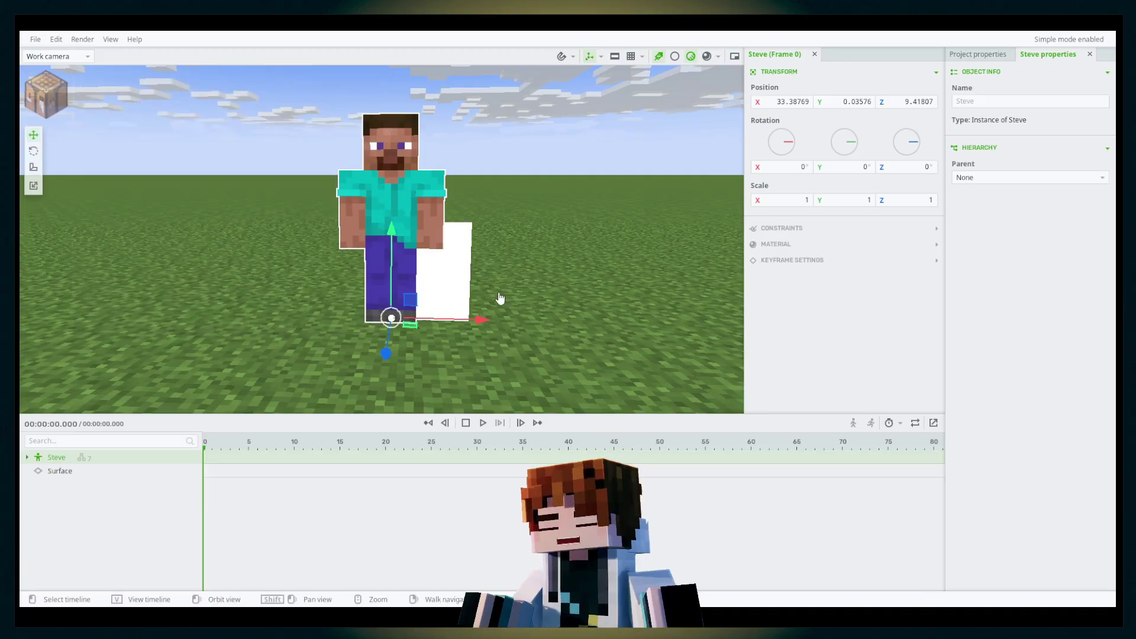
Step: Move Steve within the XY plane to about X 35.2, Y 6.5
drag(498, 296, 476, 297)
drag(406, 306, 427, 270)
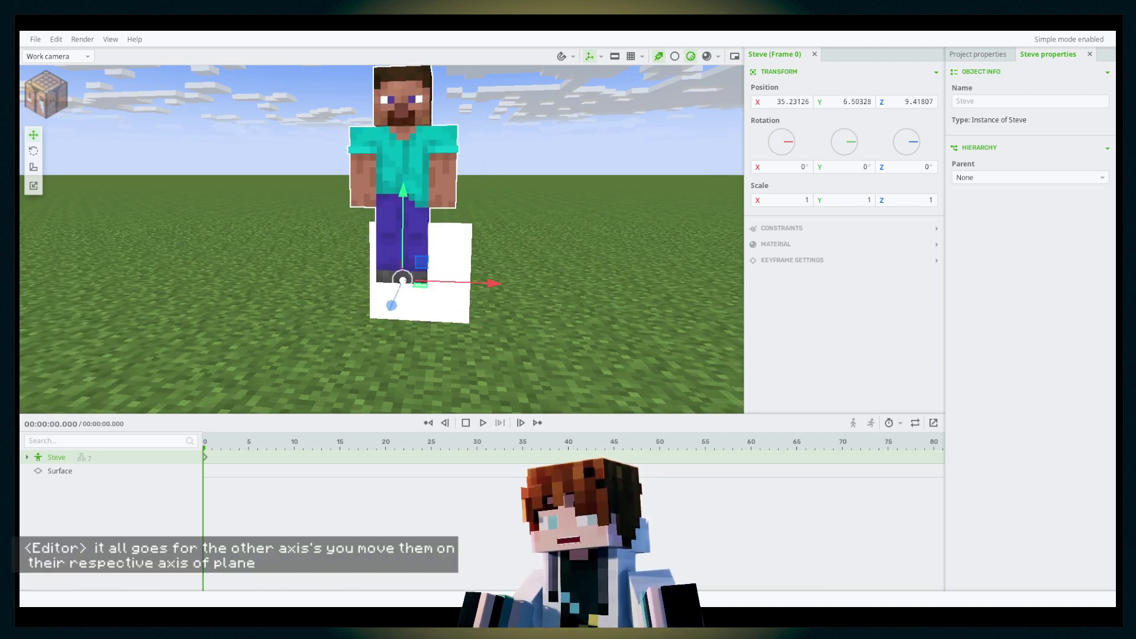
Step: Scale the white Surface up uniformly to about 3.59 so it forms a backdrop, and deselect it
click(450, 258)
key(s)
drag(486, 287, 685, 223)
click(684, 223)
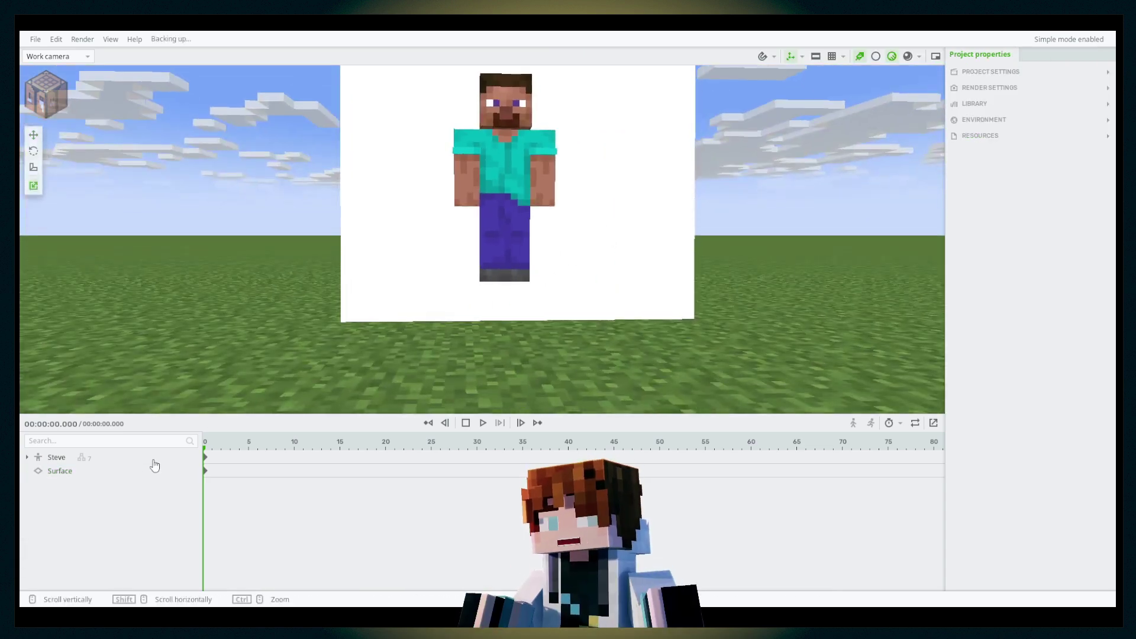
Step: Move Steve within the XY plane in front of the Surface to about X 35.0, Y 11.8
click(136, 459)
key(w)
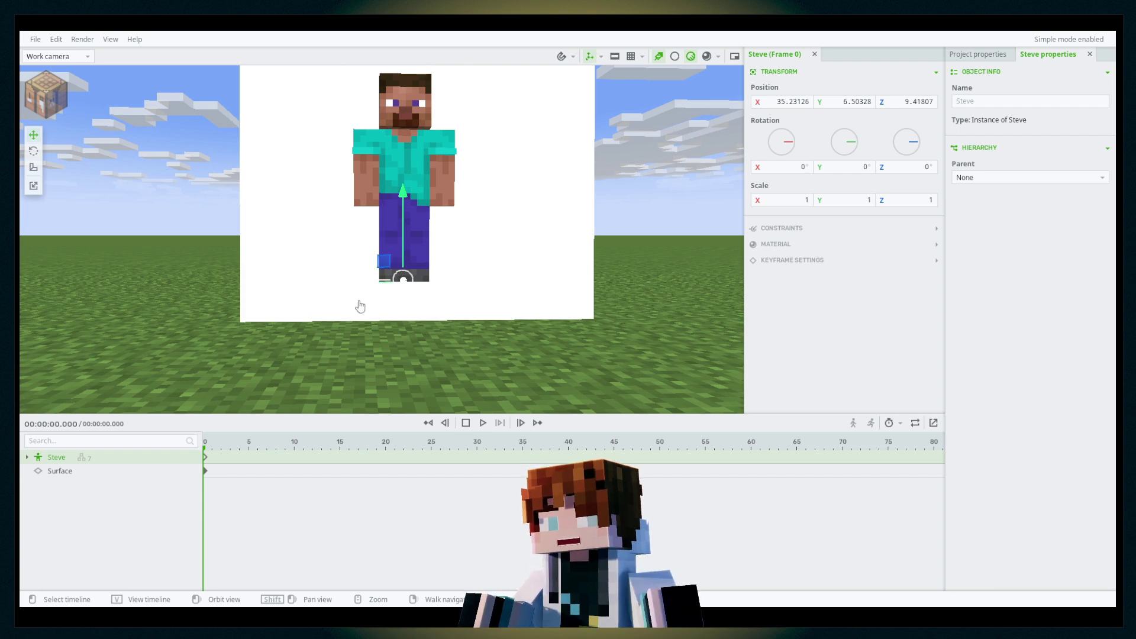
drag(385, 264, 441, 268)
mouse_move(476, 220)
mouse_down()
mouse_move(432, 228)
mouse_move(459, 220)
mouse_move(423, 258)
mouse_move(344, 216)
mouse_move(476, 218)
mouse_up()
right_drag(477, 219, 512, 123)
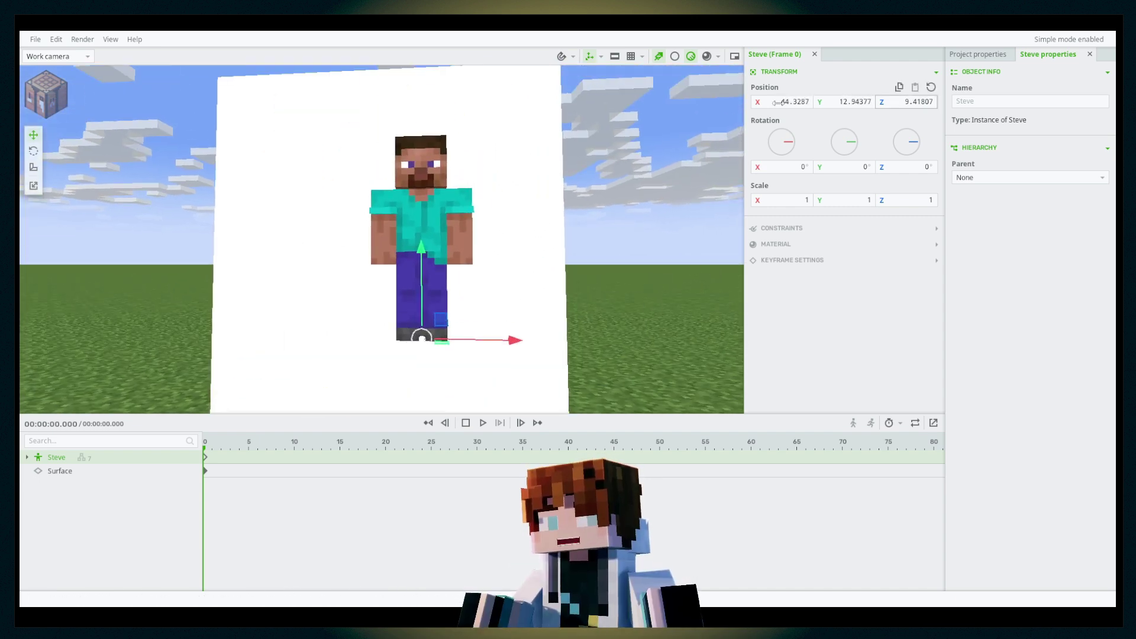
right_drag(467, 277, 478, 324)
drag(430, 275, 371, 282)
drag(611, 223, 450, 246)
right_drag(406, 286, 378, 273)
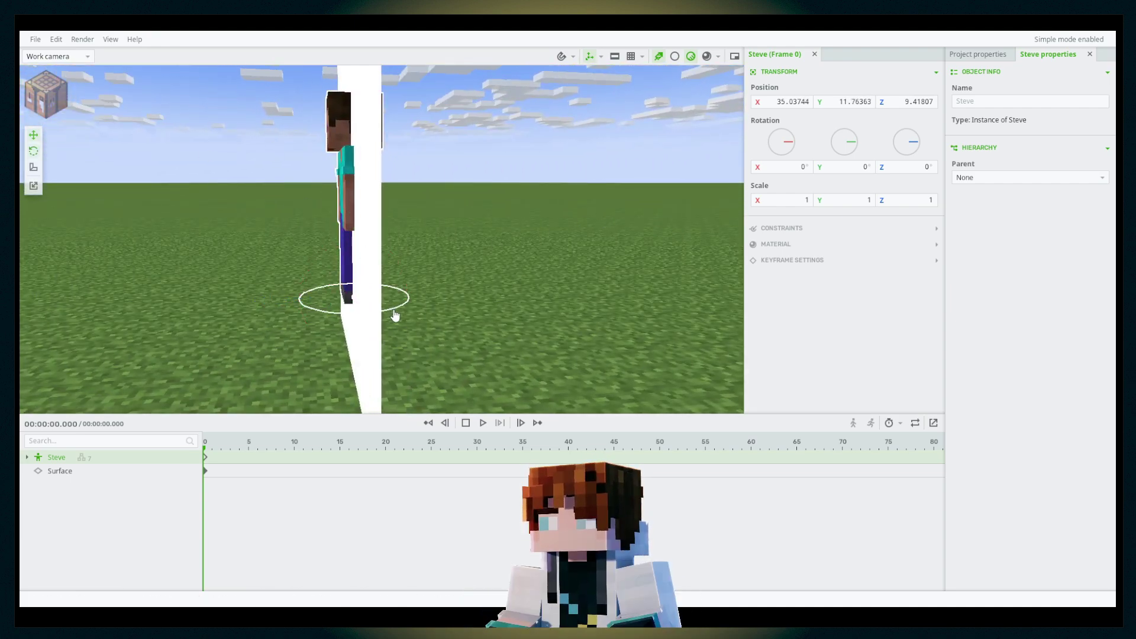
Step: Select the Surface and switch from the combined Move and Rotate tools to the Scale tool
click(368, 376)
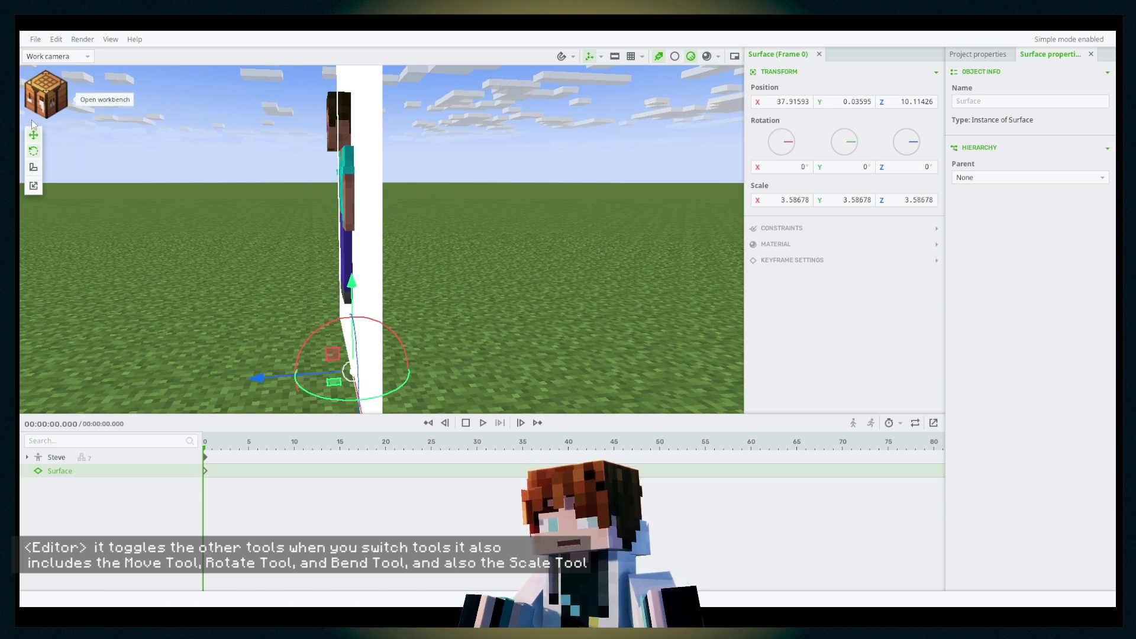
click(33, 150)
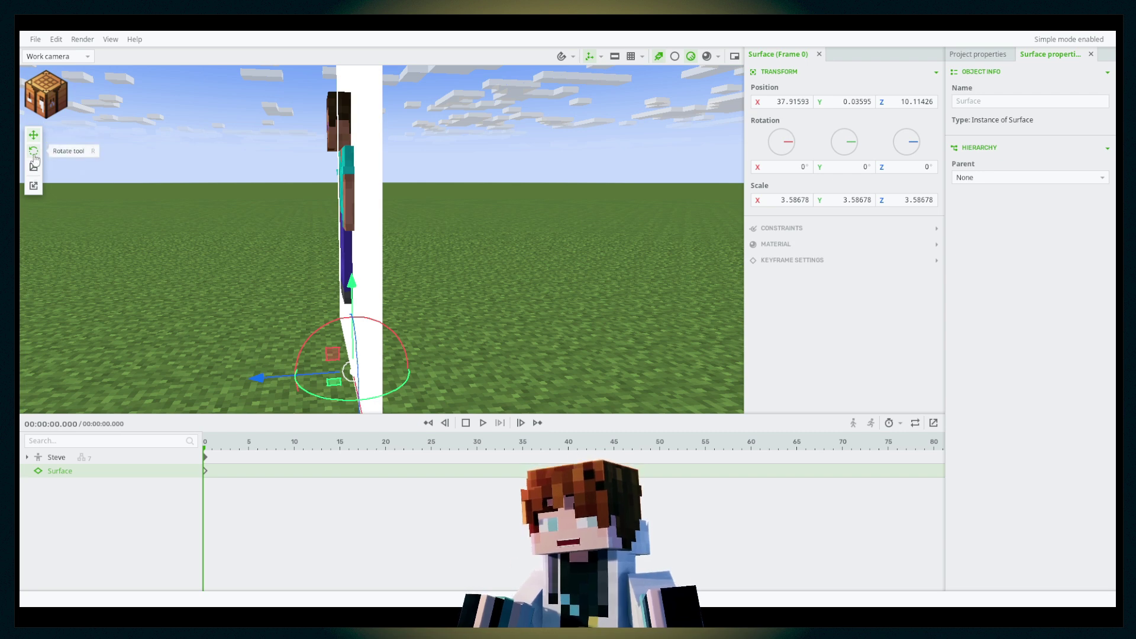
click(33, 186)
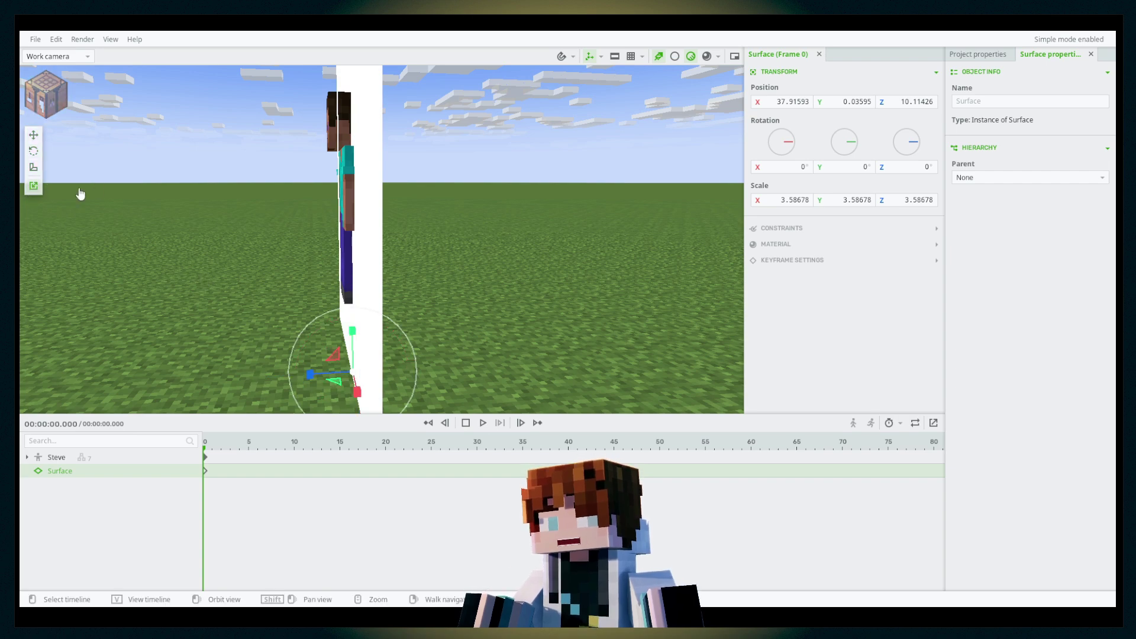
drag(178, 196, 255, 195)
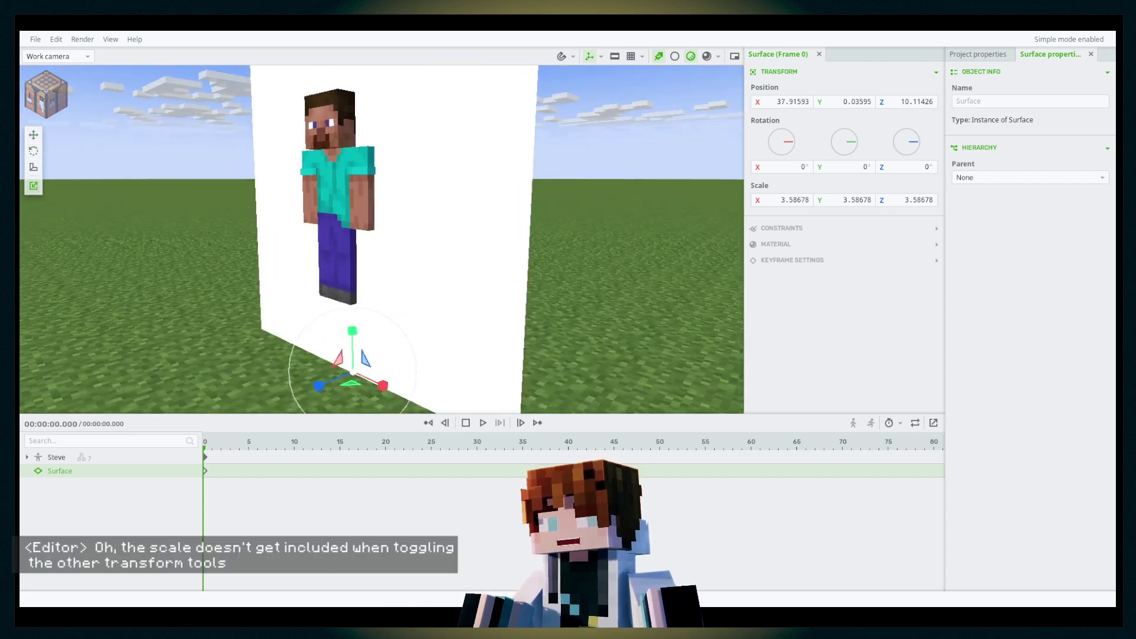
Step: Switch from the Scale tool to the combined Move, Rotate and Bend tools and select Steve's left arm
click(33, 135)
click(33, 150)
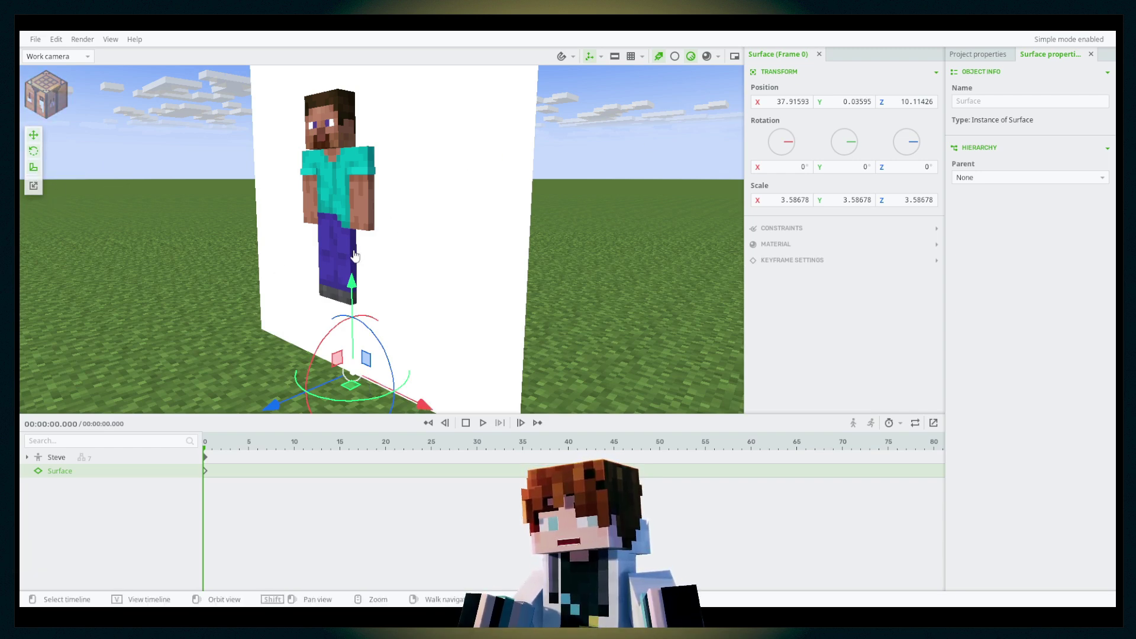
click(362, 178)
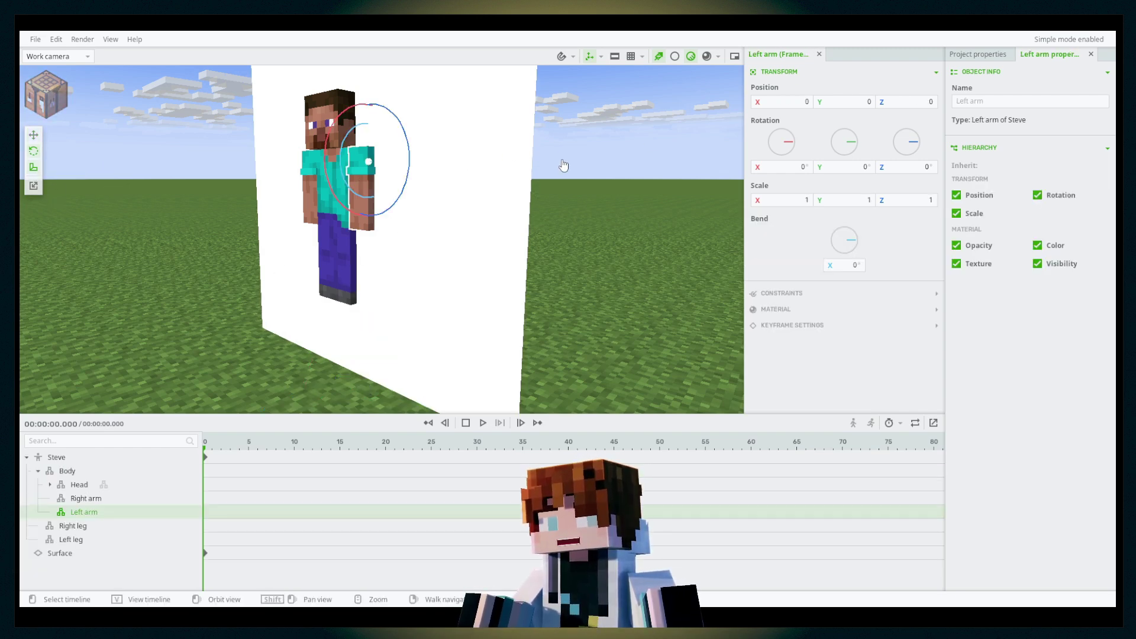
middle_drag(563, 165, 540, 162)
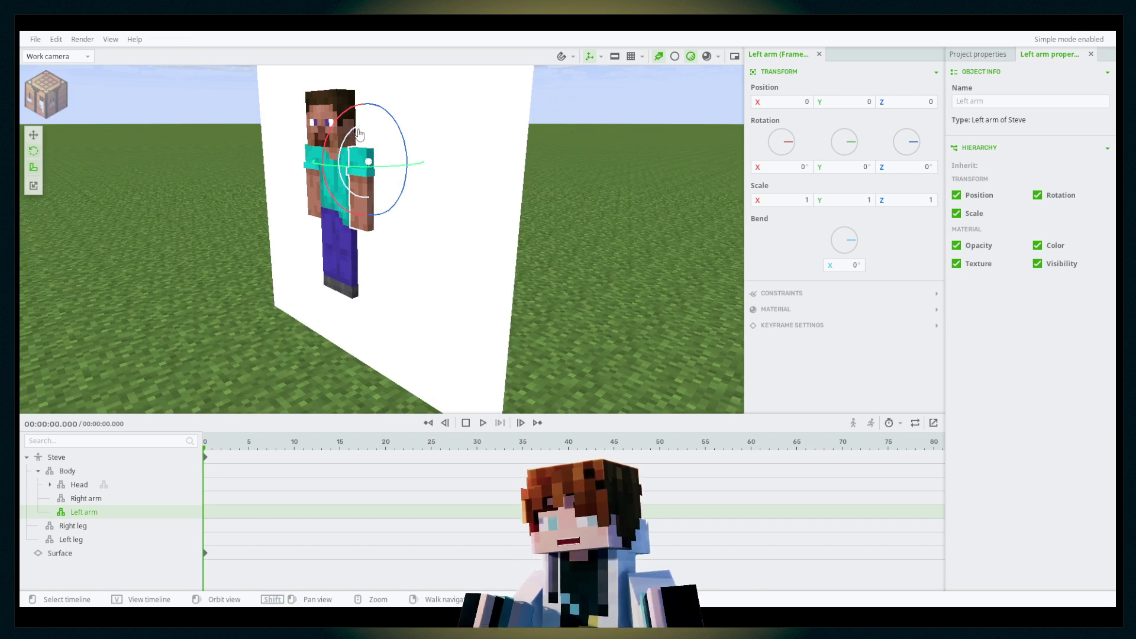
Step: Rotate Steve's left arm to about -39° on X and bend it about 72.3°, and undo both changes
drag(359, 133, 380, 122)
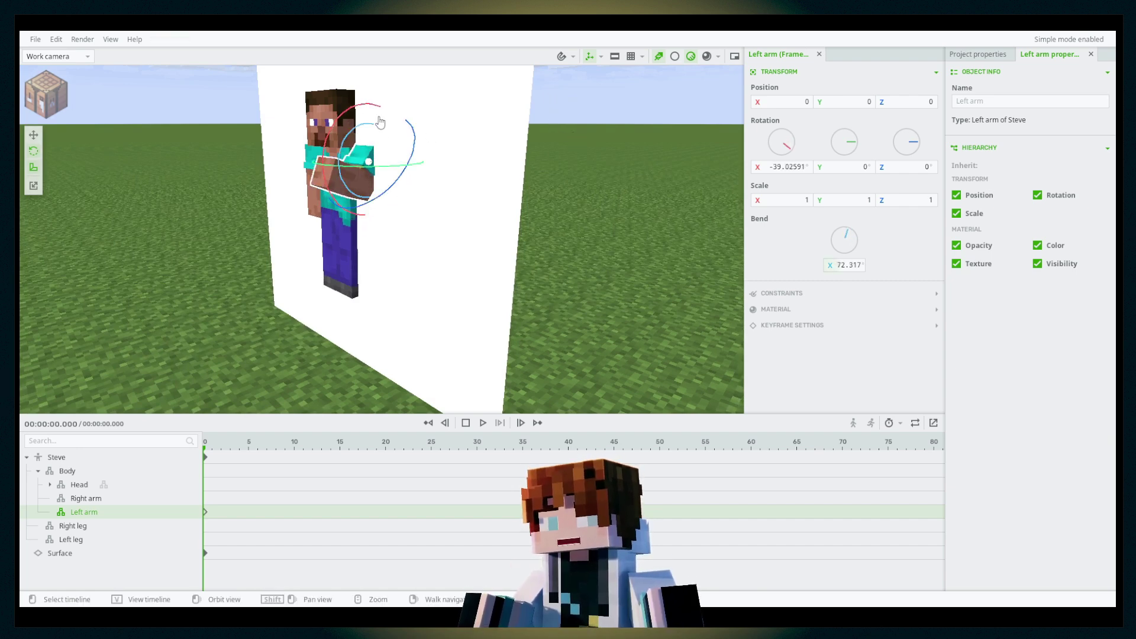
key(ctrl+z)
key(ctrl+z)
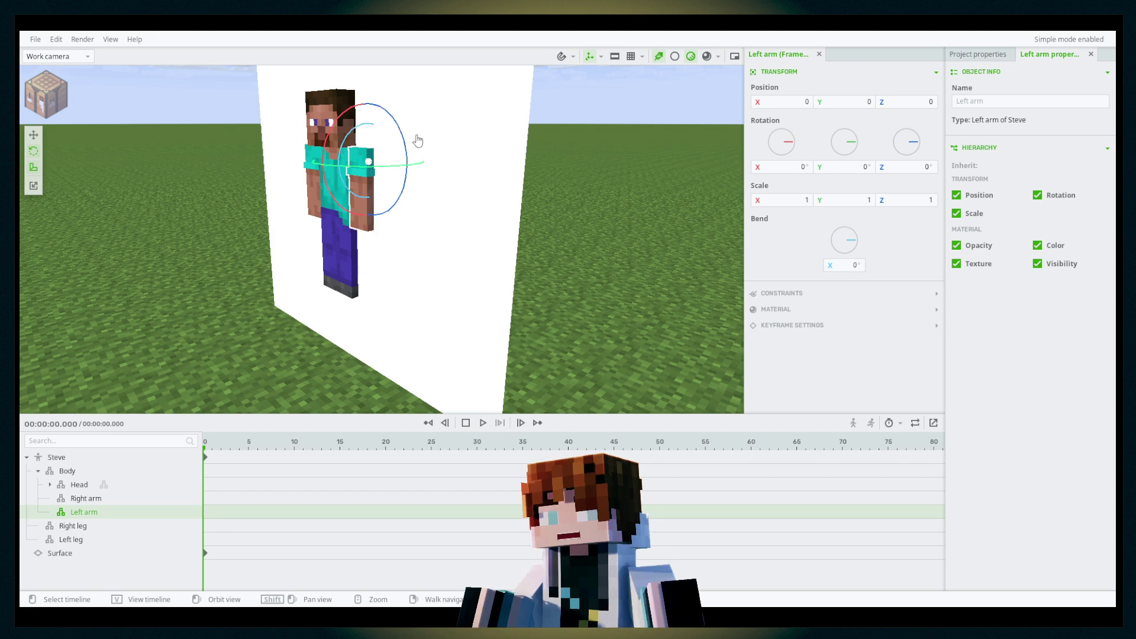
Step: Toggle the Move tool alongside Rotate and Bend and try to move the left arm along its Z axis
click(34, 135)
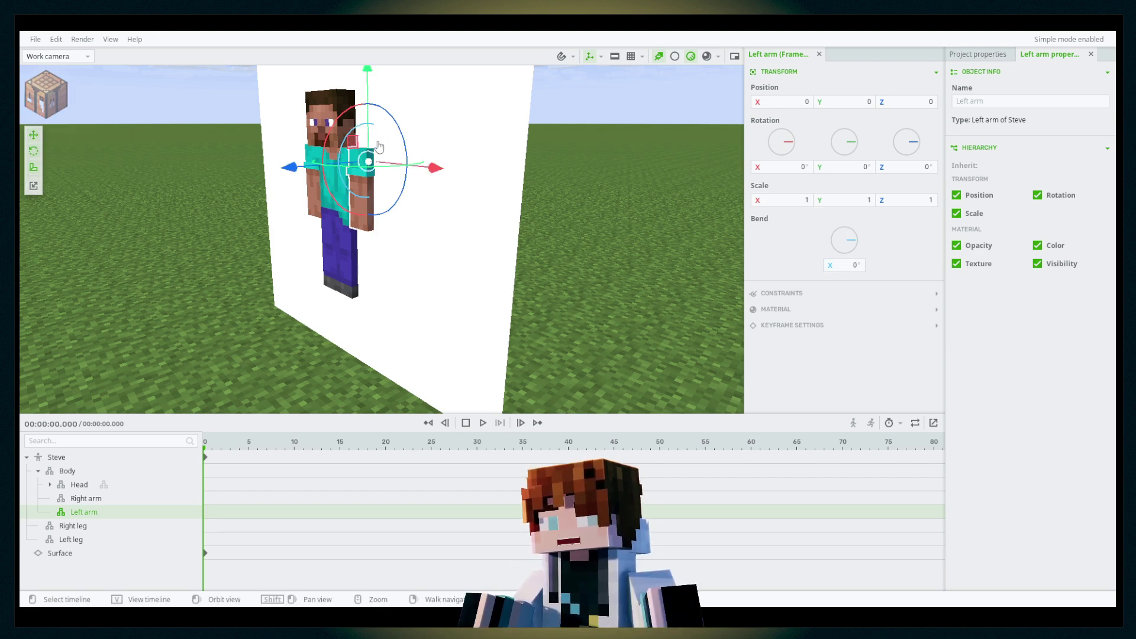
click(34, 151)
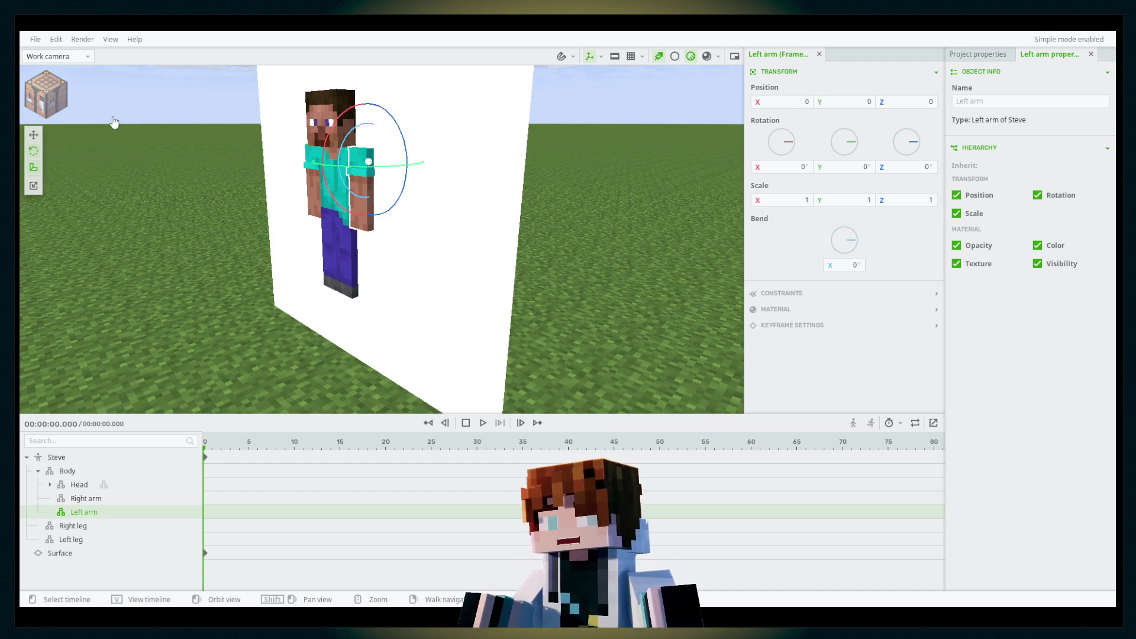
click(34, 134)
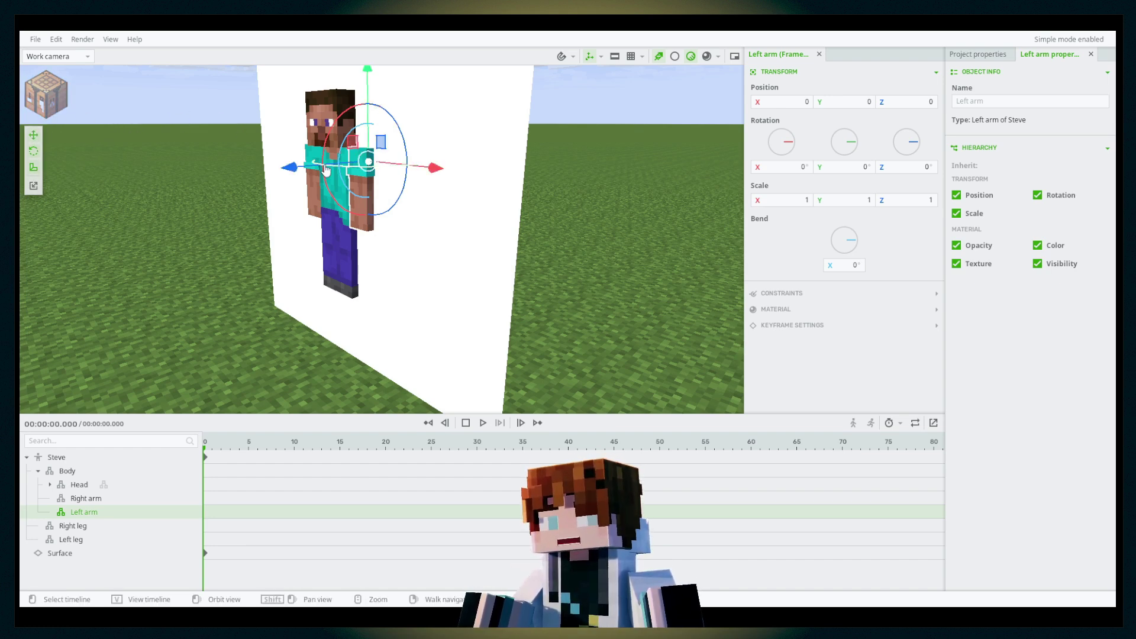
drag(295, 168, 261, 171)
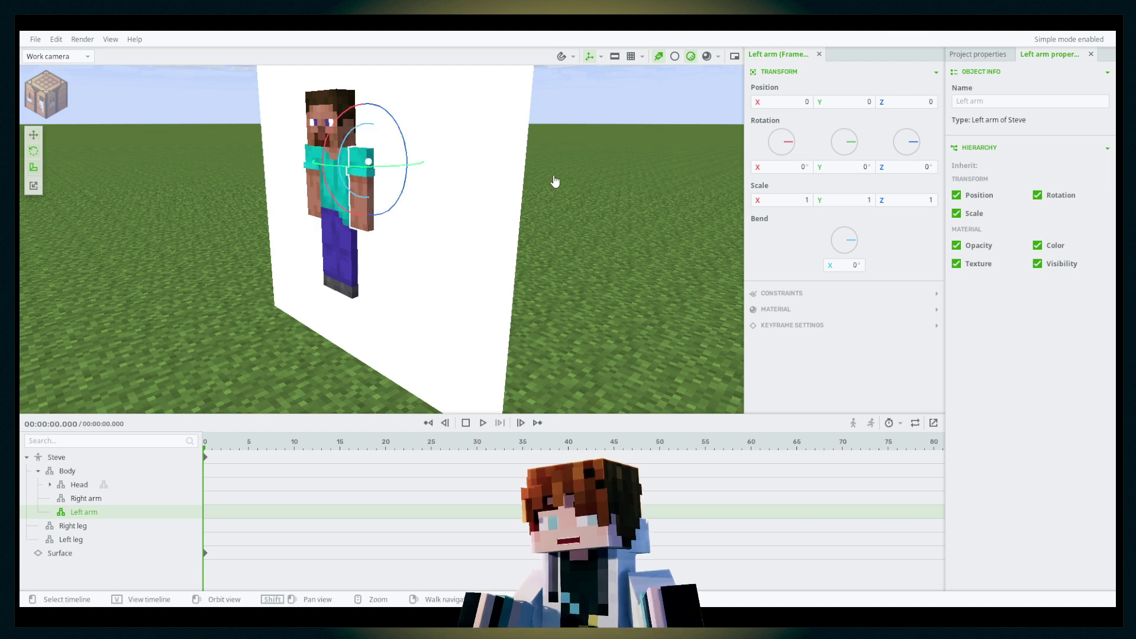
Step: Select Steve, collapse his body-part hierarchy, and move him within the XY plane to about X 45.2, Y 18.4
middle_drag(555, 181, 496, 195)
click(37, 458)
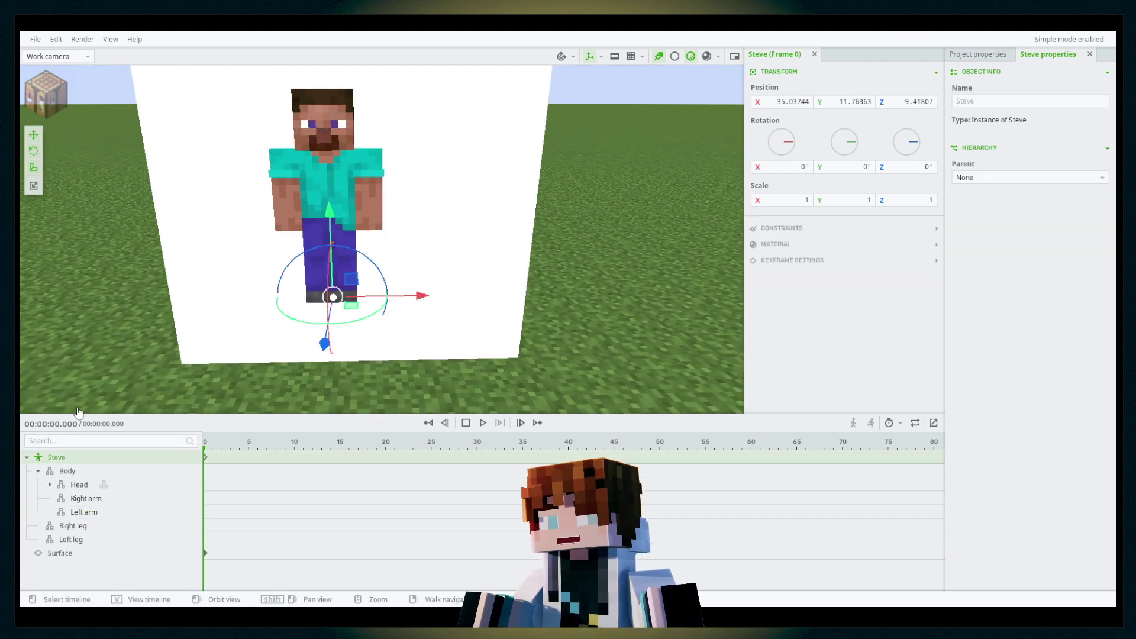
click(27, 457)
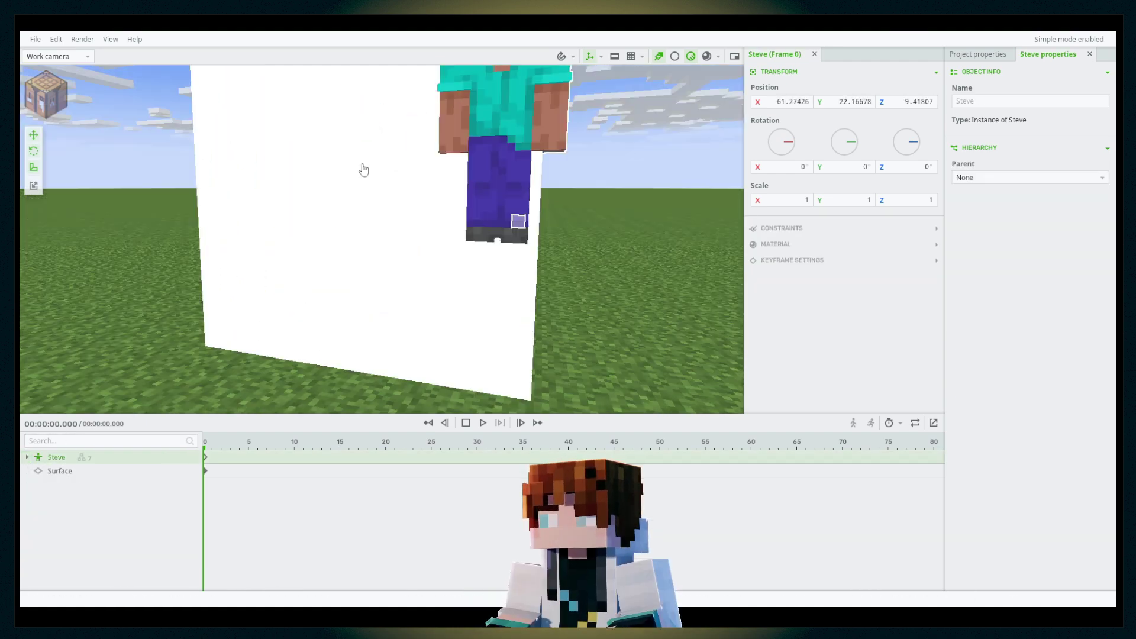
drag(361, 166, 404, 246)
drag(521, 242, 388, 243)
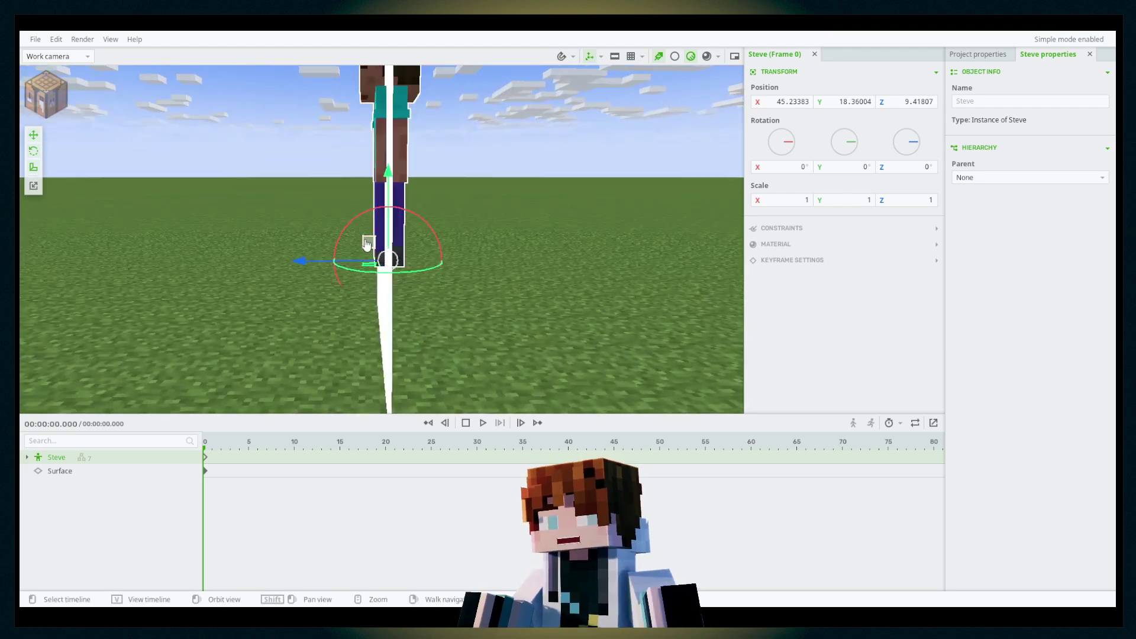
Step: Select the Surface behind Steve and rotate it 90° about the Y axis
click(393, 332)
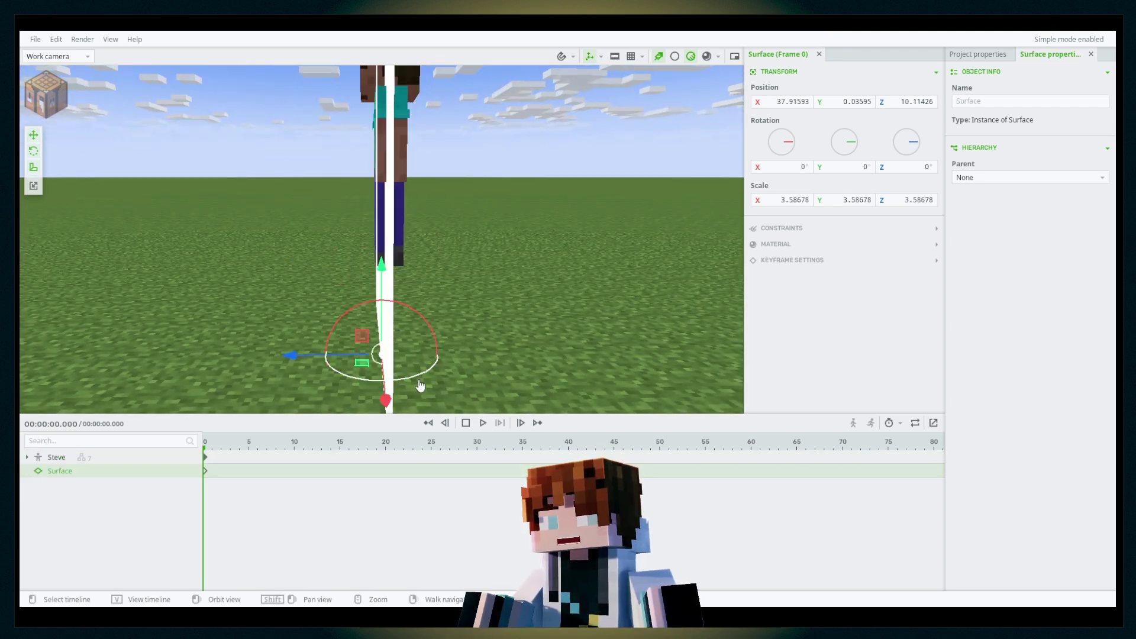
drag(421, 388, 423, 272)
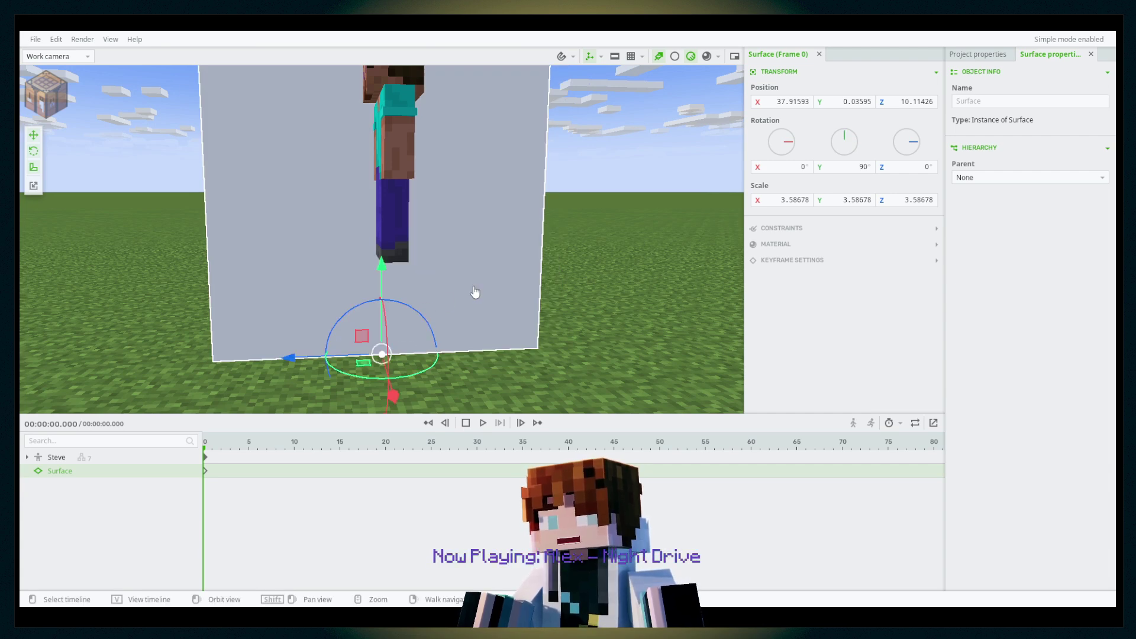
middle_drag(480, 285, 524, 278)
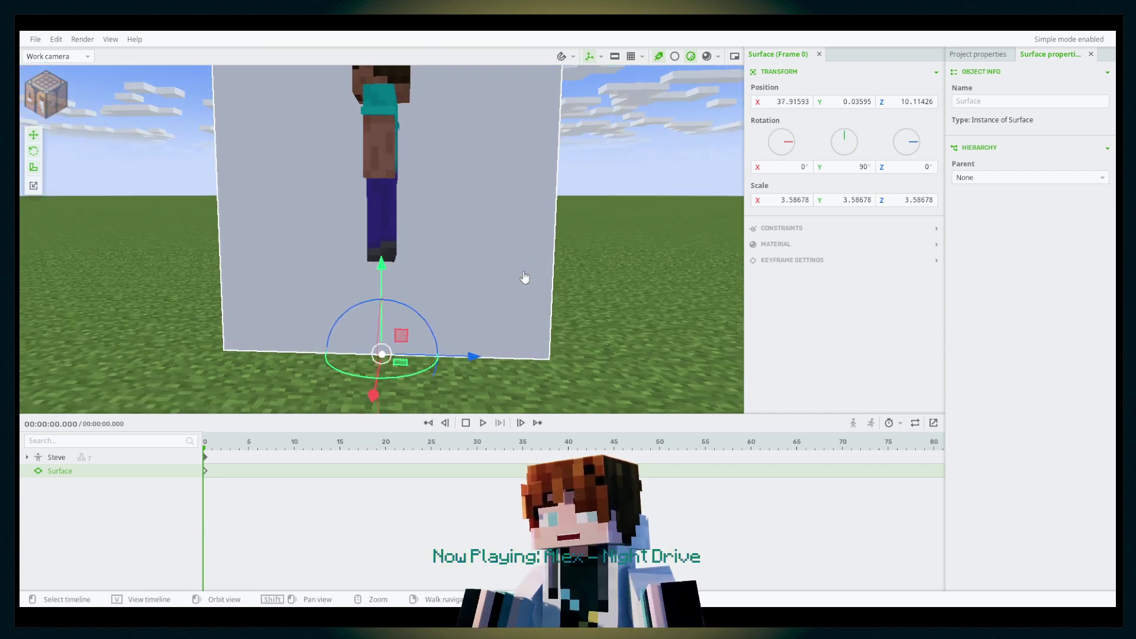
Step: Move Steve within the YZ plane to about Y 17.2, Z 9.2, and within the XZ plane to about X 41.5, Z 8.2
click(56, 457)
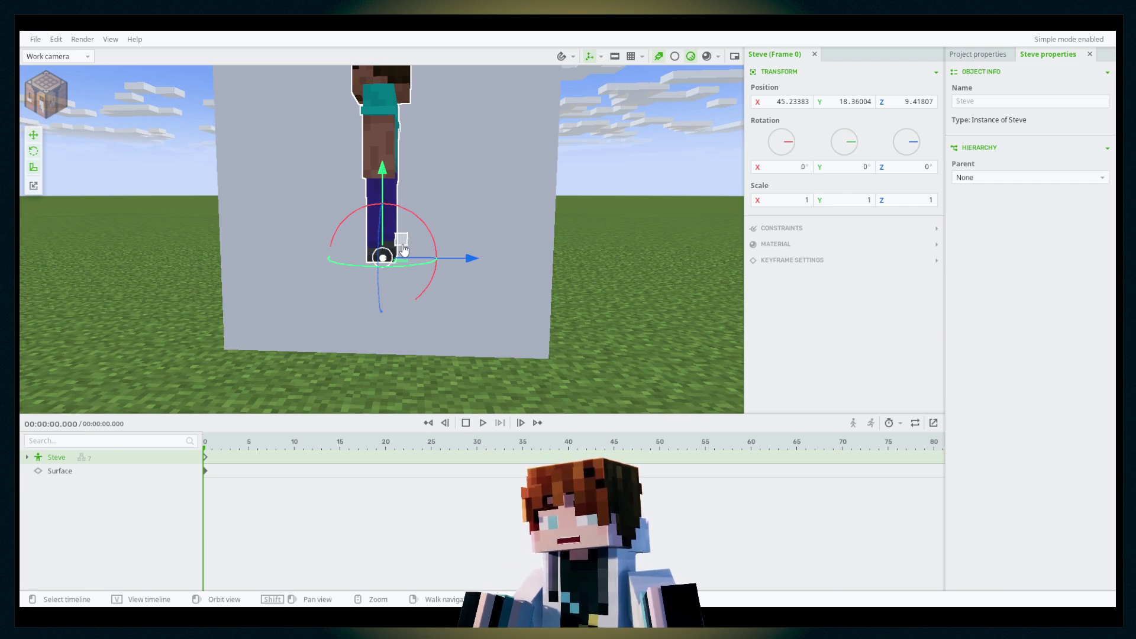
mouse_move(402, 246)
mouse_down()
mouse_move(414, 267)
mouse_move(537, 297)
mouse_move(358, 199)
mouse_move(395, 276)
mouse_move(442, 231)
mouse_move(378, 220)
mouse_move(403, 252)
mouse_move(400, 238)
mouse_up()
drag(449, 248, 308, 355)
drag(633, 237, 609, 279)
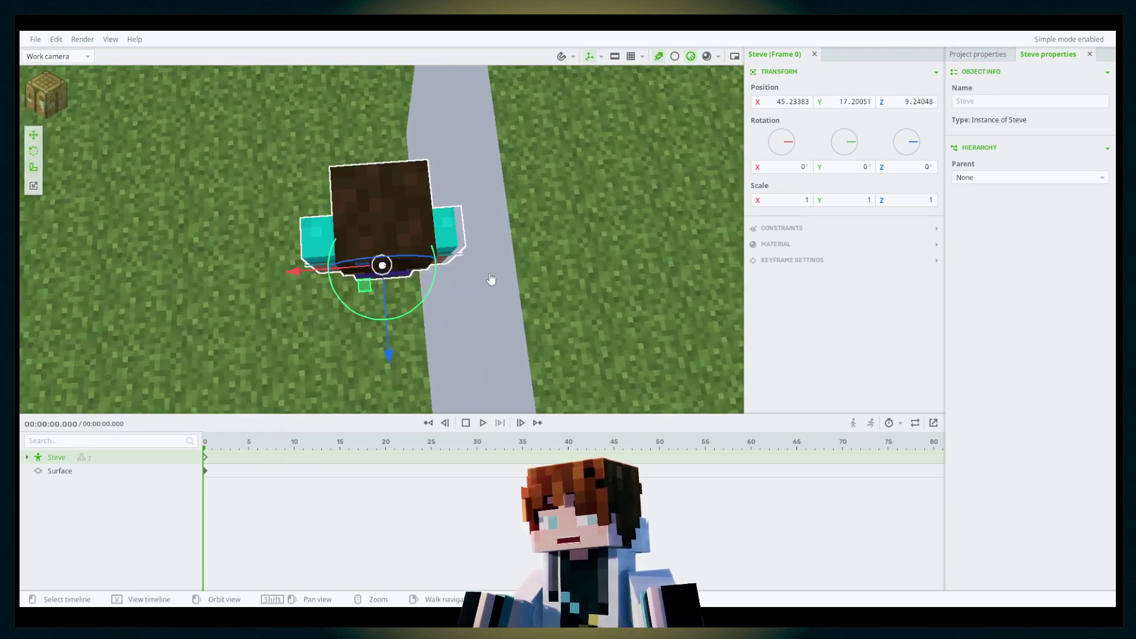
drag(363, 290, 389, 291)
Step: Delete the Surface from the scene
click(495, 355)
key(Delete)
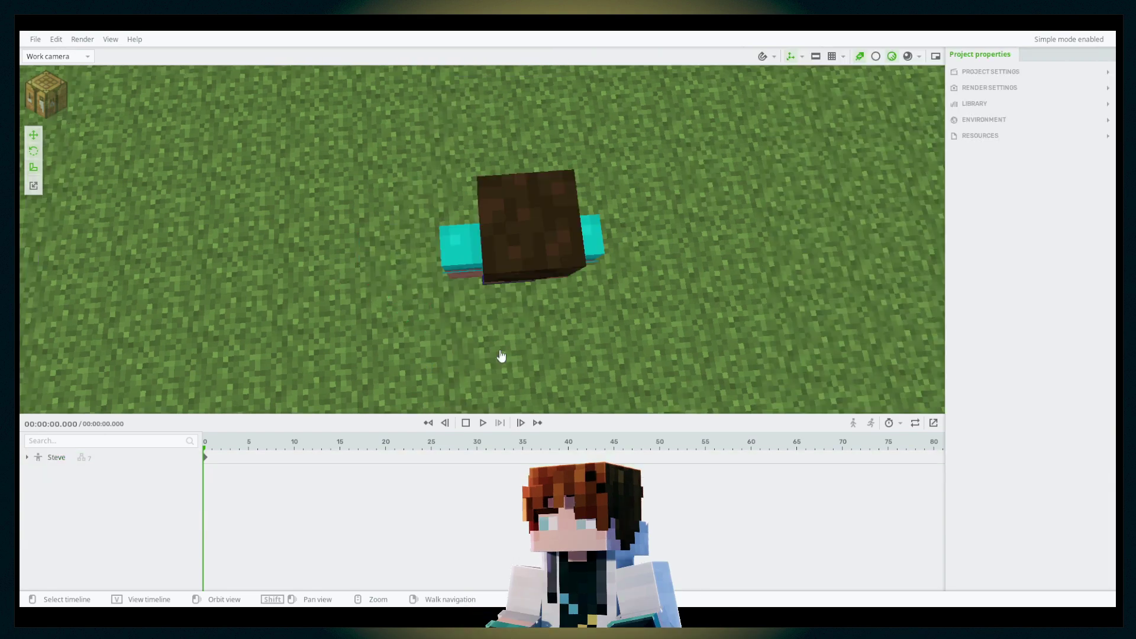
middle_drag(499, 355, 384, 424)
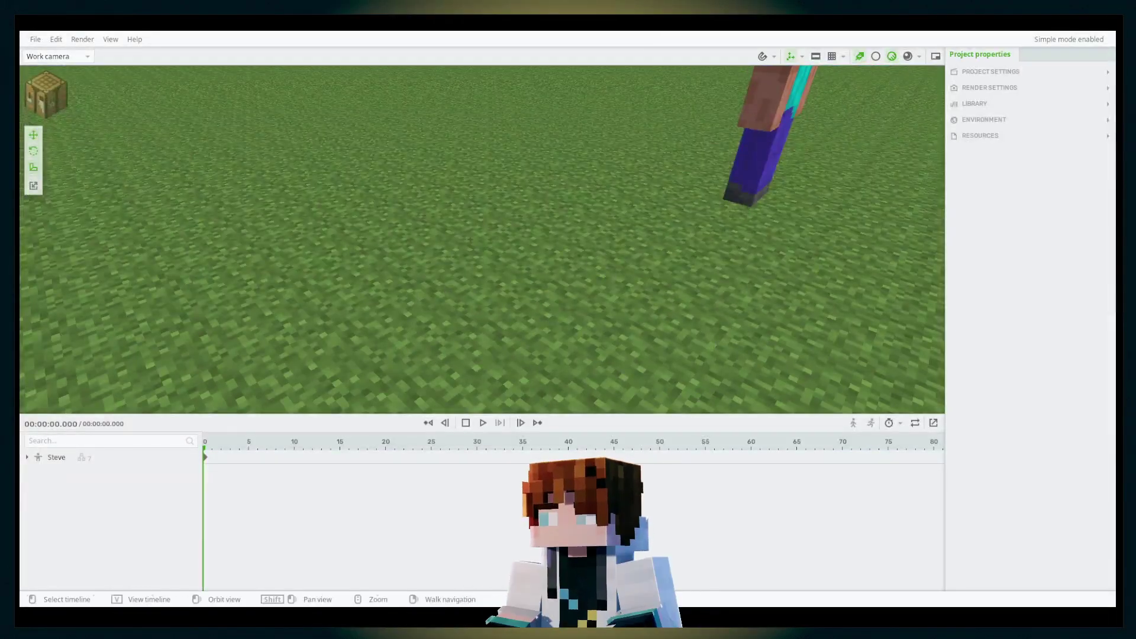
Step: Select Steve and reset all of his position values
mouse_move(608, 276)
right_down()
mouse_move(703, 218)
mouse_move(608, 276)
right_up()
click(553, 239)
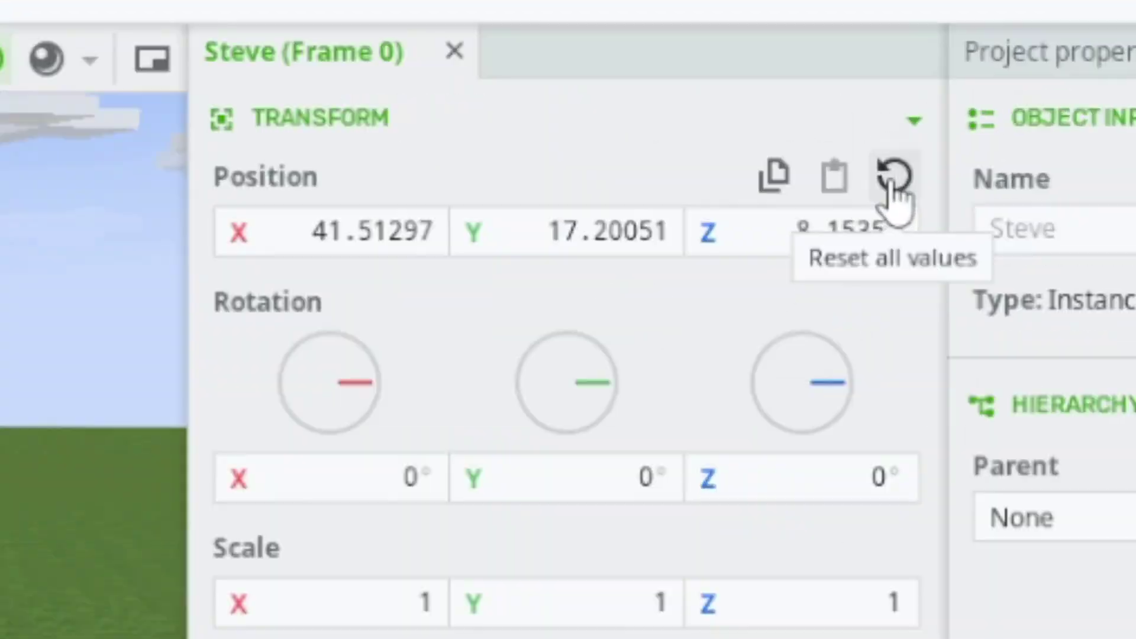
click(931, 88)
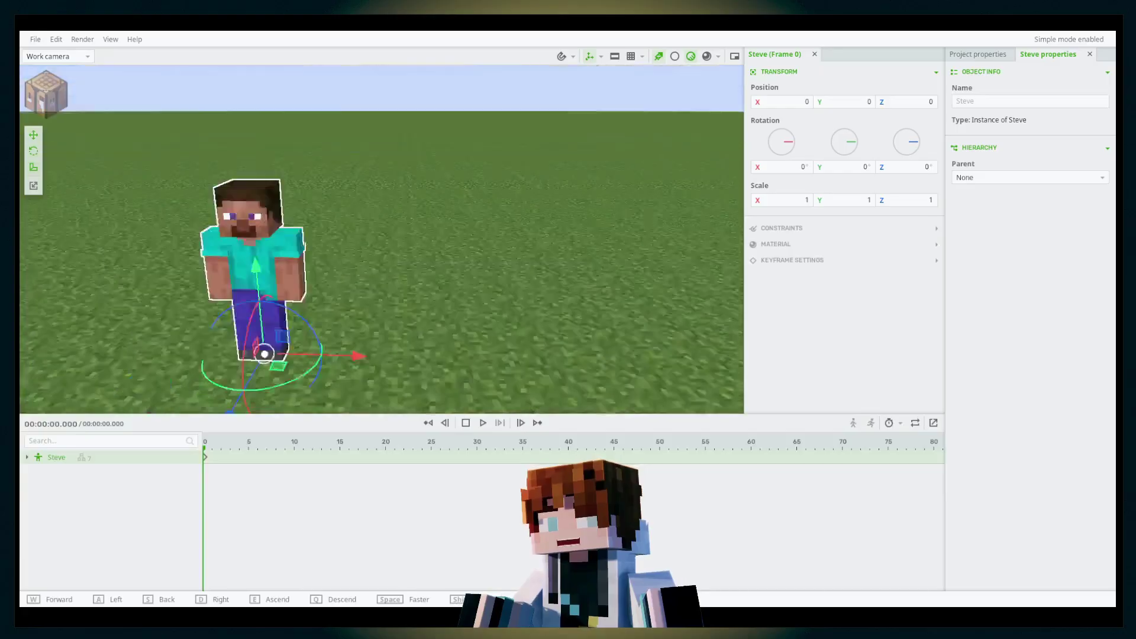
right_drag(381, 239, 314, 249)
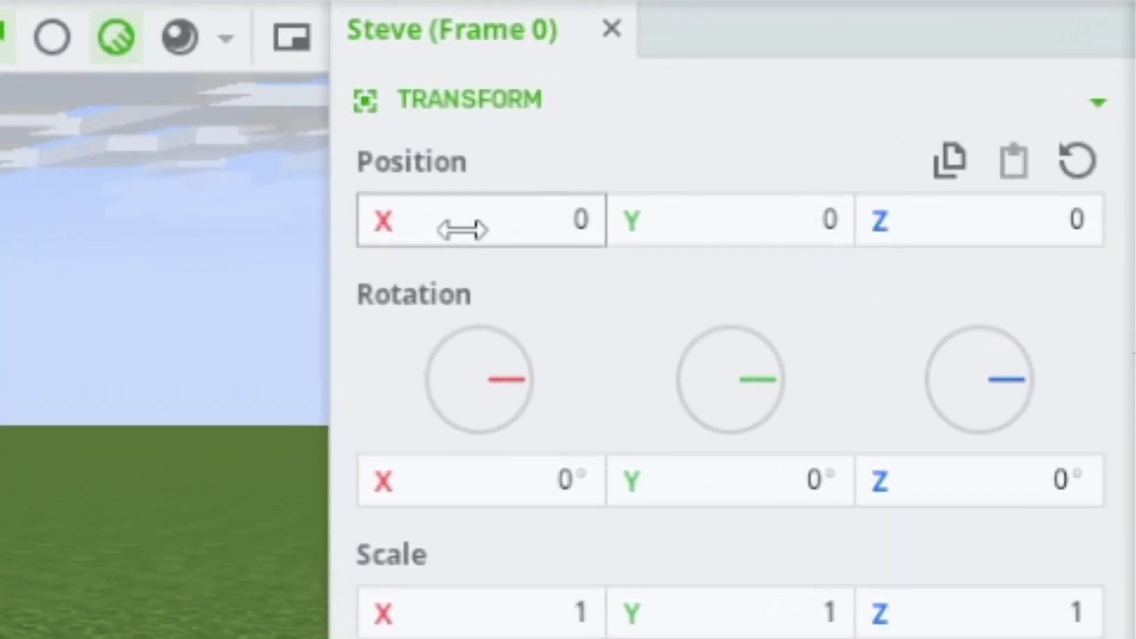
Step: Examine the cut, copy, paste and reset options offered for Steve's position values
right_click(521, 225)
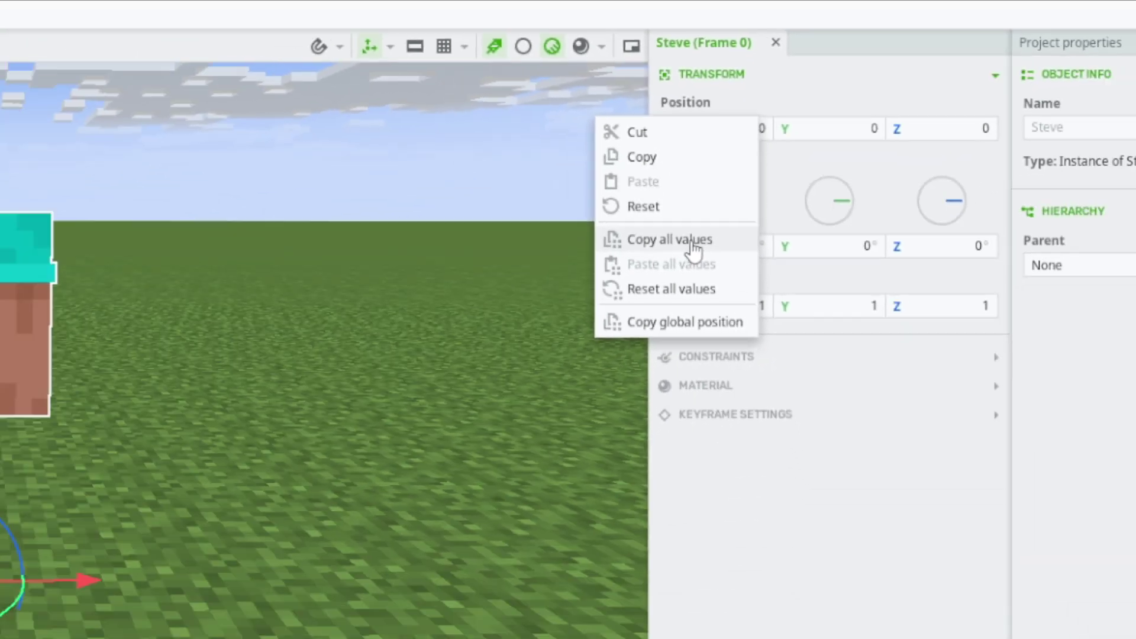
click(556, 379)
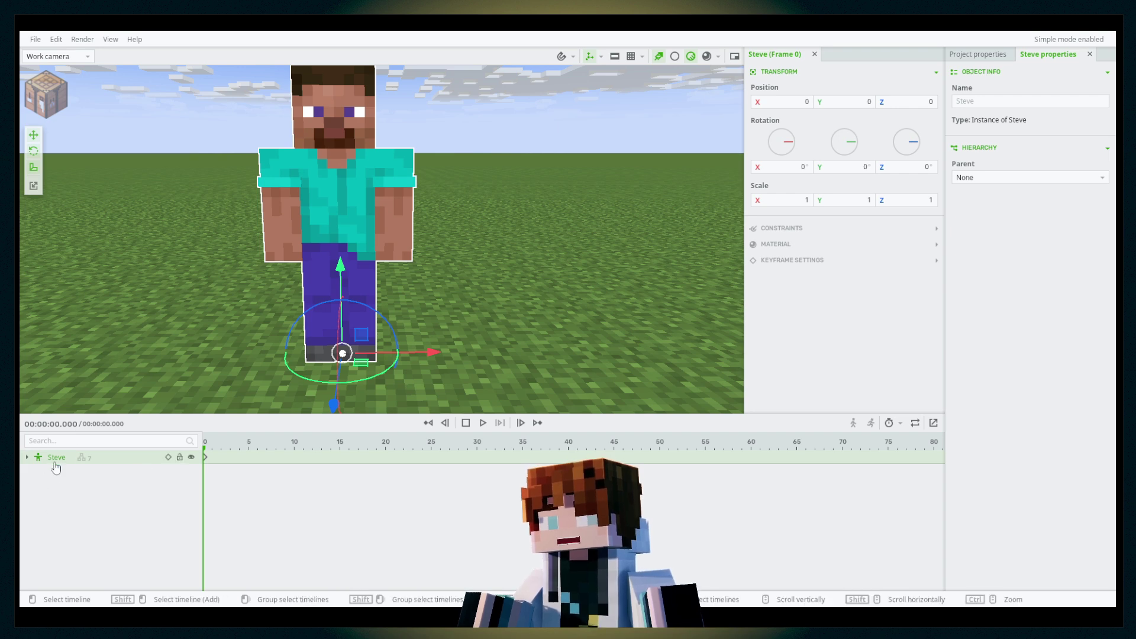
right_click(793, 102)
click(750, 148)
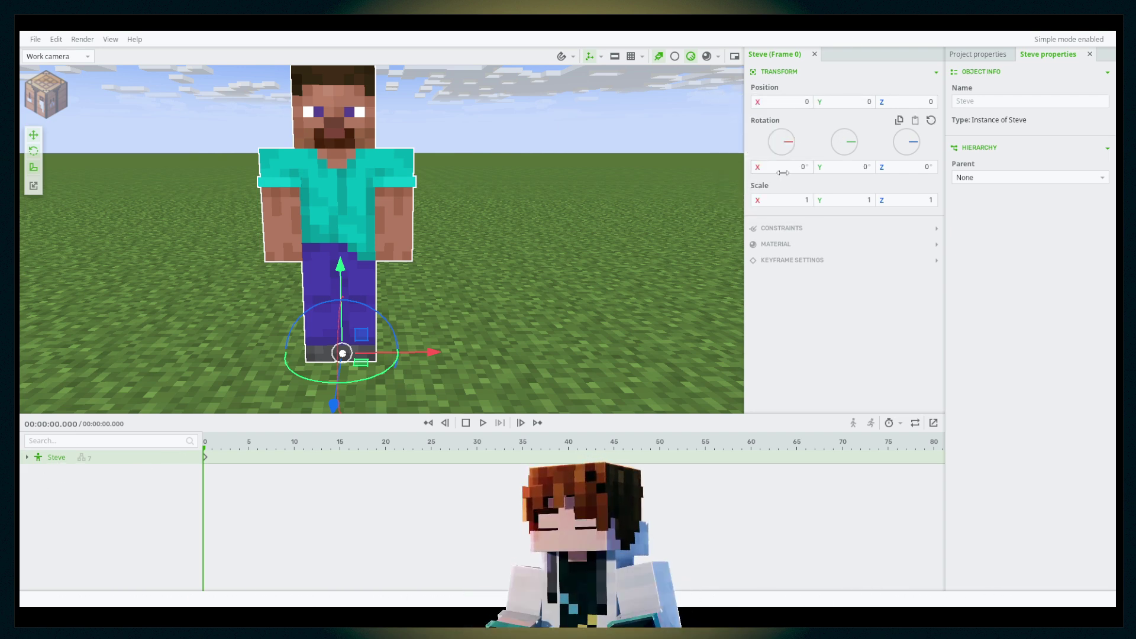
right_click(804, 100)
click(358, 381)
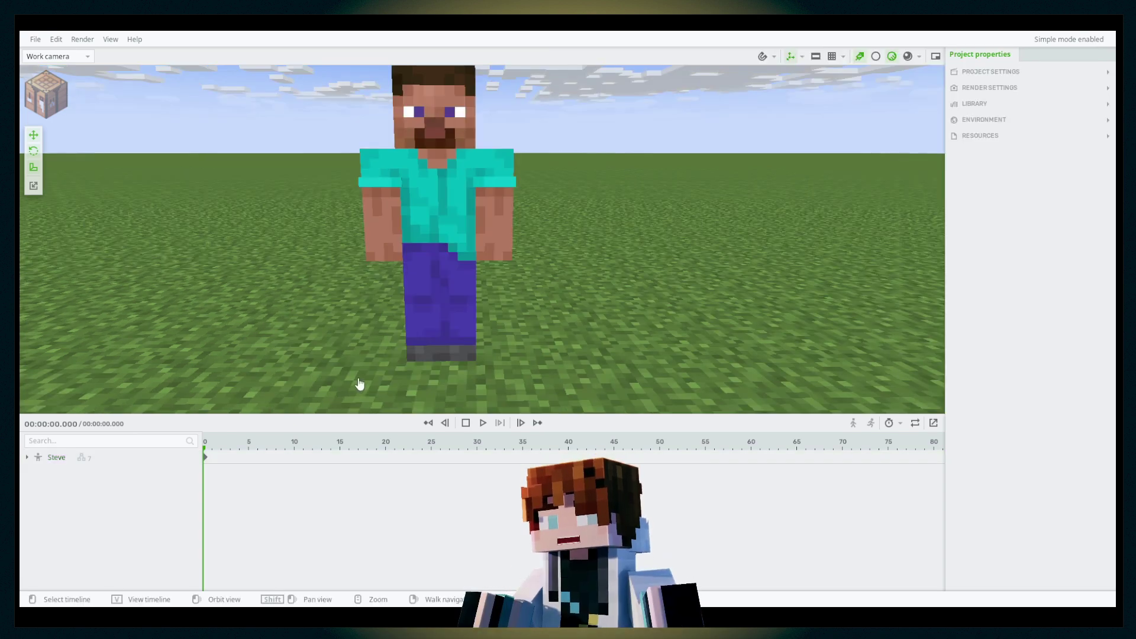
click(77, 459)
Step: Use only the Move tool and move Steve freely in the view plane to about X 9.8, Y 6.5, Z -6.2
middle_drag(478, 286, 492, 277)
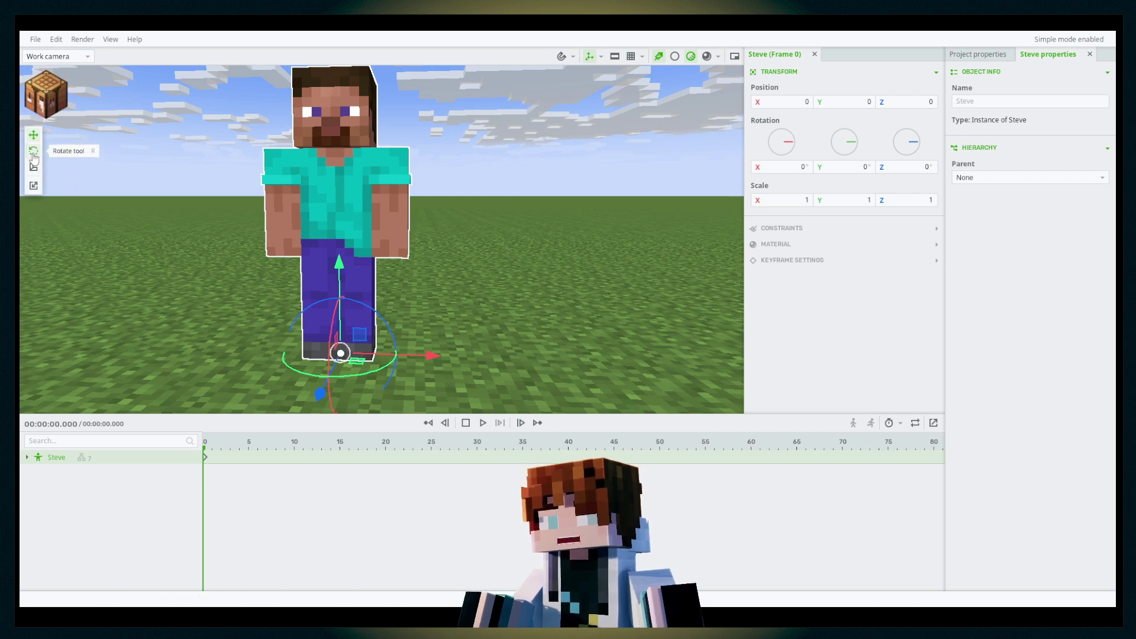
middle_drag(499, 322, 493, 317)
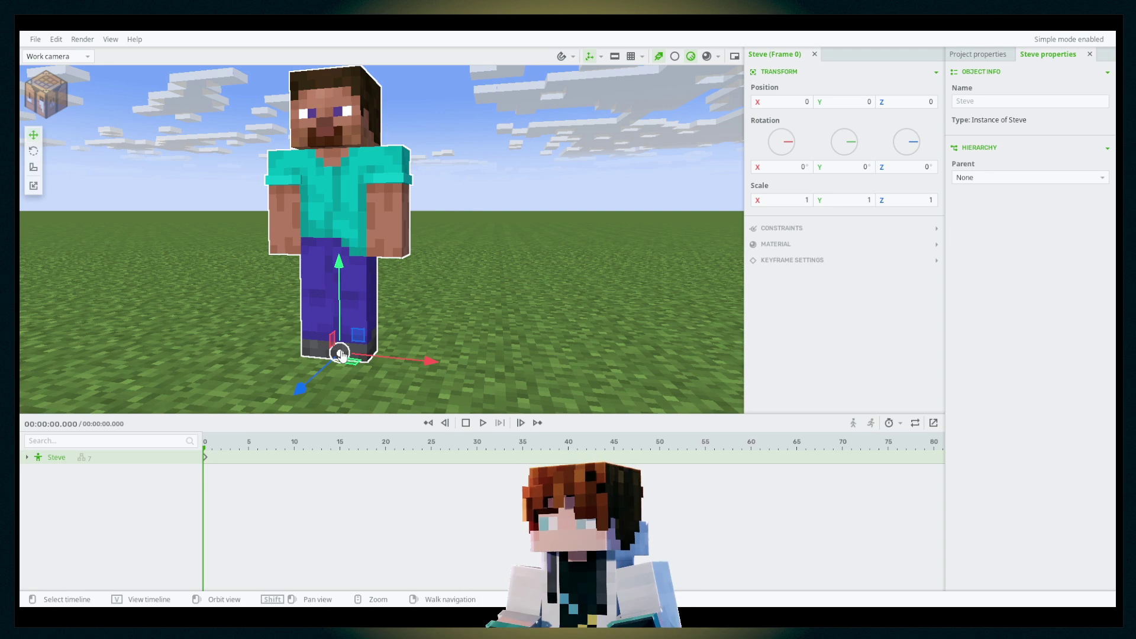
drag(340, 353, 453, 288)
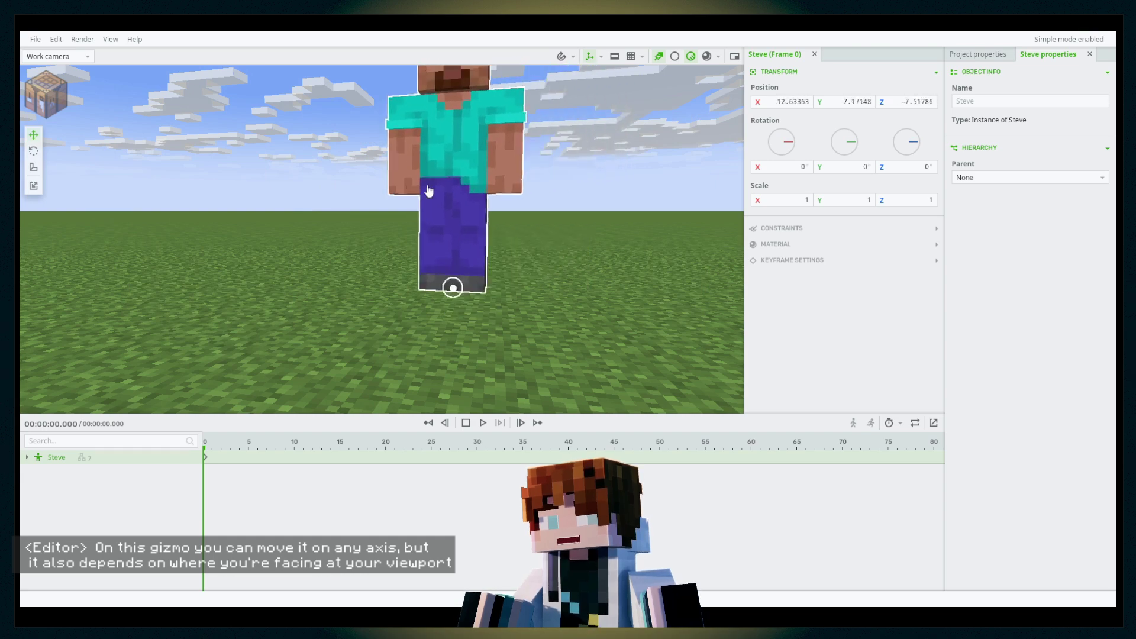
drag(429, 190, 429, 195)
drag(555, 177, 593, 183)
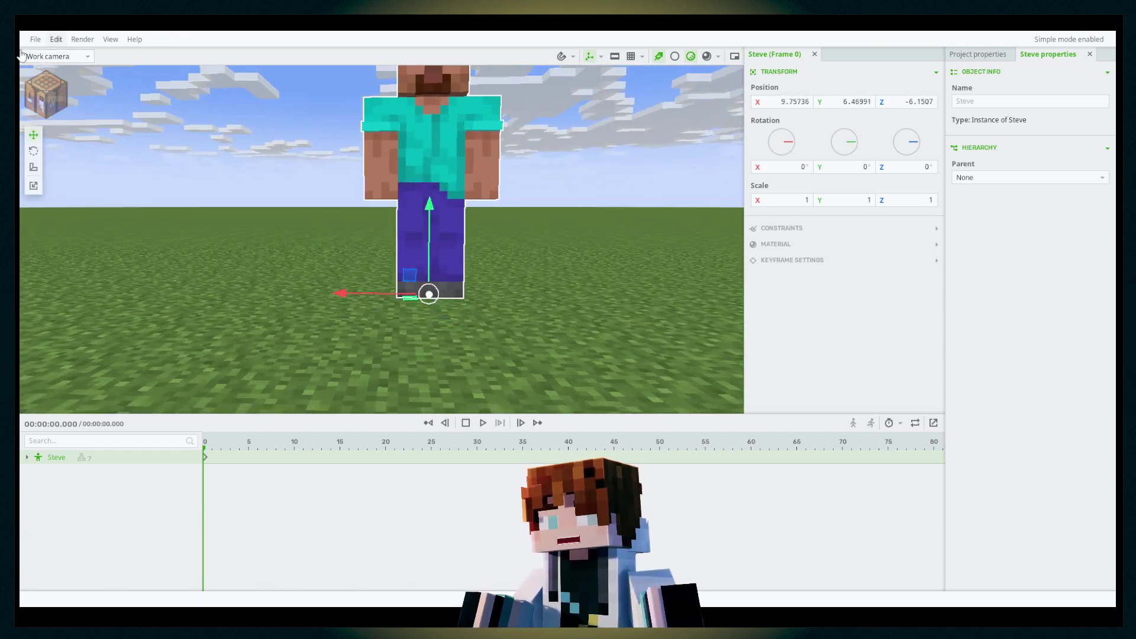
Step: Try moving Steve freely from a side view and a distant overhead view, and undo the moves
middle_drag(438, 296, 457, 304)
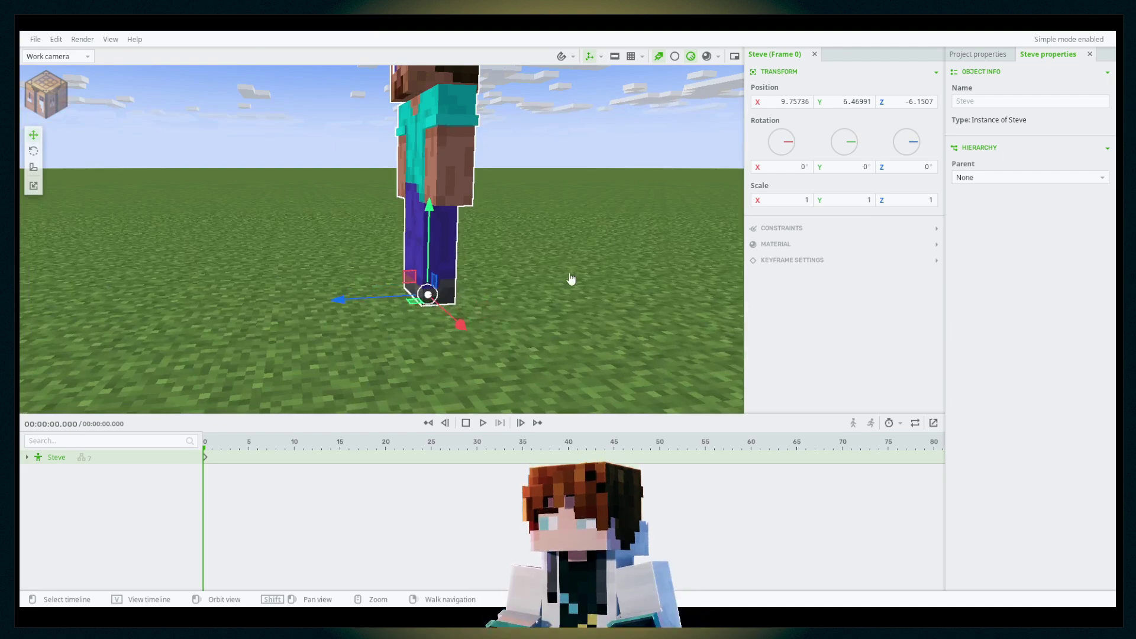
middle_drag(570, 278, 549, 279)
drag(434, 296, 398, 314)
drag(529, 236, 530, 243)
scroll(529, 244, down, 5)
drag(383, 328, 327, 295)
key(ctrl+z)
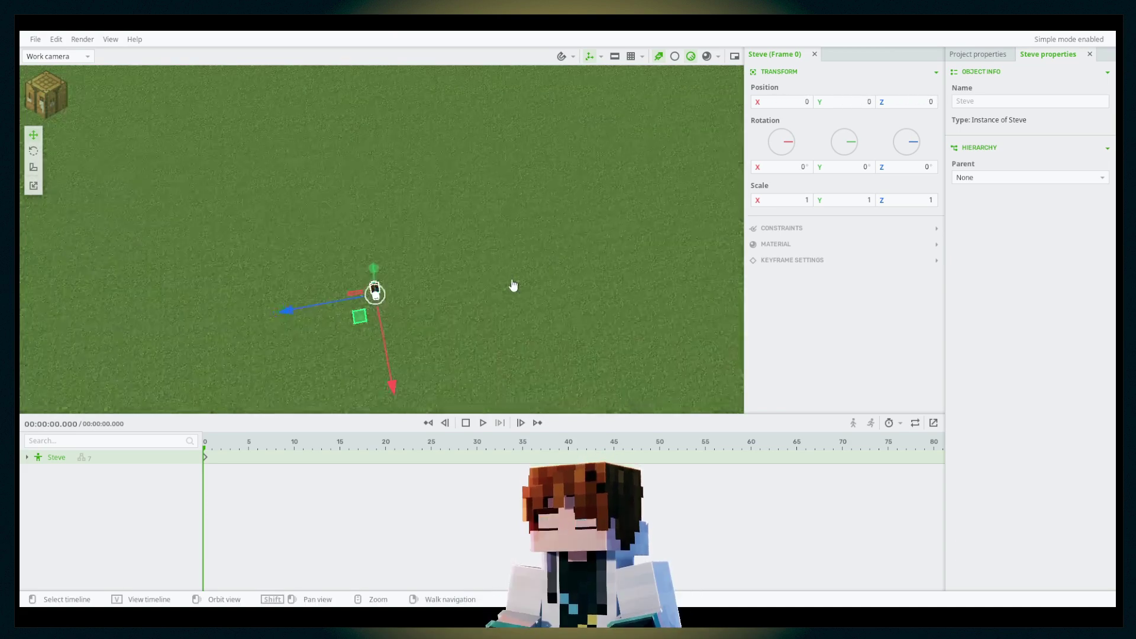
Step: Try moving Steve sideways and diagonally from a front view, undoing each move
drag(512, 286, 501, 294)
scroll(501, 294, up, 2)
drag(438, 192, 435, 230)
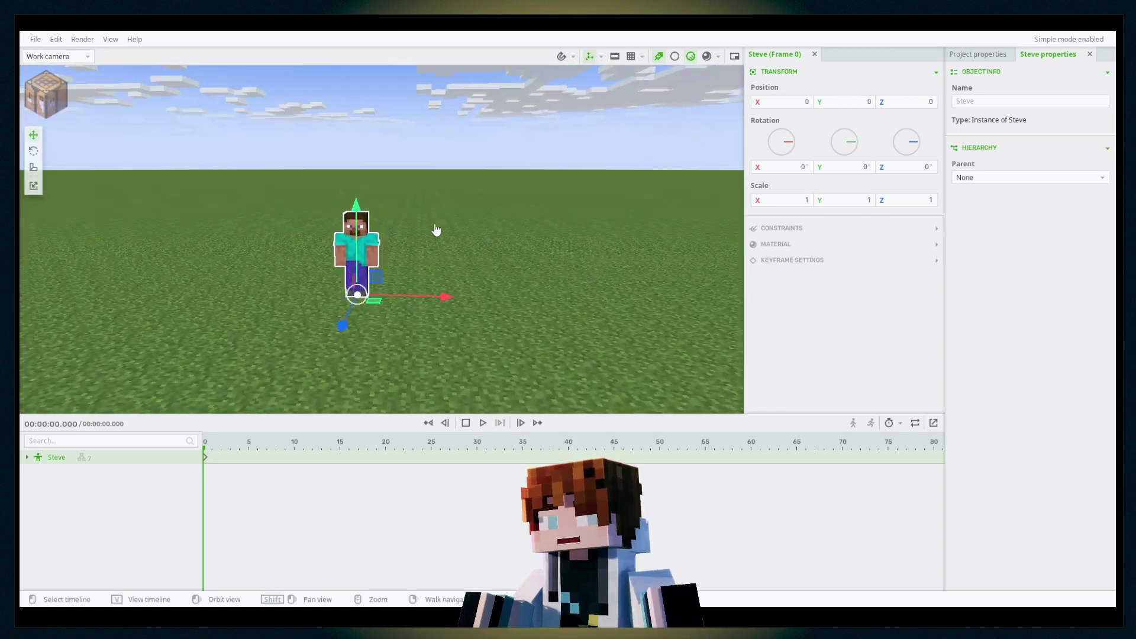
drag(367, 303, 516, 305)
key(ctrl+z)
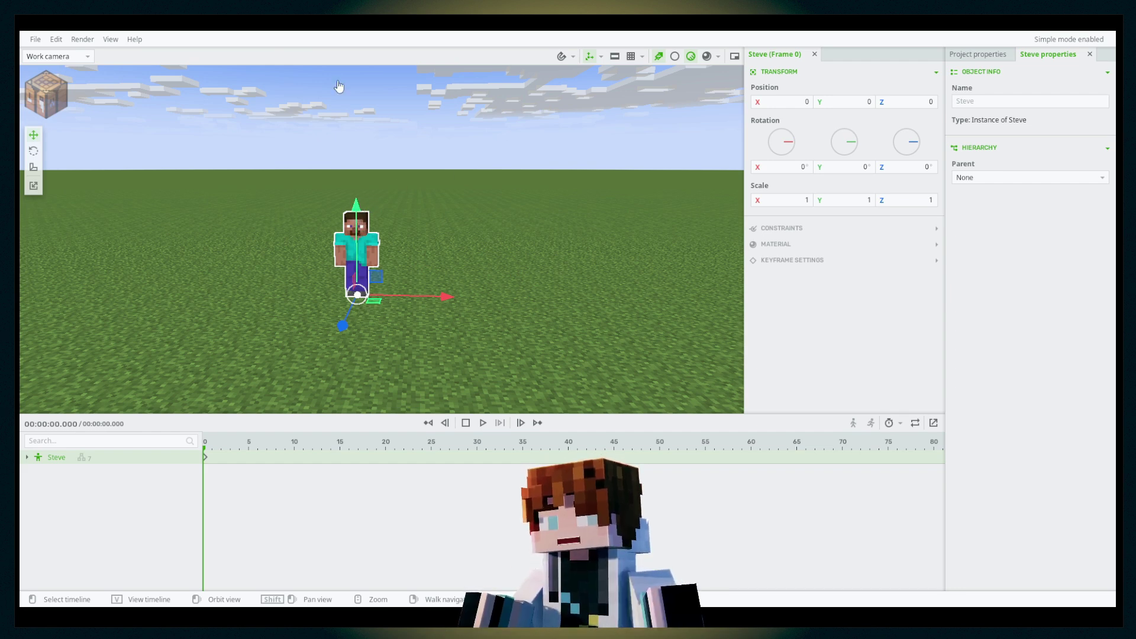
drag(359, 298, 434, 273)
key(ctrl+z)
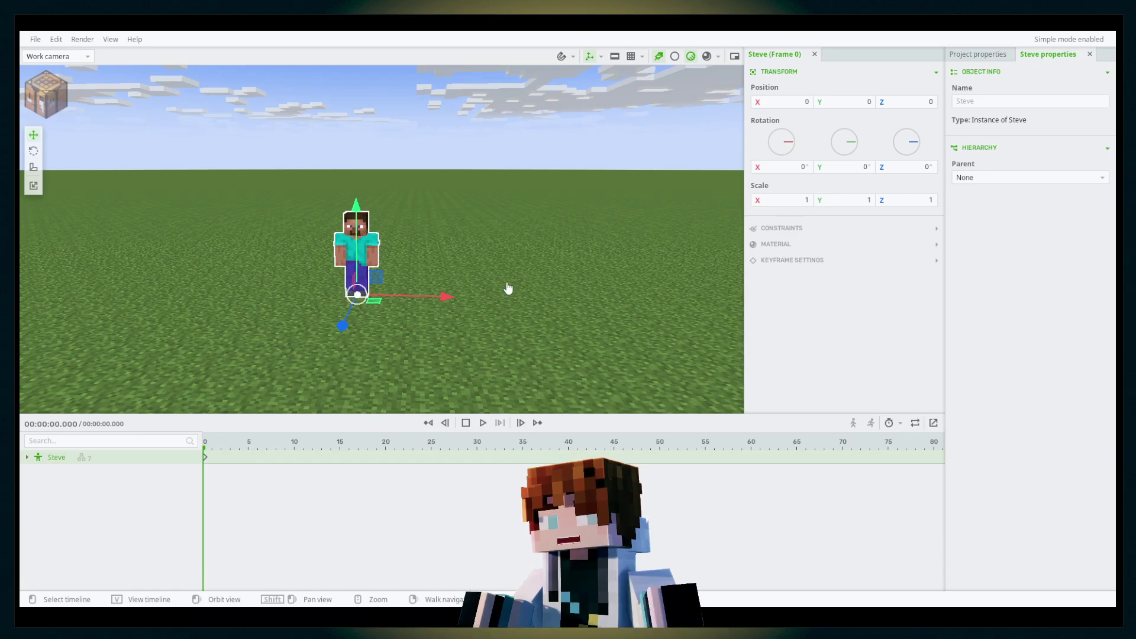
Step: Select Steve's left arm up close for rotation with the Rotate tool
click(507, 288)
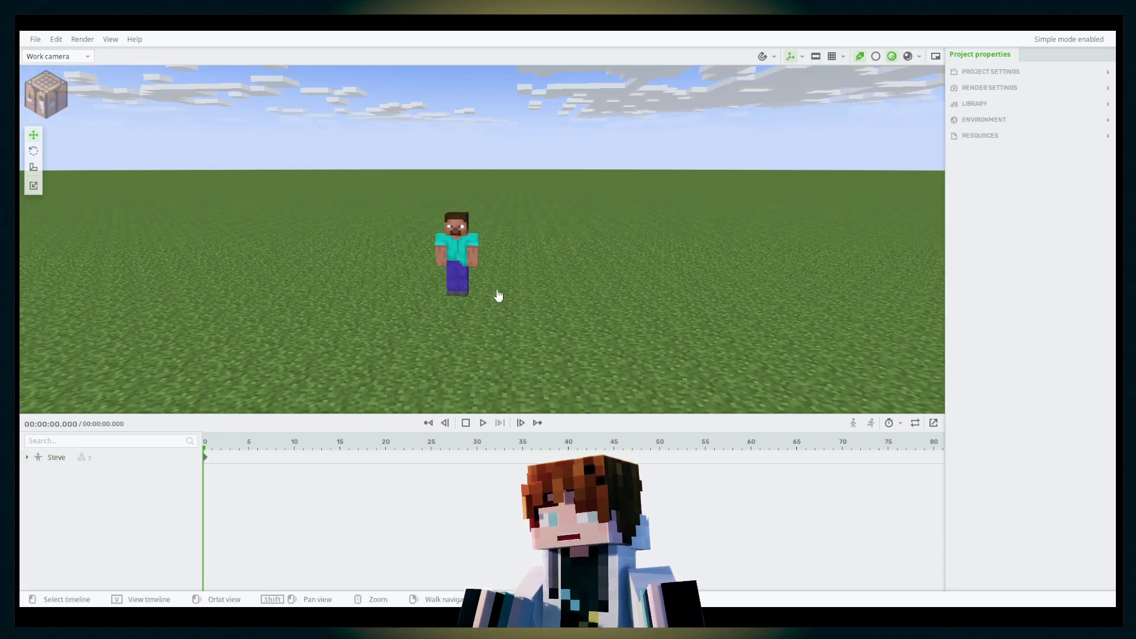
key(w)
right_drag(505, 296, 488, 282)
key(w)
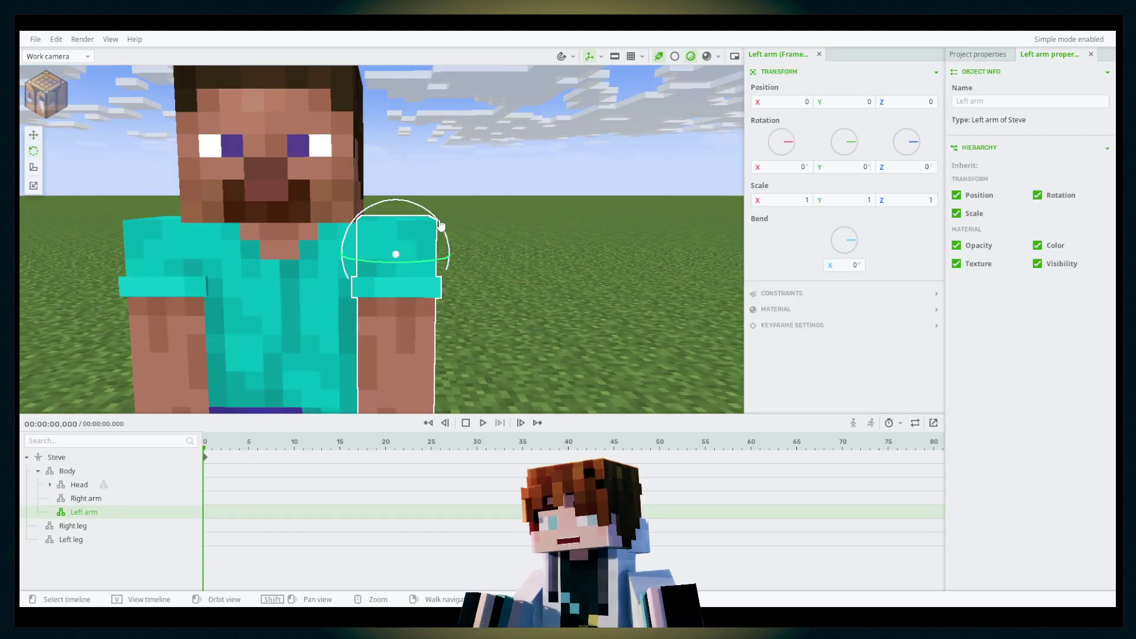
Step: Try rotating the left arm 90° about Z and -90° about Y, undoing both rotations
mouse_move(440, 226)
mouse_down()
mouse_move(330, 198)
mouse_move(388, 205)
mouse_up()
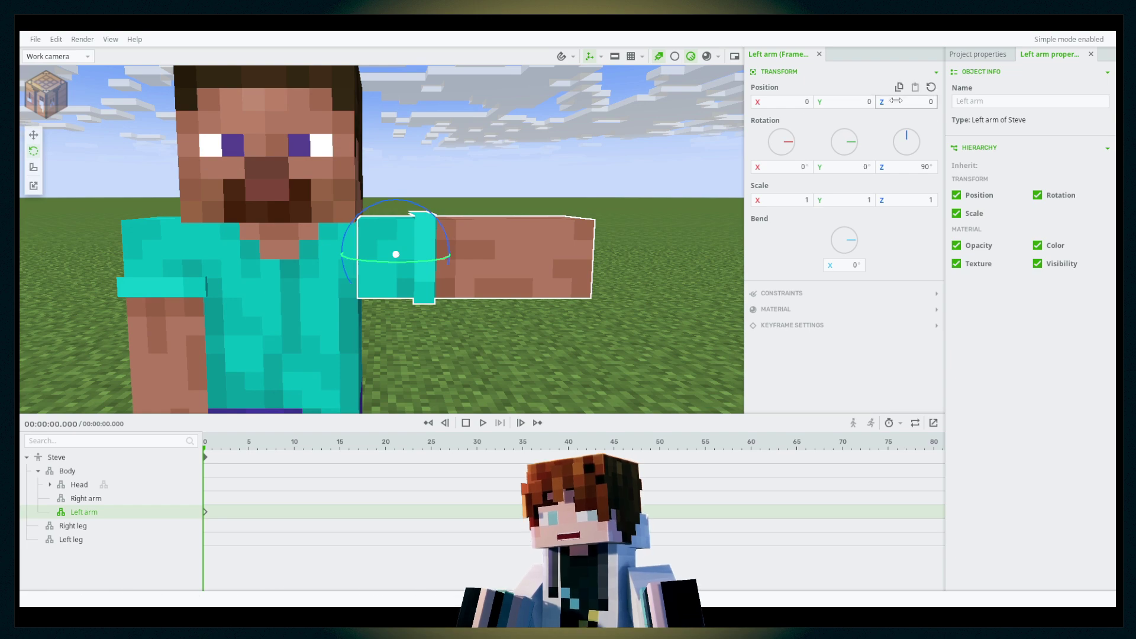
middle_drag(484, 178, 445, 275)
drag(445, 275, 412, 257)
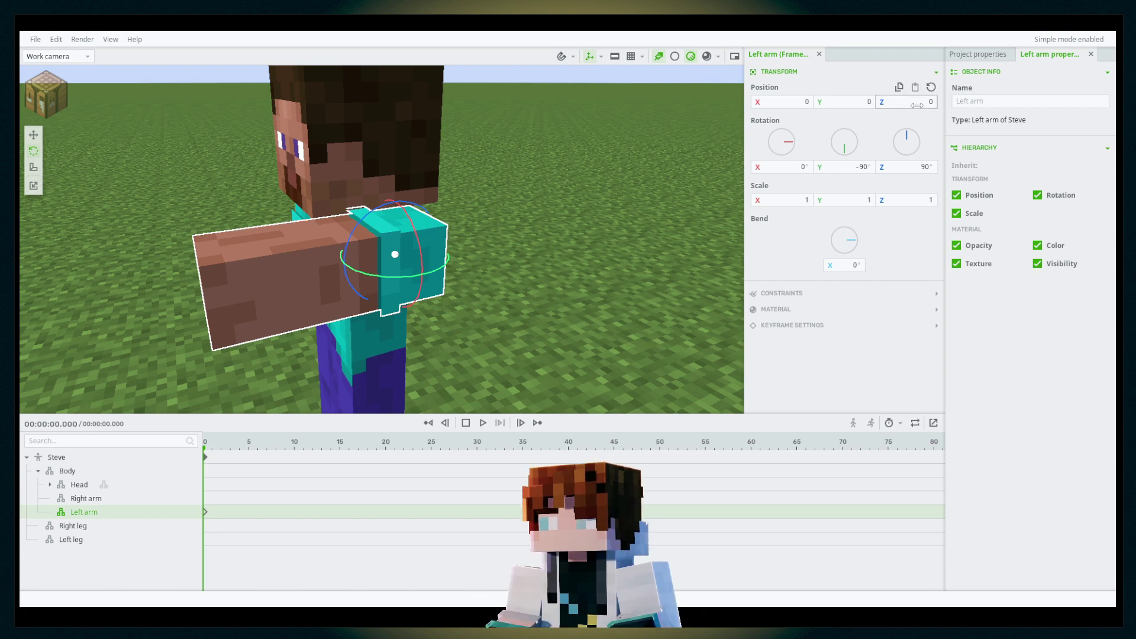
key(ctrl+z)
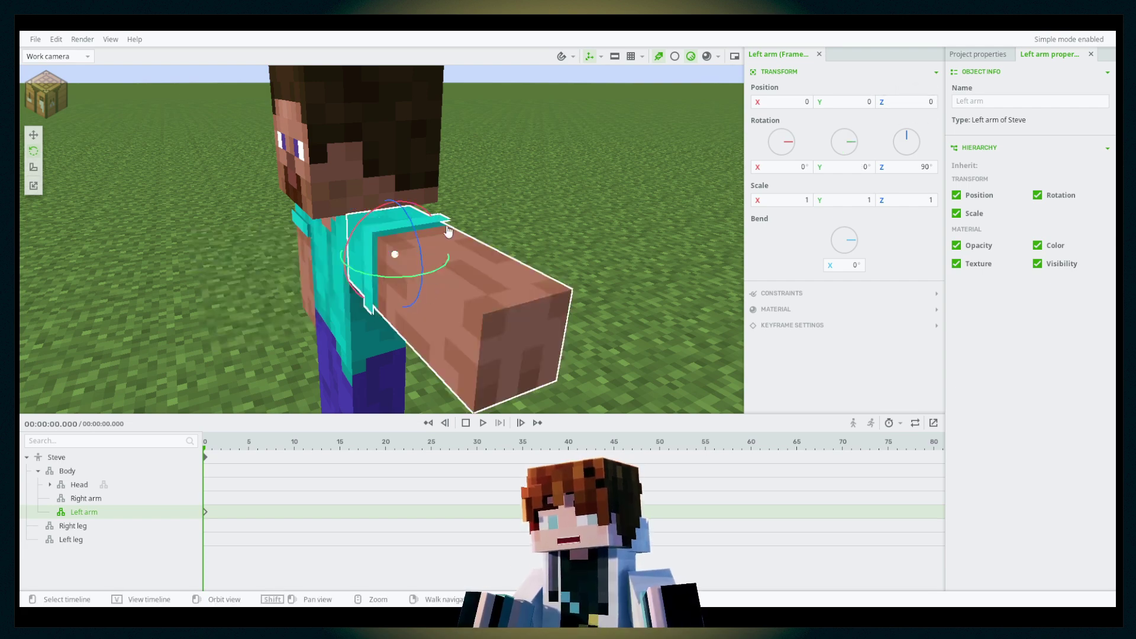
middle_drag(447, 231, 408, 232)
key(ctrl+z)
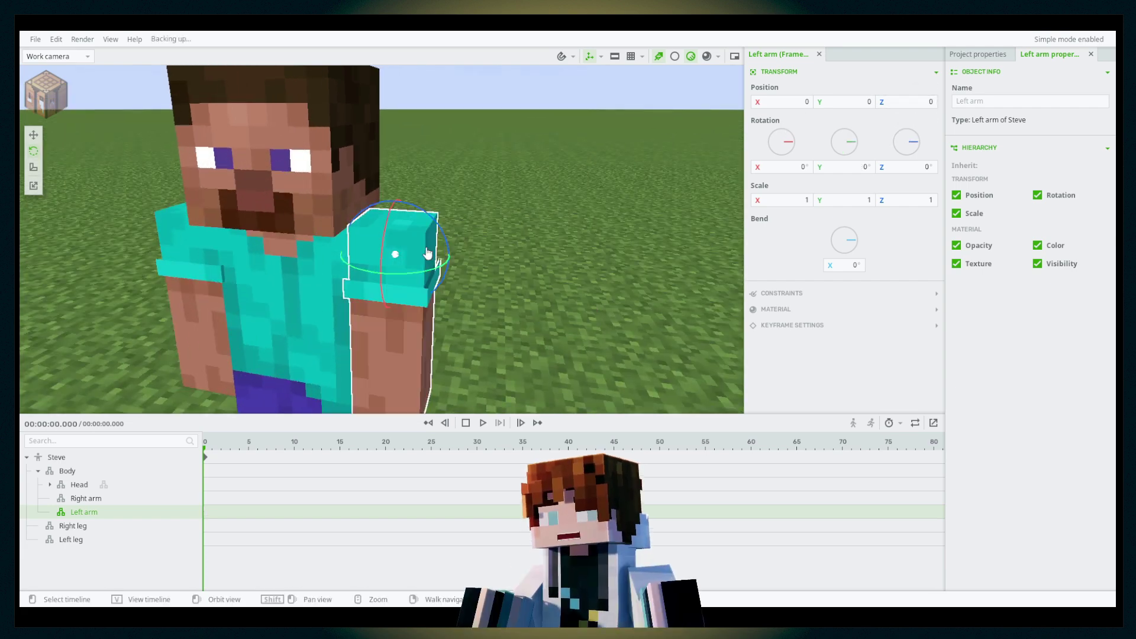
Step: Try rotating the left arm about X to about -65.3°, and undo the rotation
drag(510, 210, 486, 216)
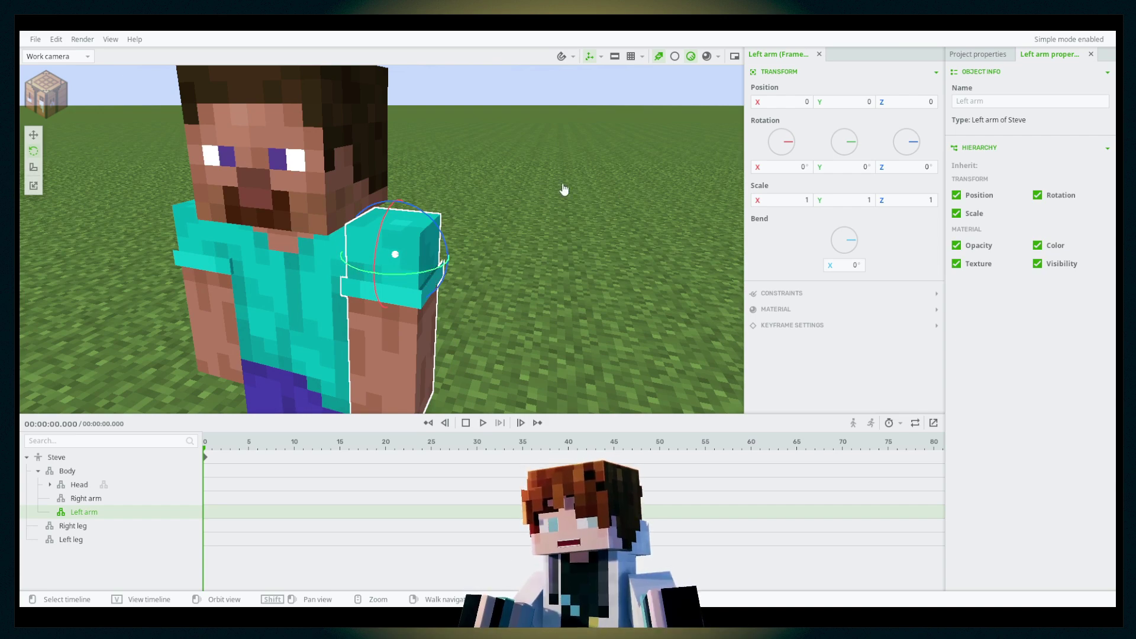
mouse_move(564, 190)
middle_down()
mouse_move(567, 284)
mouse_move(563, 193)
middle_up()
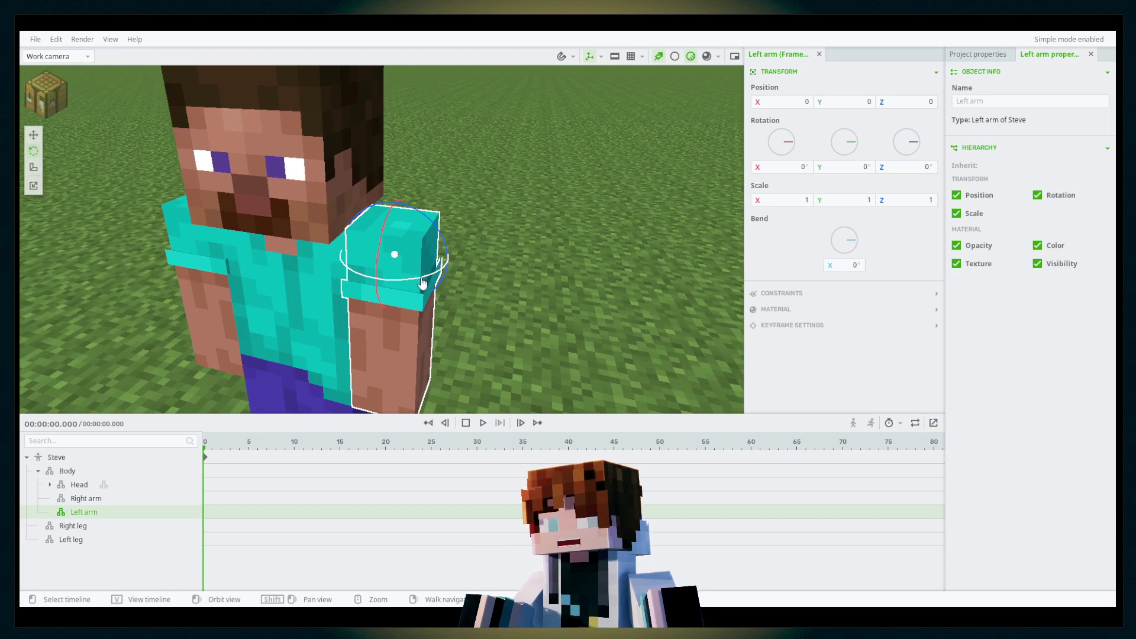
drag(472, 246, 377, 226)
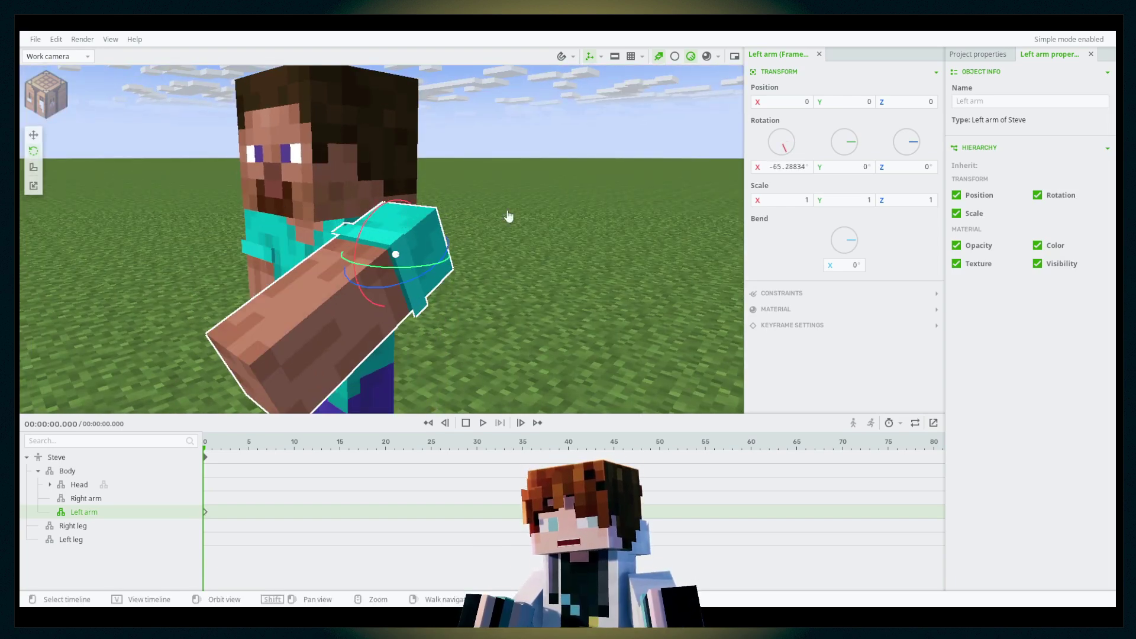
key(ctrl+z)
mouse_move(507, 218)
mouse_down()
mouse_move(567, 207)
mouse_move(512, 199)
mouse_up()
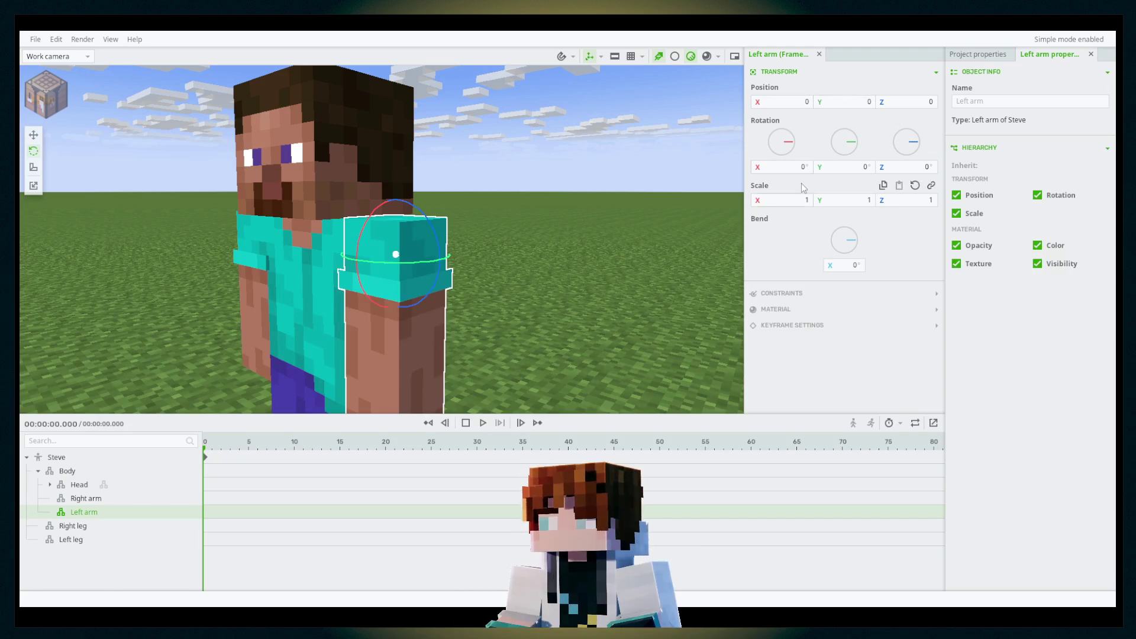
Step: Try further rotations of the left arm about its axes, undoing each one
drag(781, 141, 372, 223)
key(ctrl+z)
key(ctrl+z)
drag(412, 264, 462, 224)
key(ctrl+z)
middle_drag(517, 214, 647, 213)
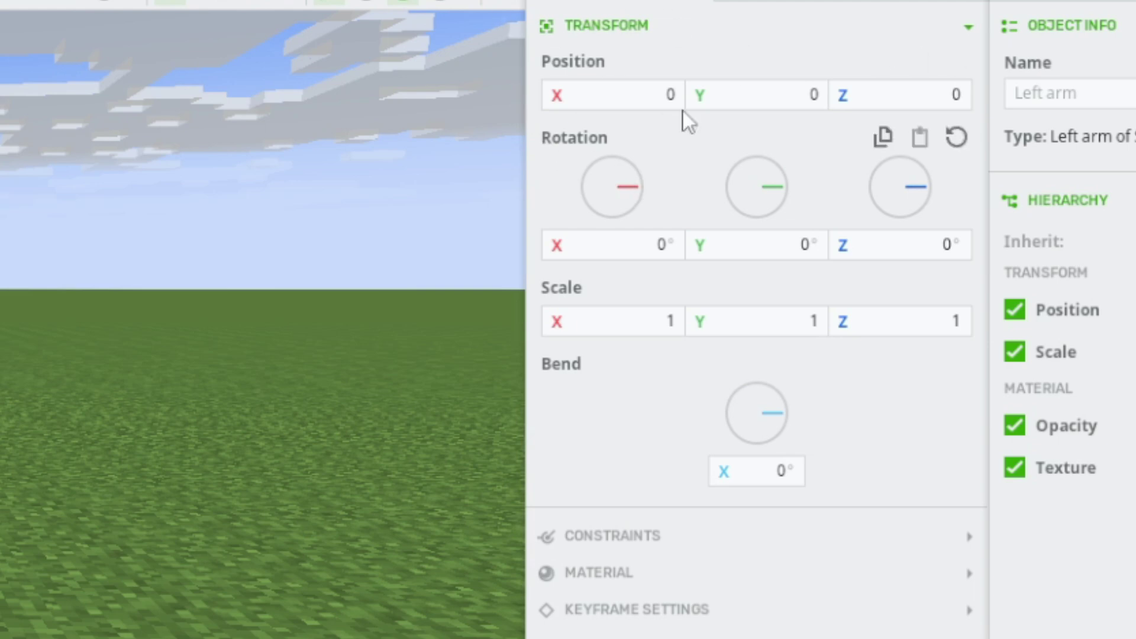
Step: Rotate the left arm to about -1.85° on X, and try about 124.4° on Z, undoing only the Z rotation
drag(643, 183, 658, 208)
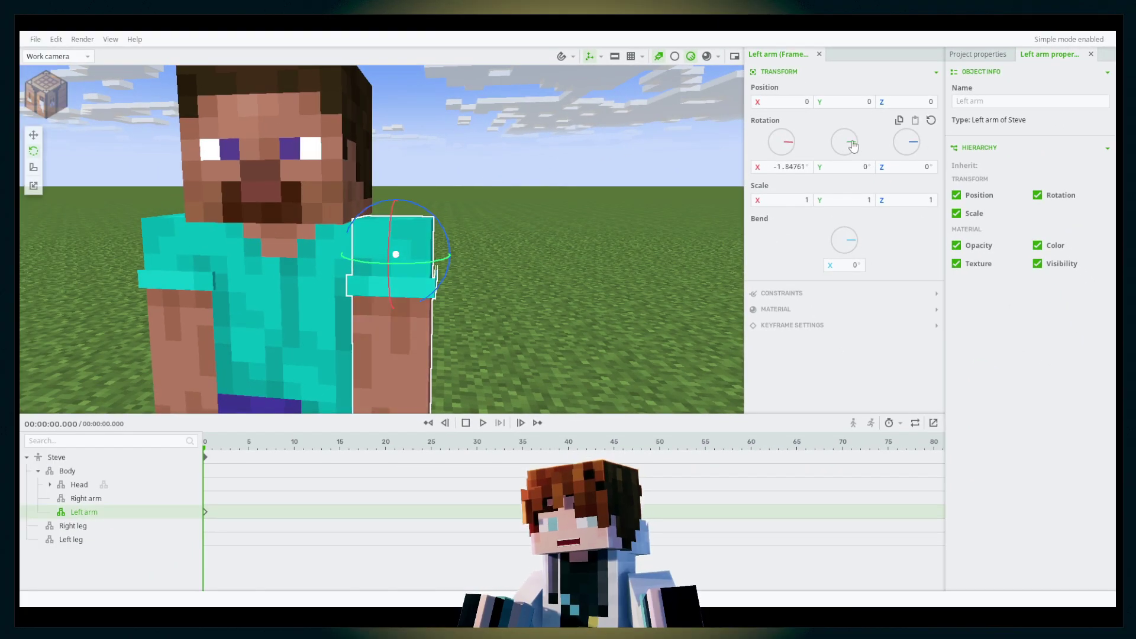
drag(850, 142, 894, 128)
key(ctrl+z)
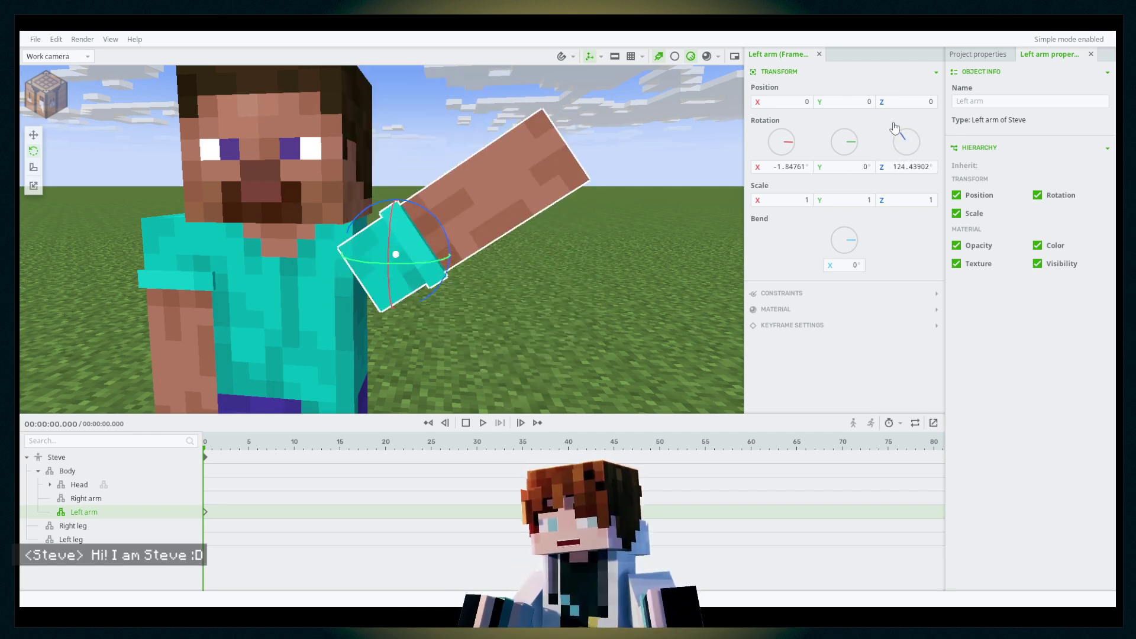
key(ctrl+z)
drag(501, 242, 501, 222)
scroll(501, 242, down, 2)
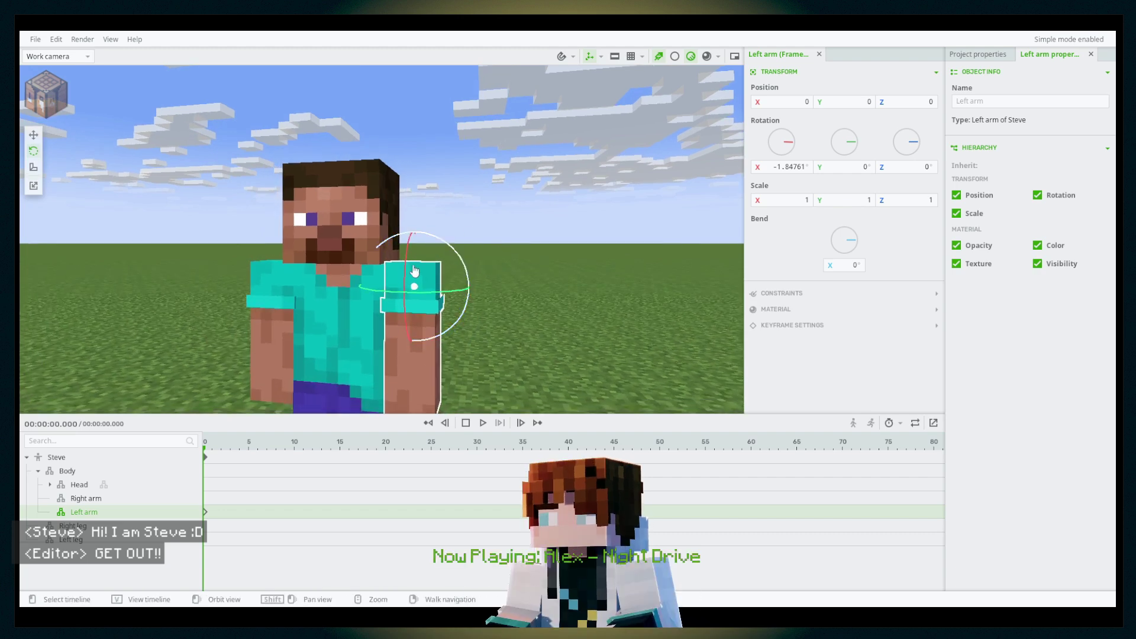
Step: Switch to the Scale tool, and select the whole Steve model with its list of body parts collapsed
click(33, 185)
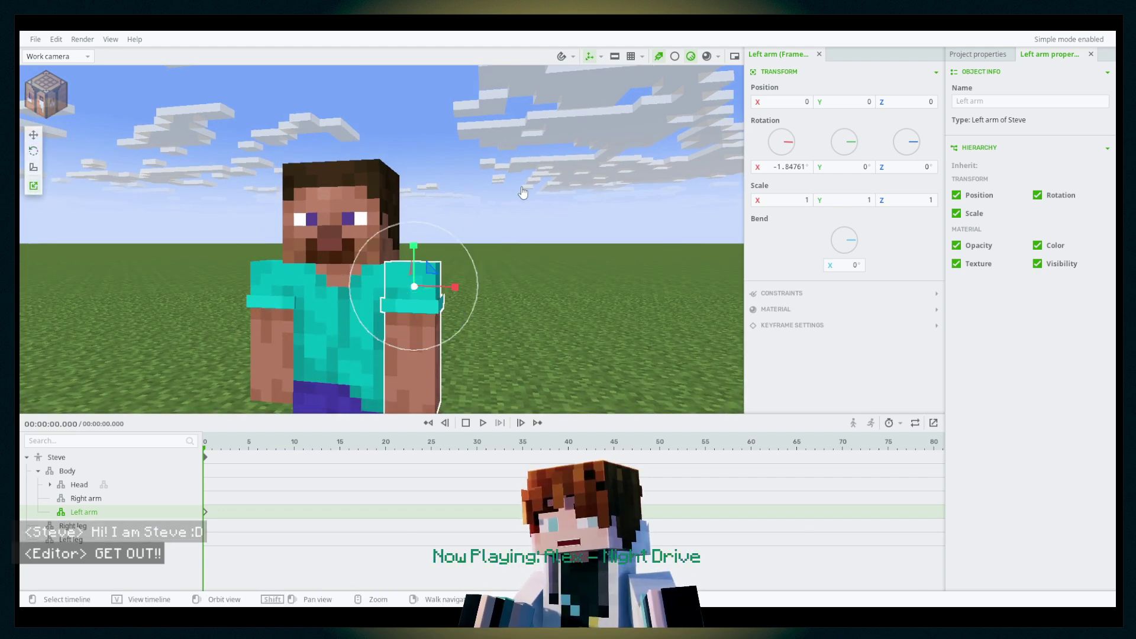
right_drag(521, 191, 457, 290)
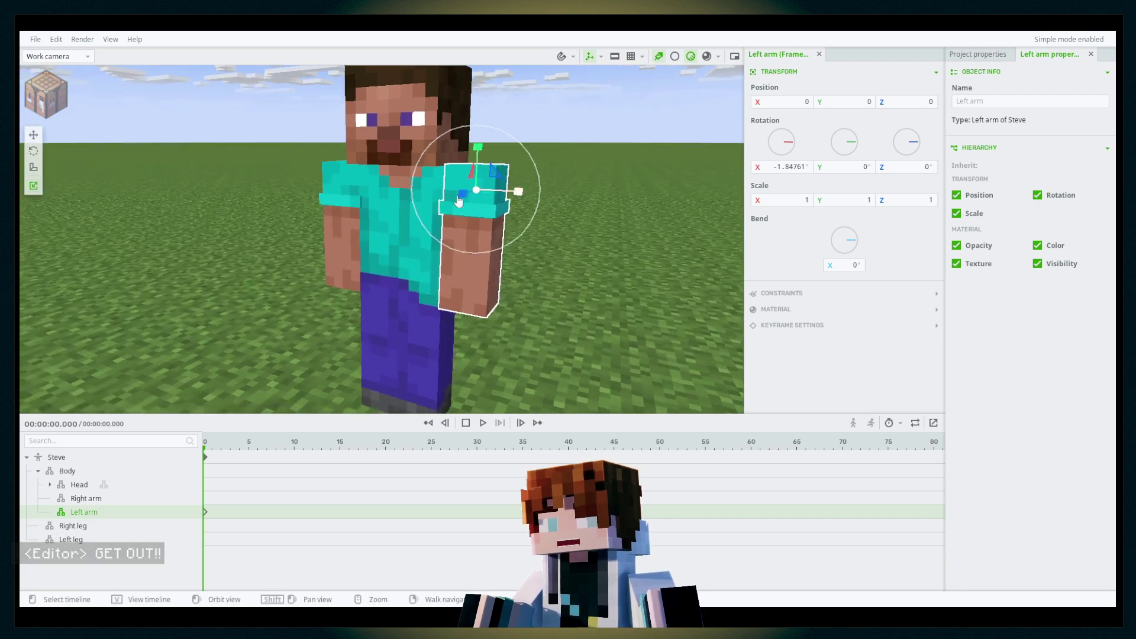
right_drag(459, 201, 472, 187)
key(s)
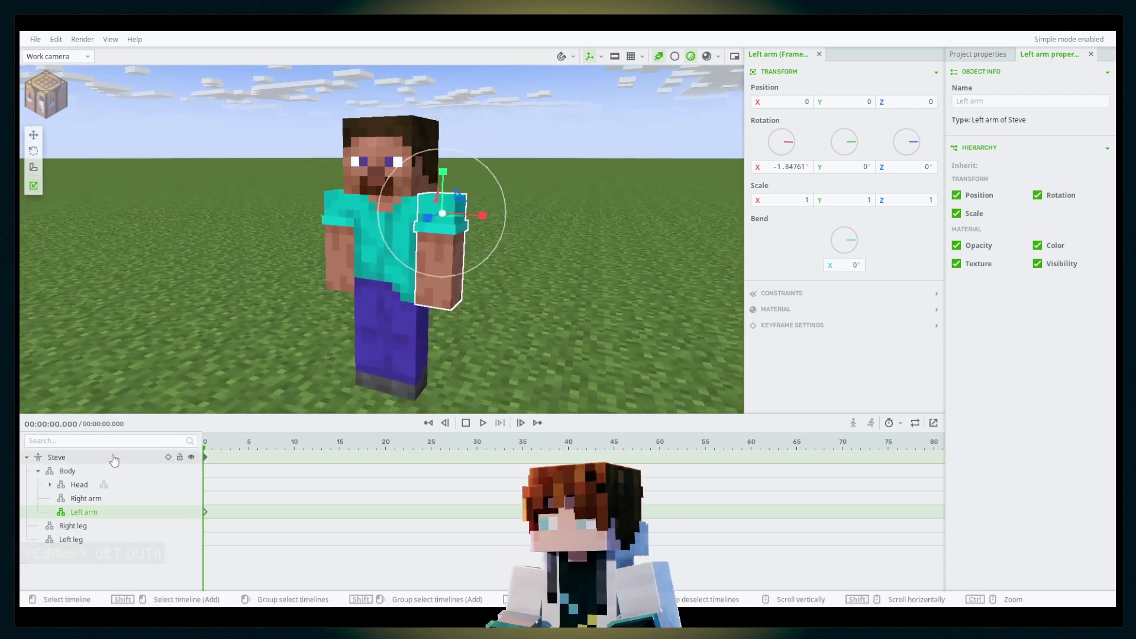
click(56, 457)
click(26, 456)
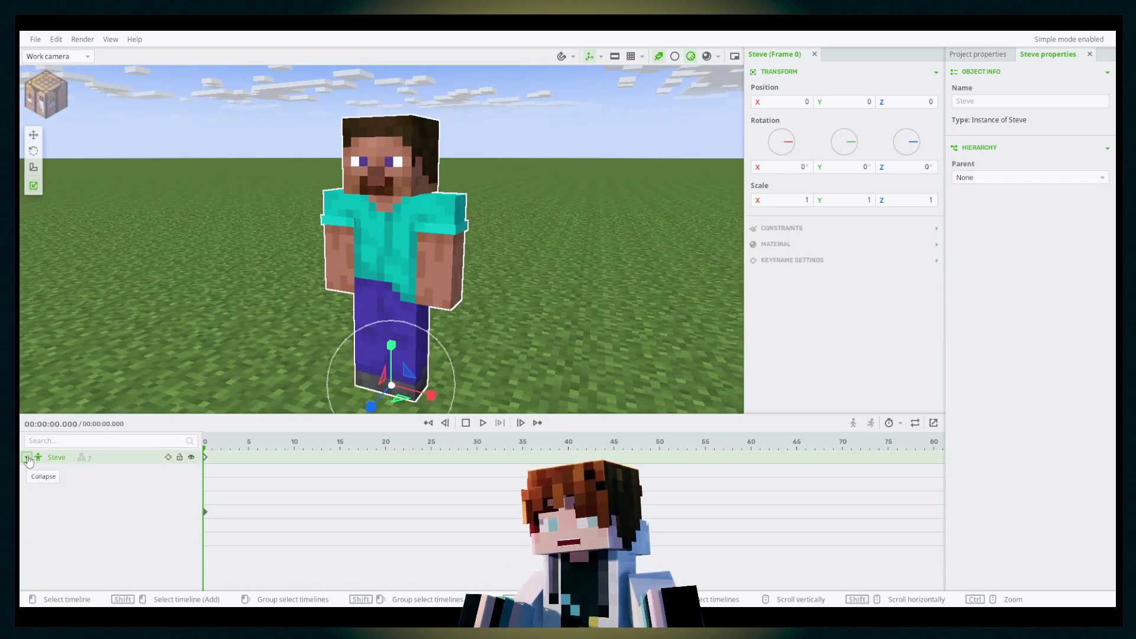
Step: Try stretching Steve wide along X and to about 1.36 along Y, undoing each scale change
right_drag(431, 177, 435, 200)
drag(407, 365, 527, 344)
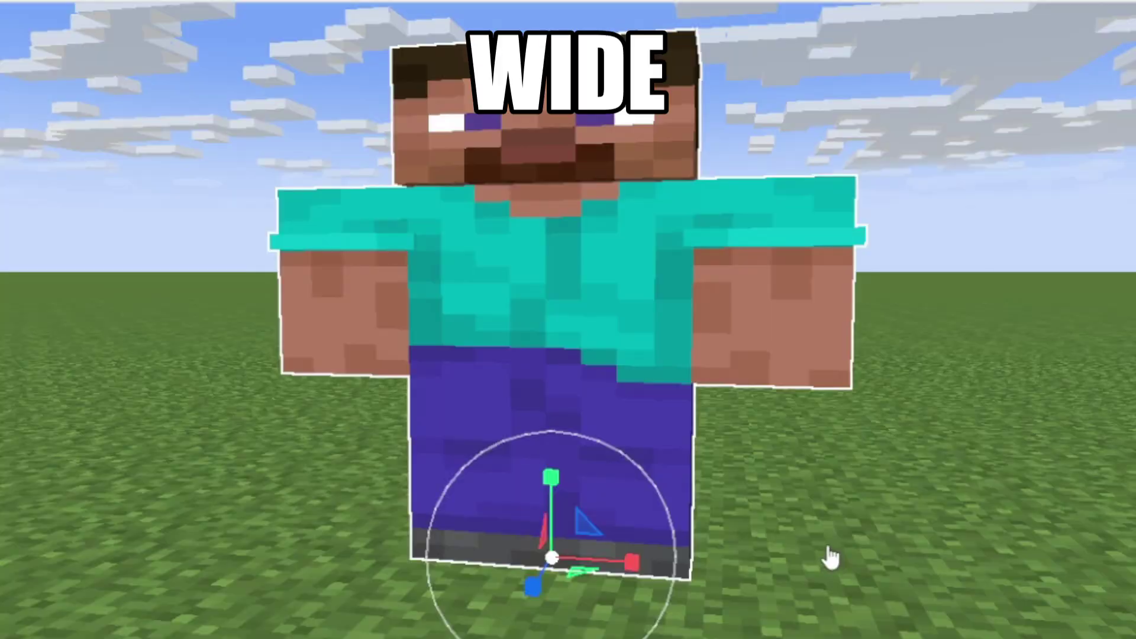
key(ctrl+z)
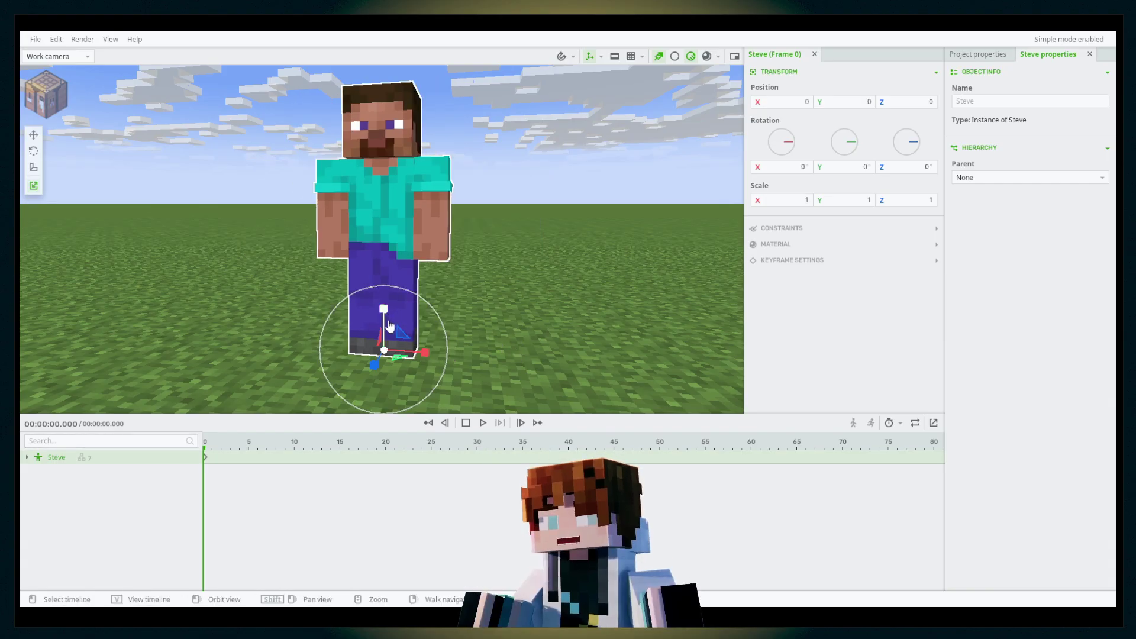
drag(560, 508, 564, 468)
drag(392, 306, 395, 295)
key(s)
right_drag(428, 298, 430, 273)
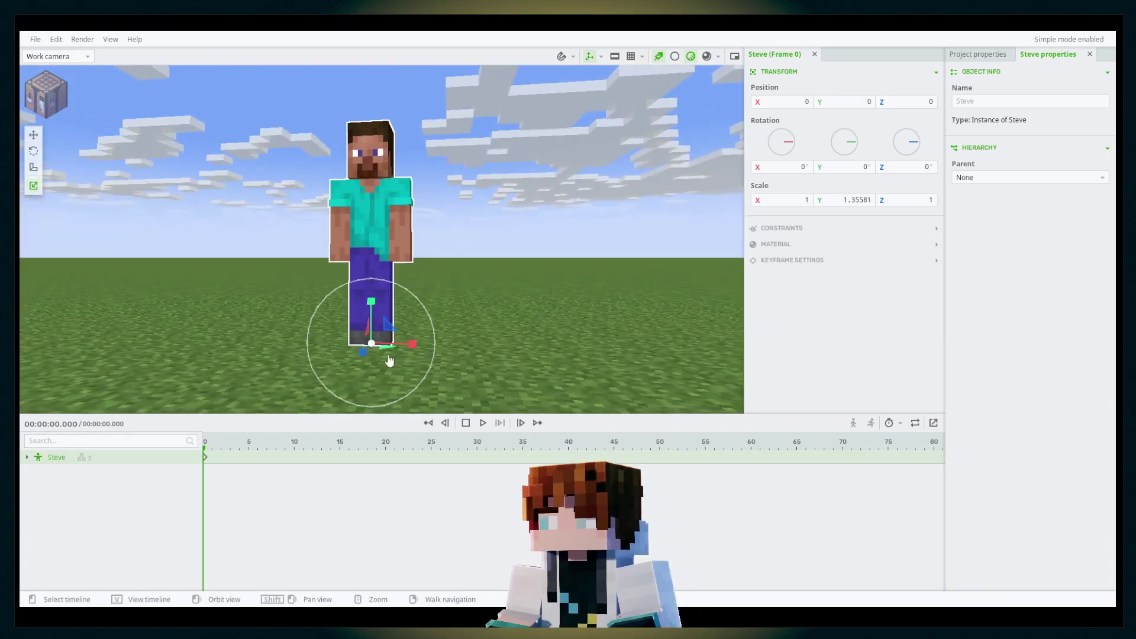
drag(410, 345, 459, 350)
key(ctrl+z)
key(ctrl+z)
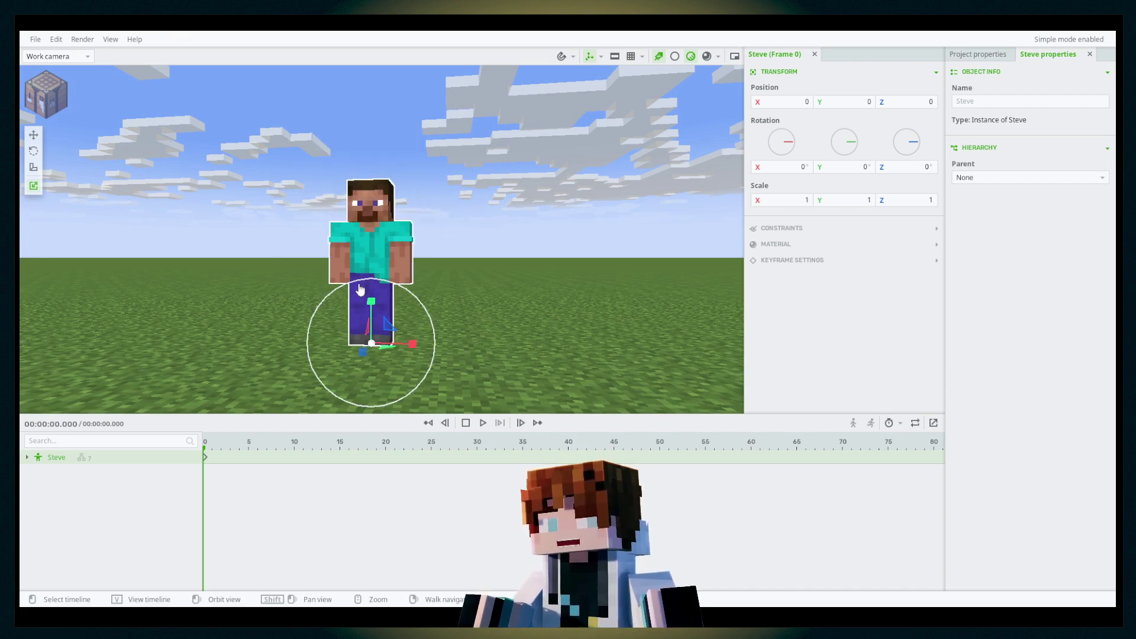
Step: Try scaling Steve uniformly on all three axes to about 3.96, and undo it
drag(426, 316, 563, 182)
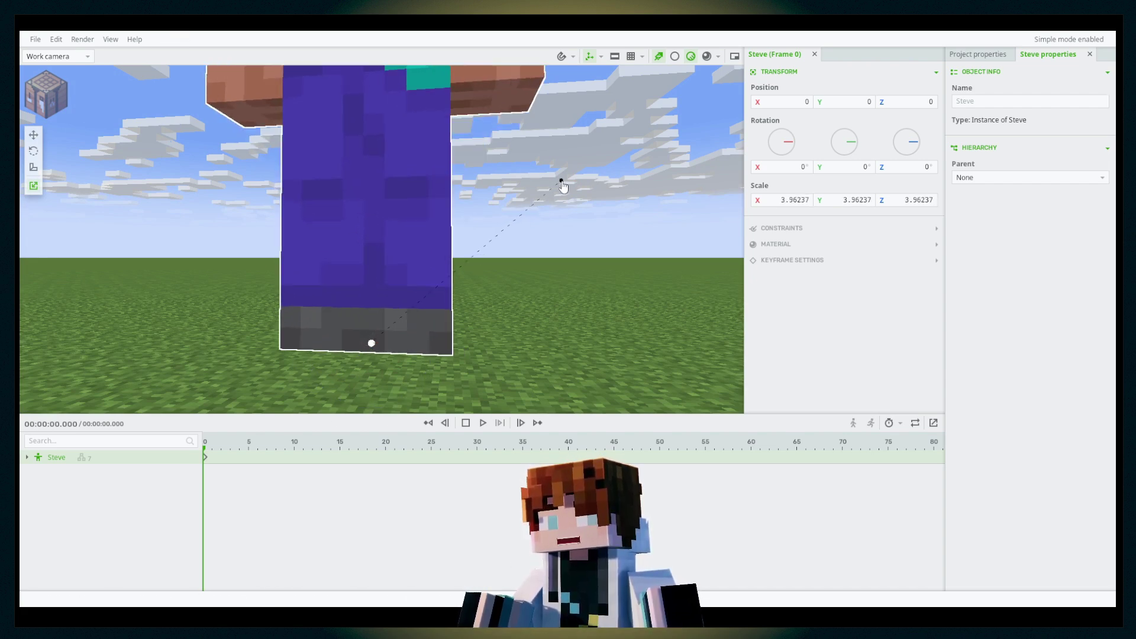
key(ctrl+z)
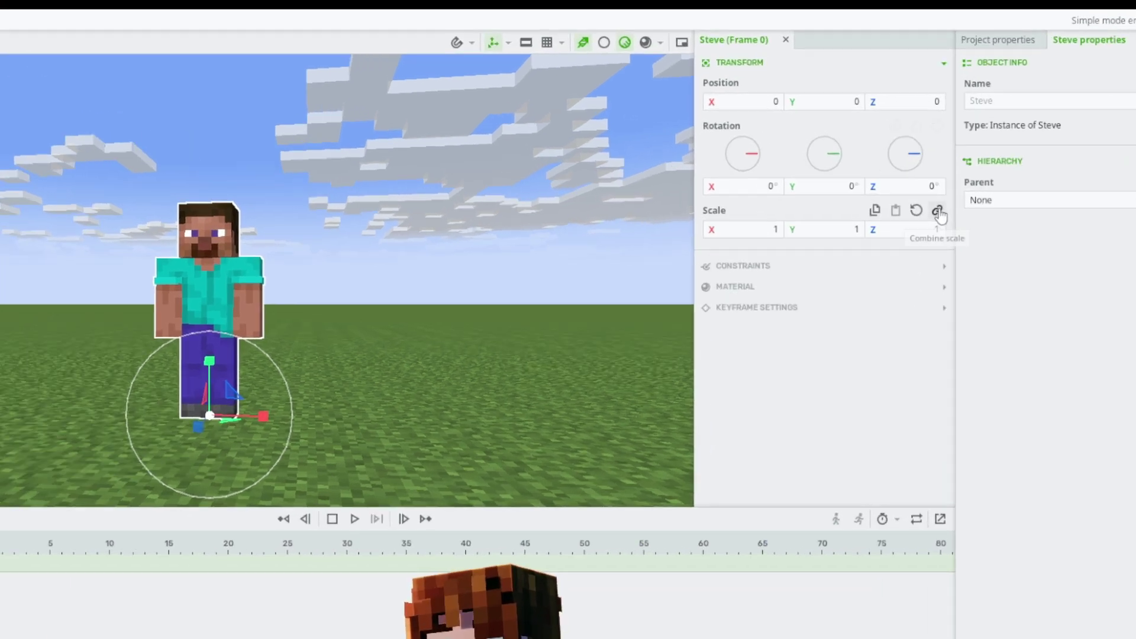
Step: Try combined scale on Steve at about 2.69, undo the scaling and separate the scale axes again
click(933, 186)
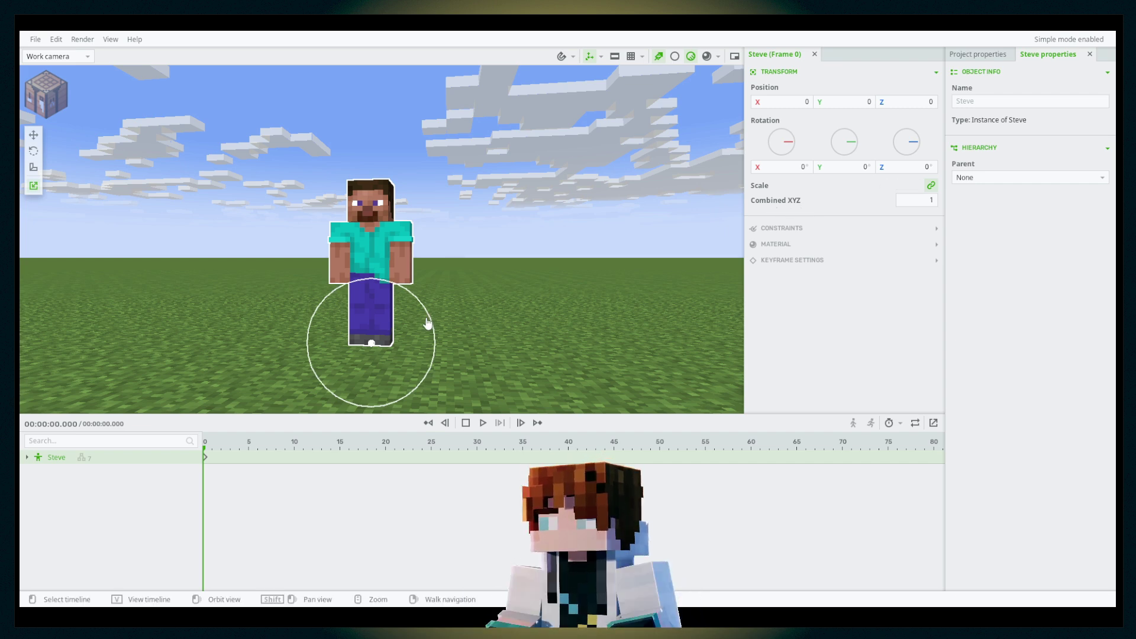
drag(428, 316, 513, 246)
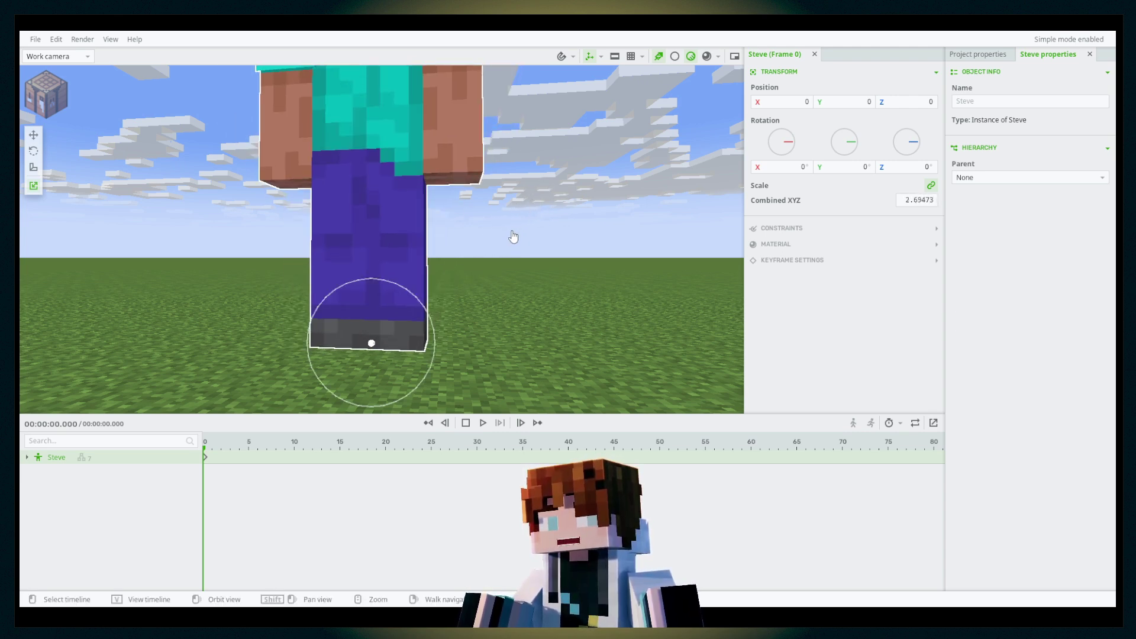
key(ctrl+z)
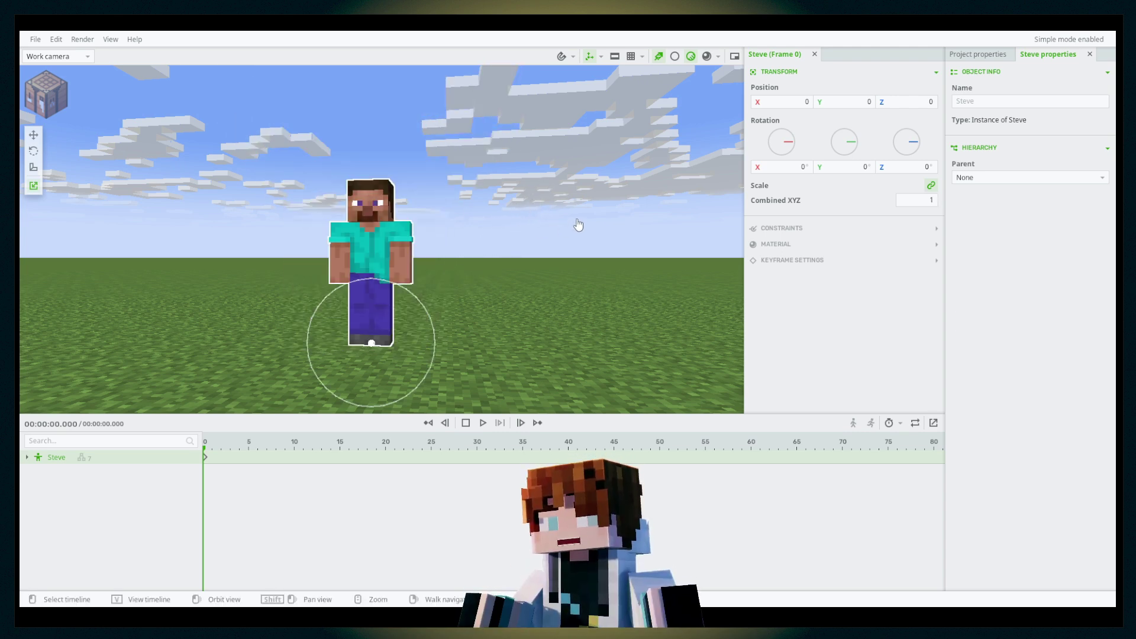
mouse_move(885, 191)
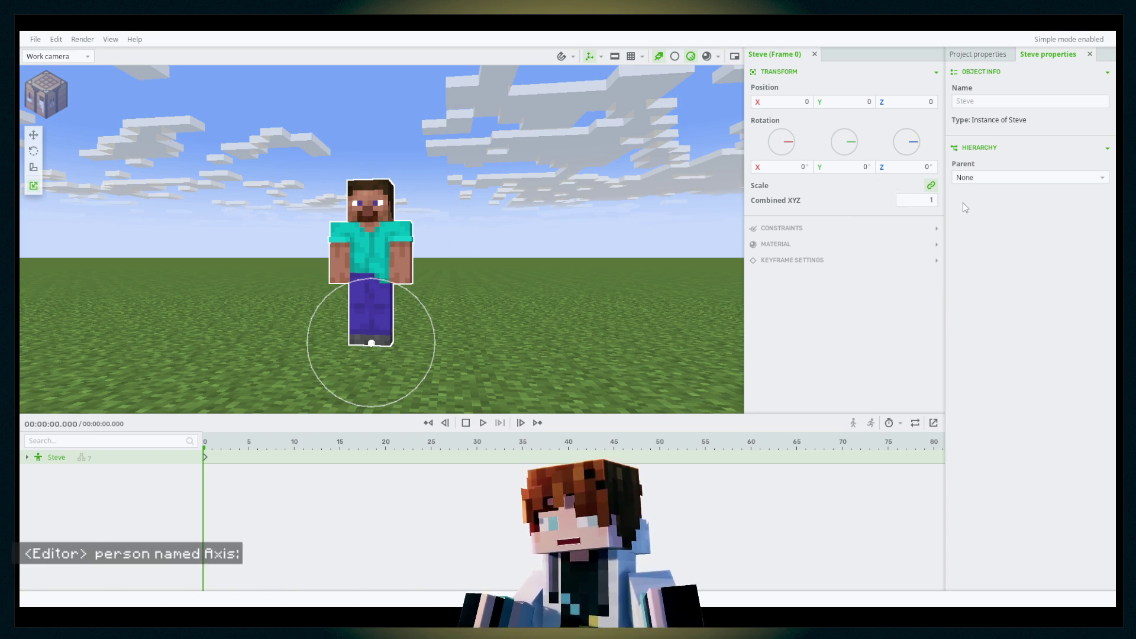
click(931, 186)
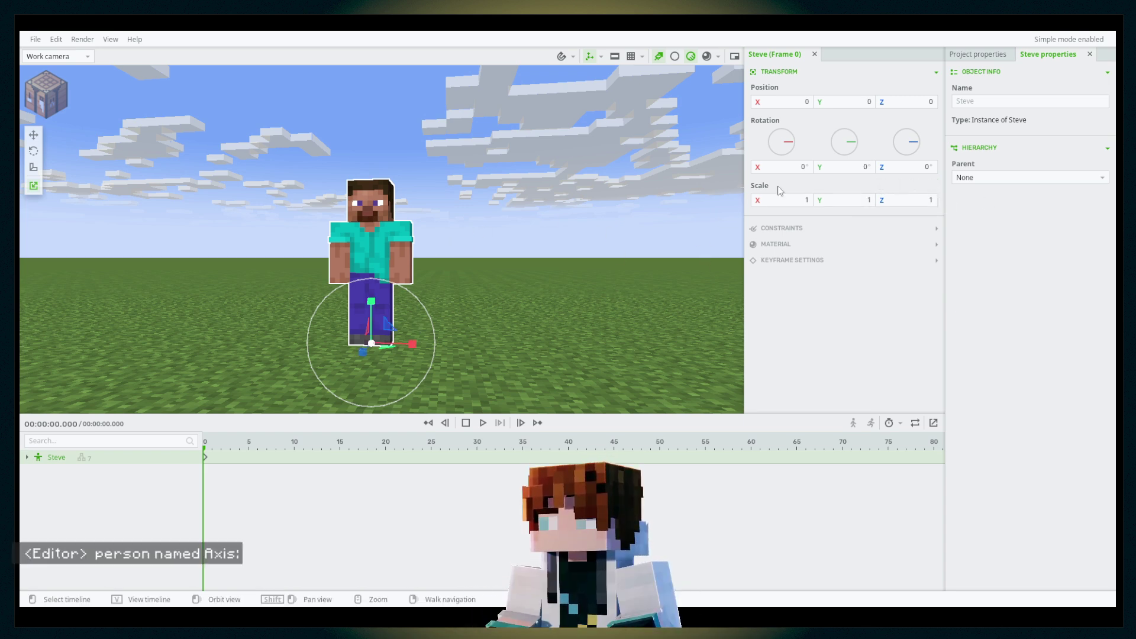
Step: Try scaling Steve separately along Y and along X, undoing each change
drag(371, 313, 393, 287)
key(ctrl+z)
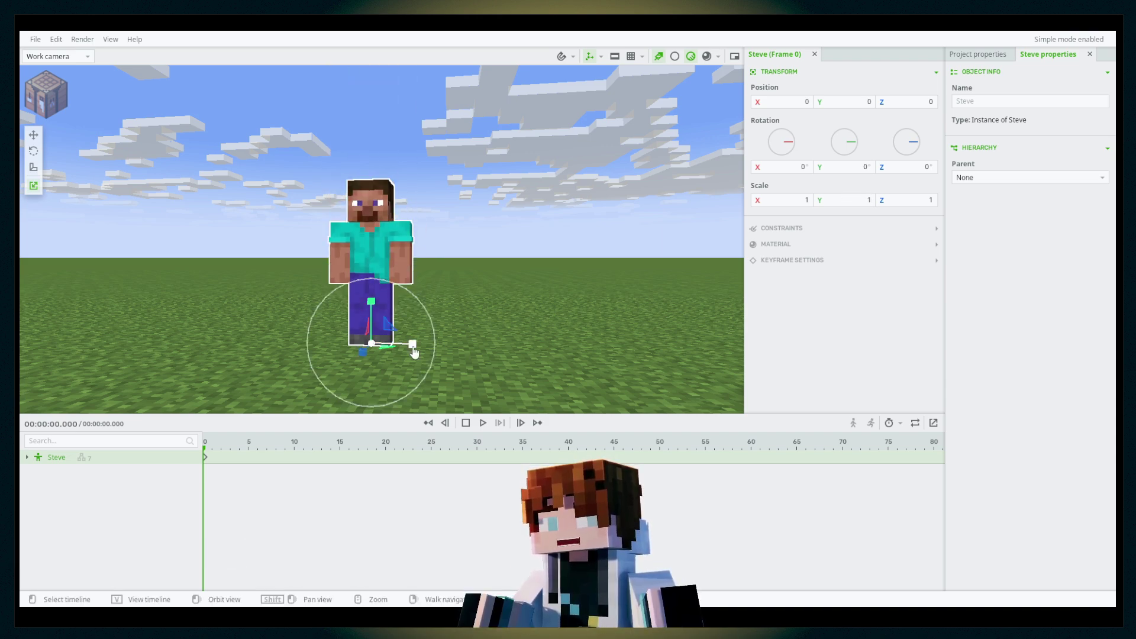
drag(410, 347, 208, 383)
key(ctrl+z)
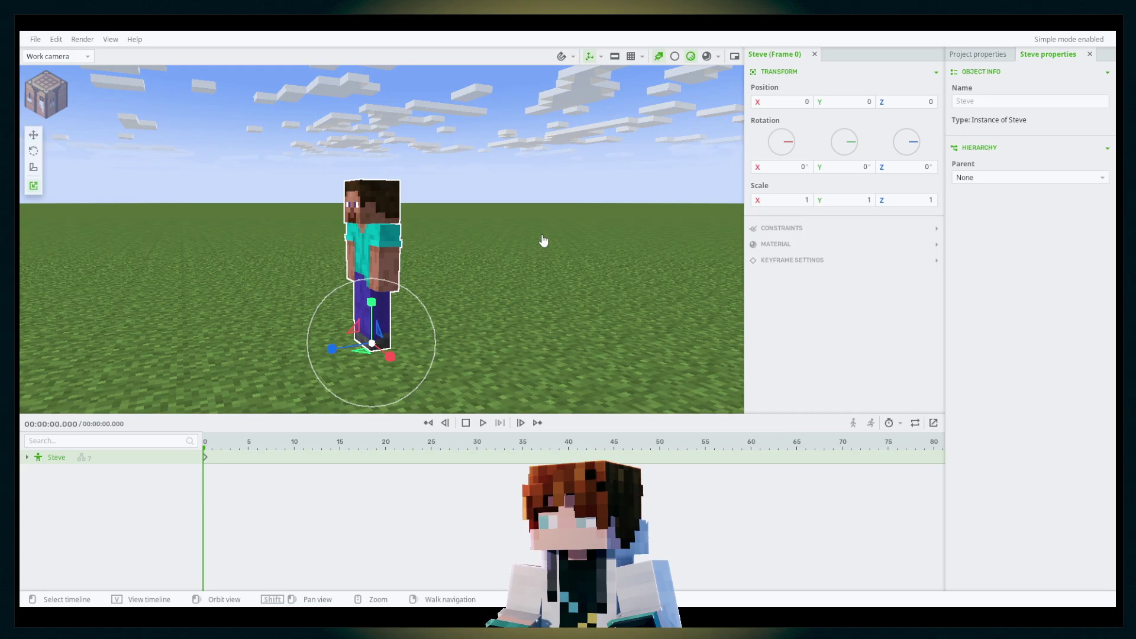
Step: Try scaling Steve from the front to about 2.64 on X and 1.21 on Y
drag(518, 275, 490, 286)
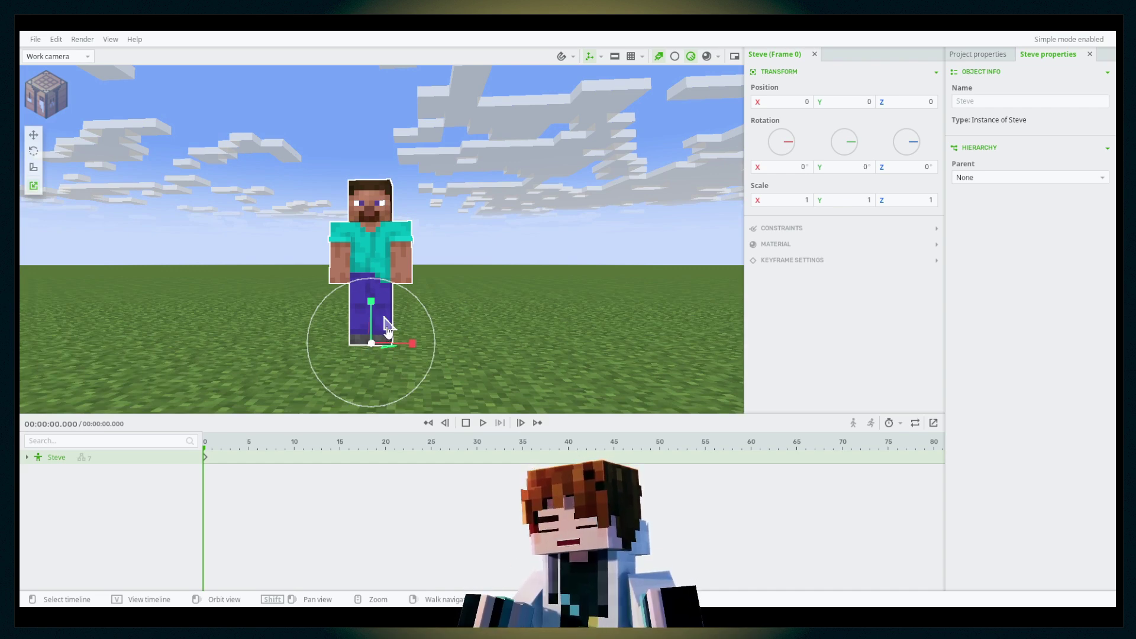
drag(376, 305, 412, 284)
drag(412, 283, 456, 321)
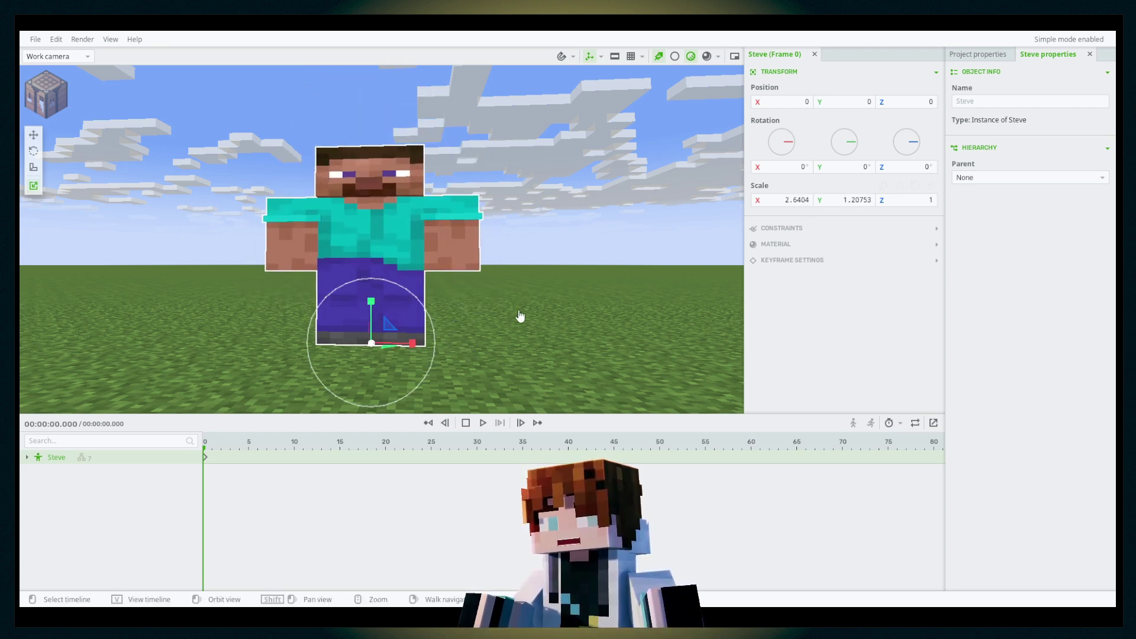
drag(390, 335, 247, 334)
Step: Collapse Steve's list of body parts and deselect the left arm
middle_drag(247, 334, 670, 222)
middle_drag(496, 286, 372, 286)
drag(365, 292, 516, 272)
middle_drag(517, 272, 651, 254)
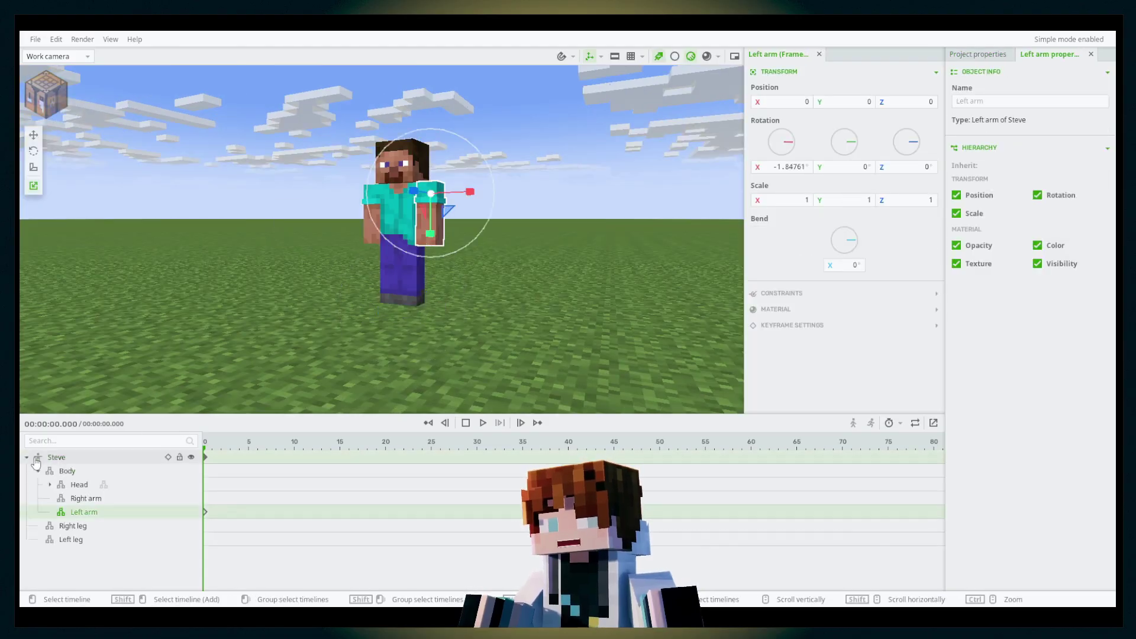
click(27, 457)
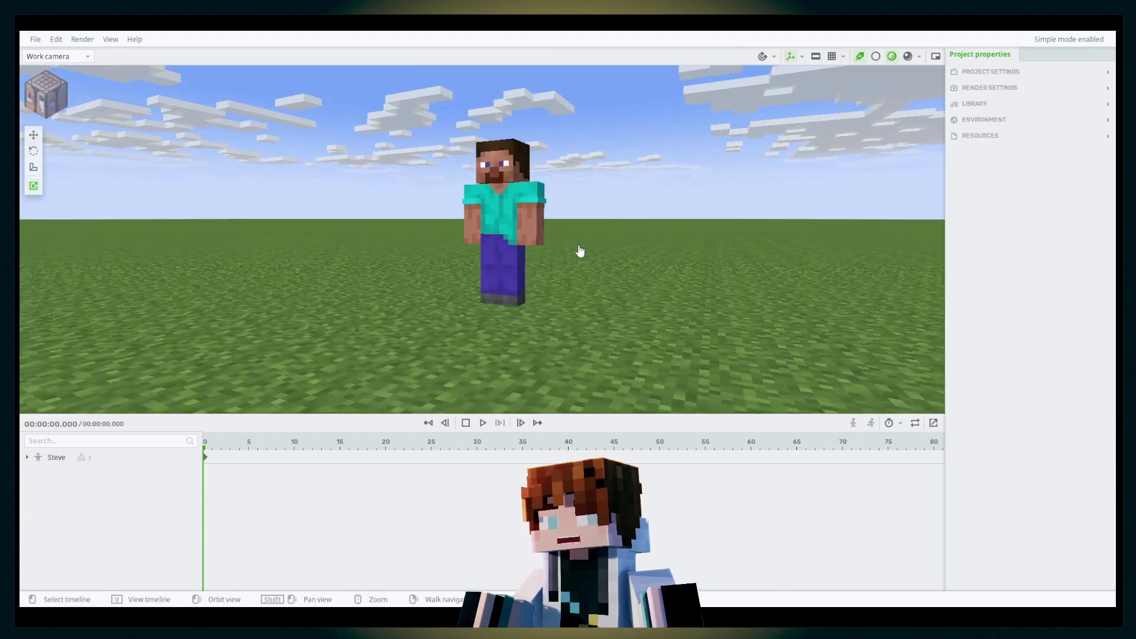
Step: Select Steve's left arm and left leg in turn to examine which bend axes each body part offers
drag(580, 250, 595, 254)
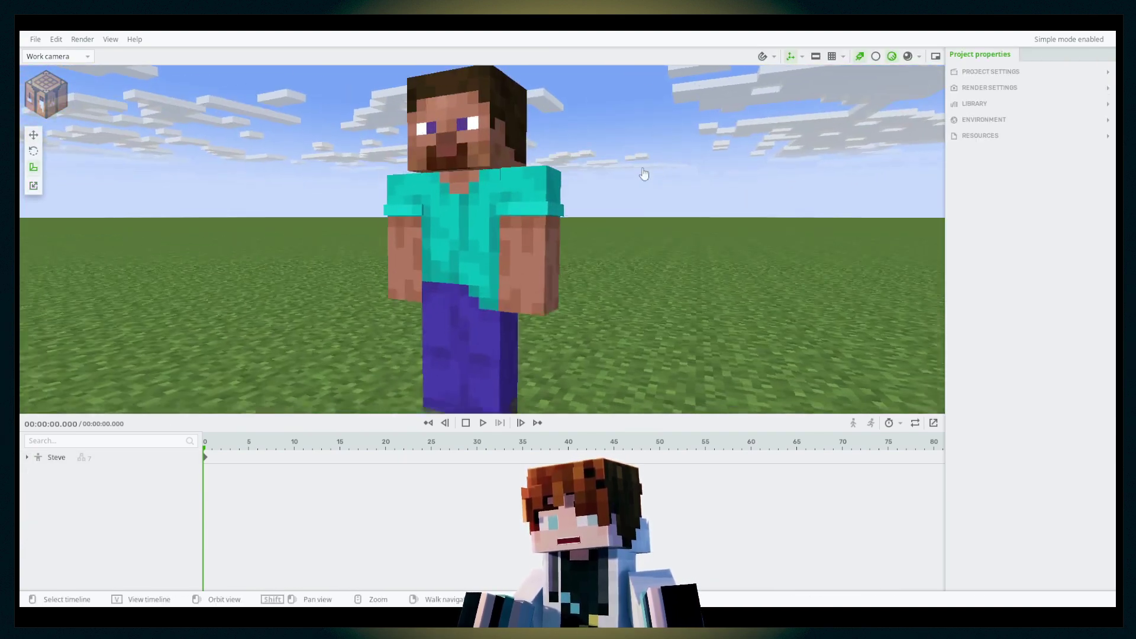
click(434, 278)
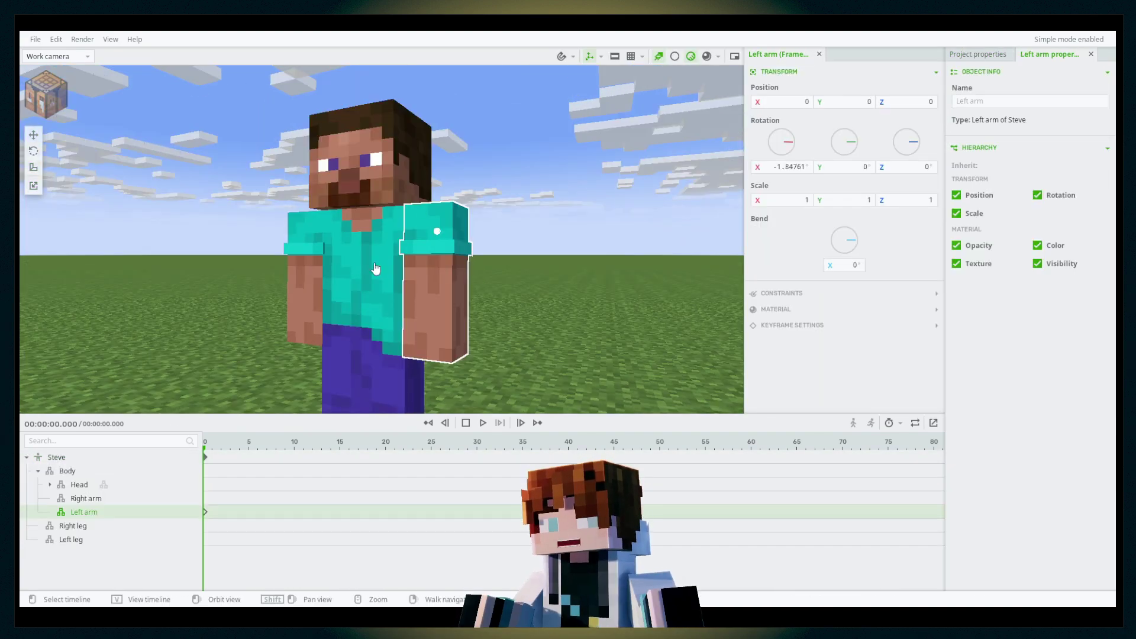
click(361, 272)
right_drag(392, 335, 392, 390)
click(393, 335)
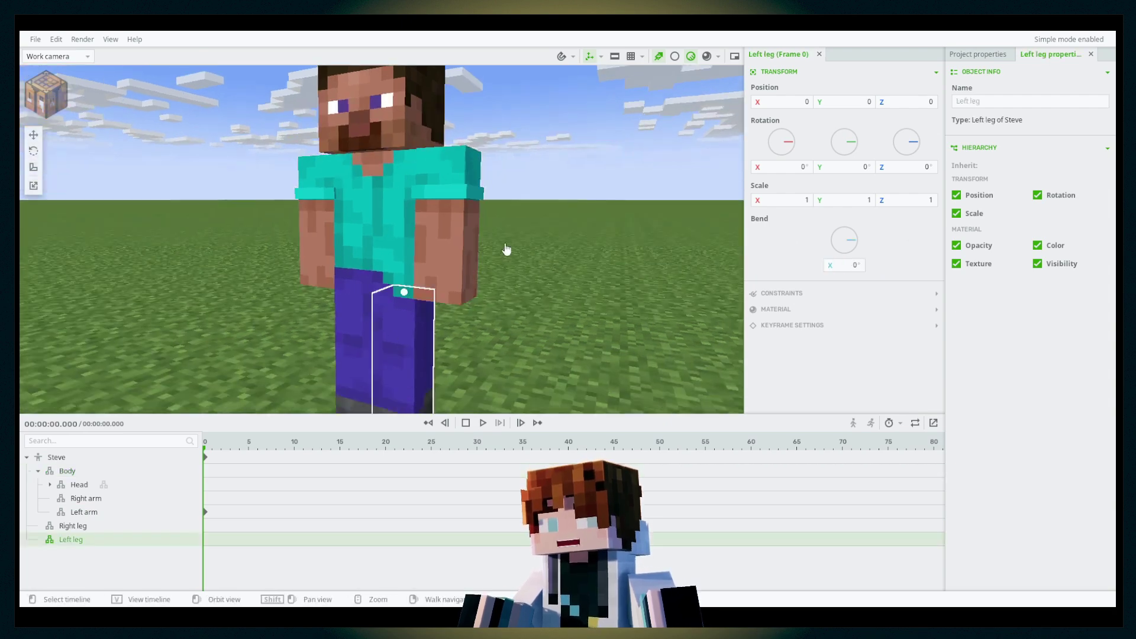
right_drag(478, 287, 478, 335)
right_drag(458, 273, 508, 143)
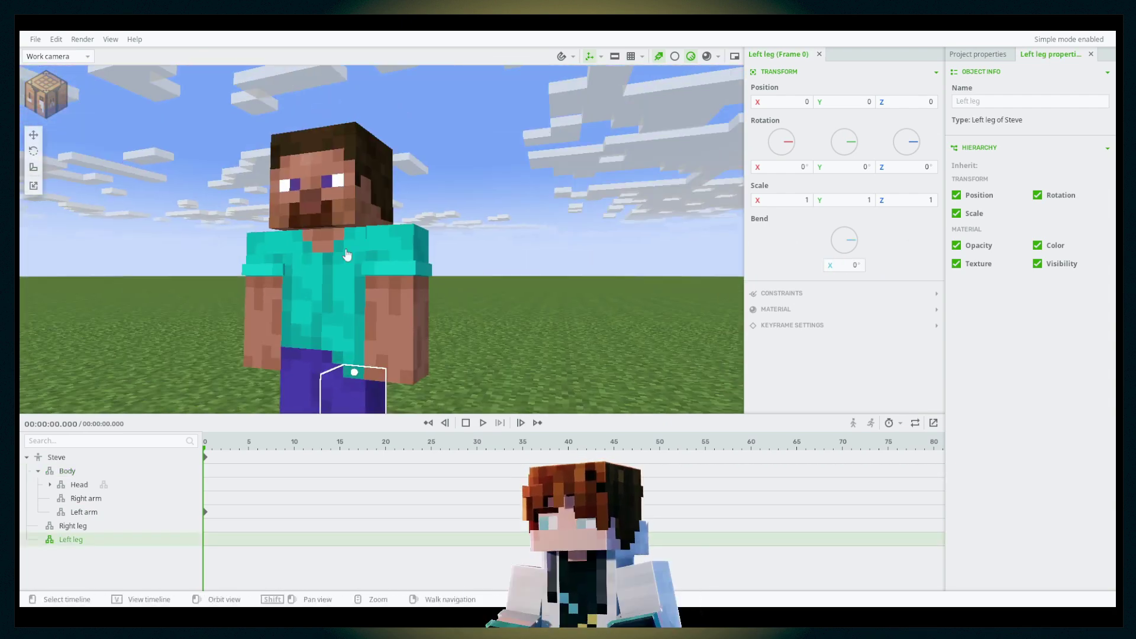
Step: Activate the Bend tool on Steve's body, undo a first trial bend and bend it about 40° on Y
click(340, 297)
key(b)
right_drag(439, 269, 498, 238)
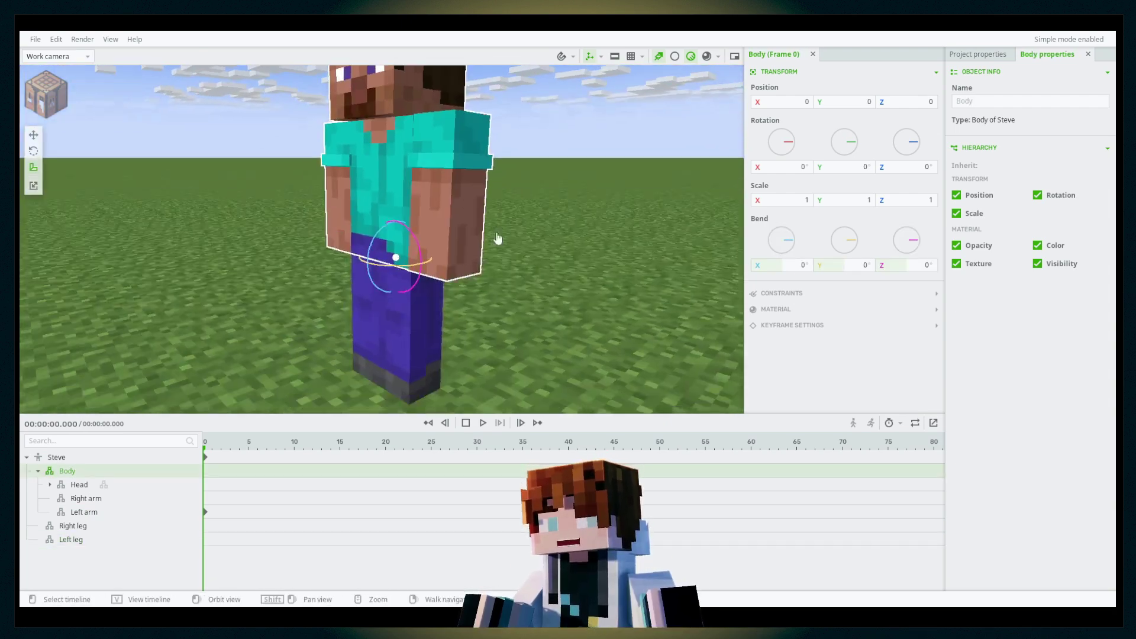
drag(380, 240, 426, 265)
key(ctrl+z)
key(ctrl+z)
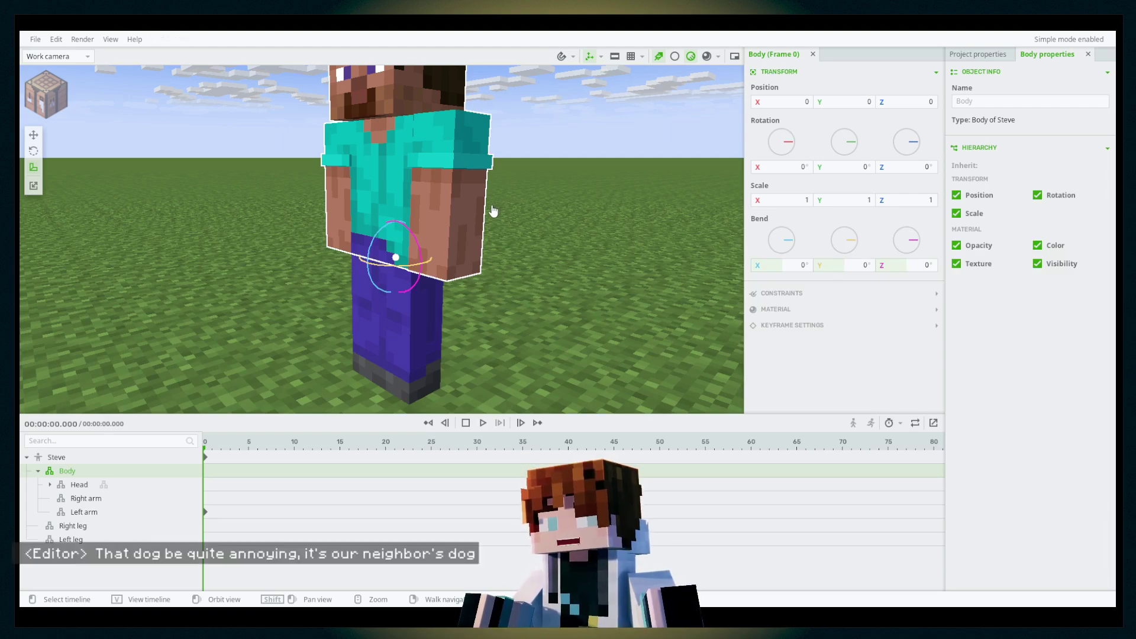
scroll(489, 247, down, 5)
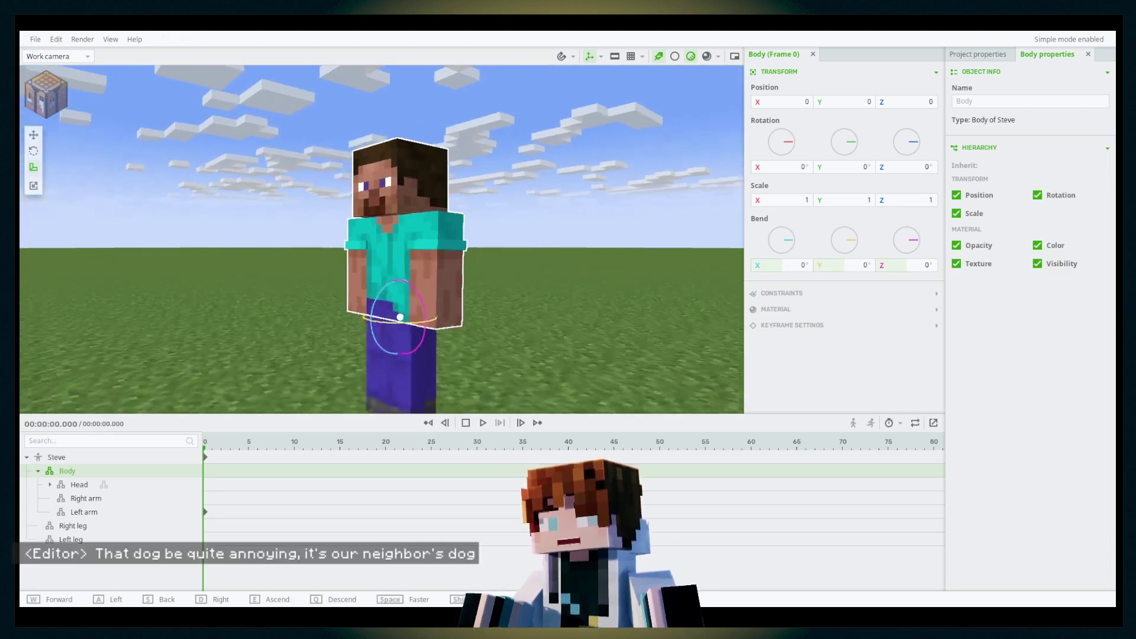
middle_drag(413, 259, 378, 255)
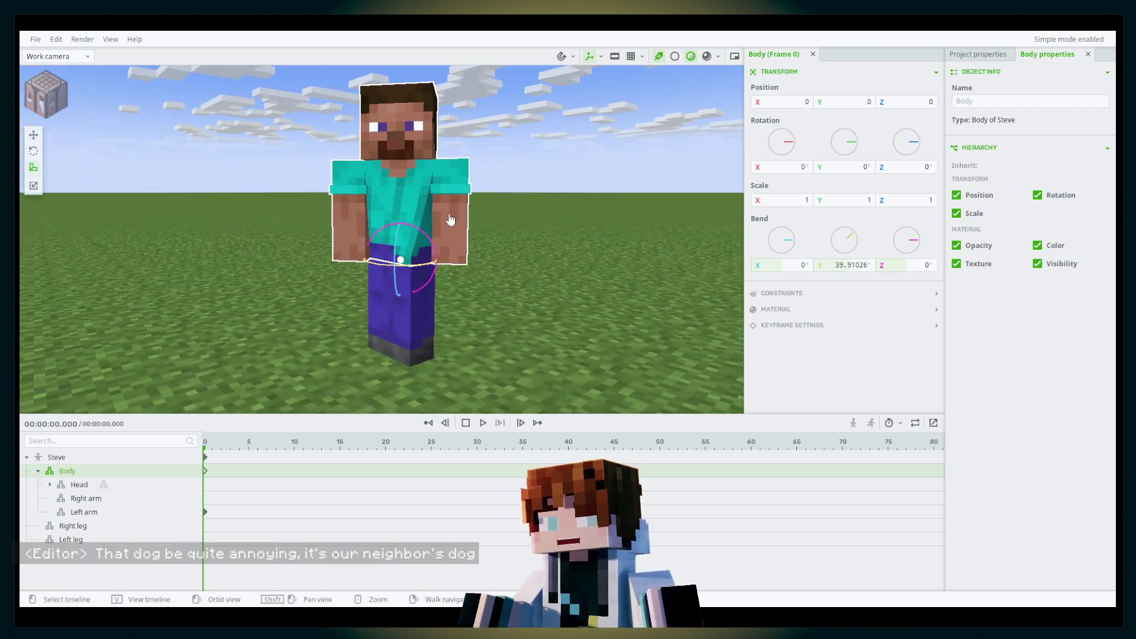
Step: Bend Steve's left arm about 38° and his right arm about 60° on X
click(459, 188)
middle_drag(459, 188, 482, 181)
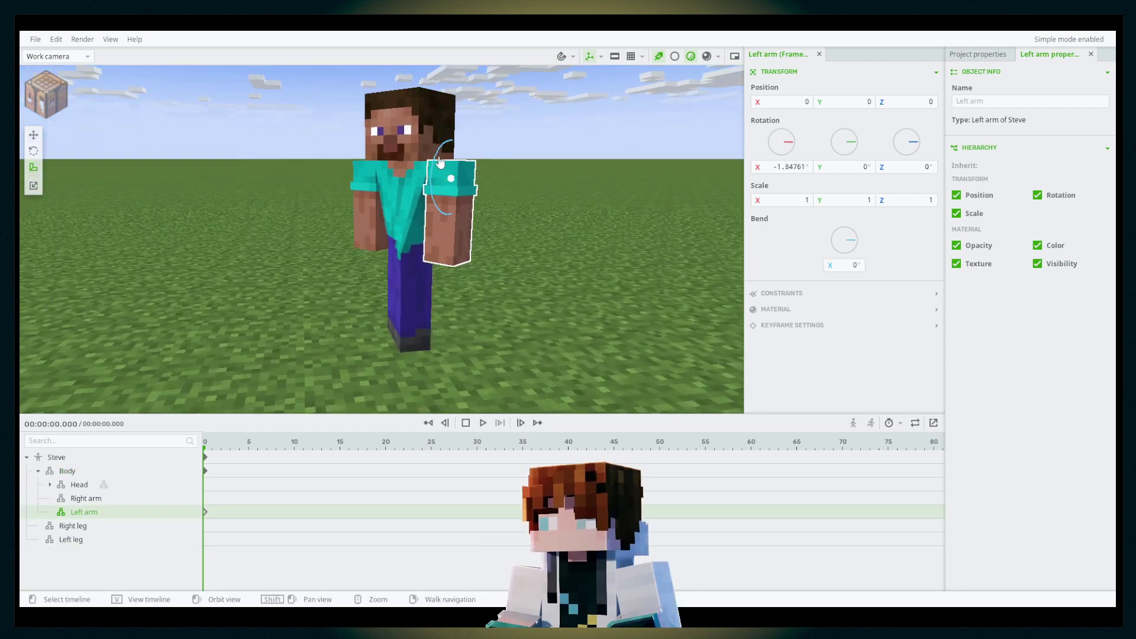
click(371, 195)
drag(374, 175, 405, 188)
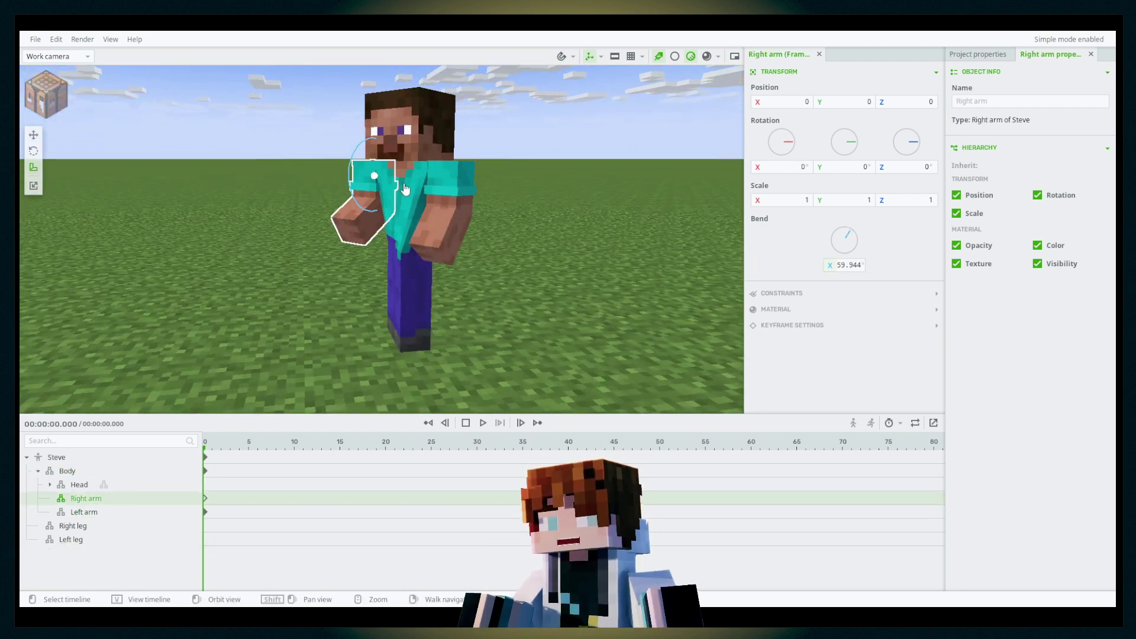
Step: Bend both of Steve's legs backwards at the knees, the right one about 91° on X
click(421, 290)
drag(400, 233, 320, 256)
click(404, 254)
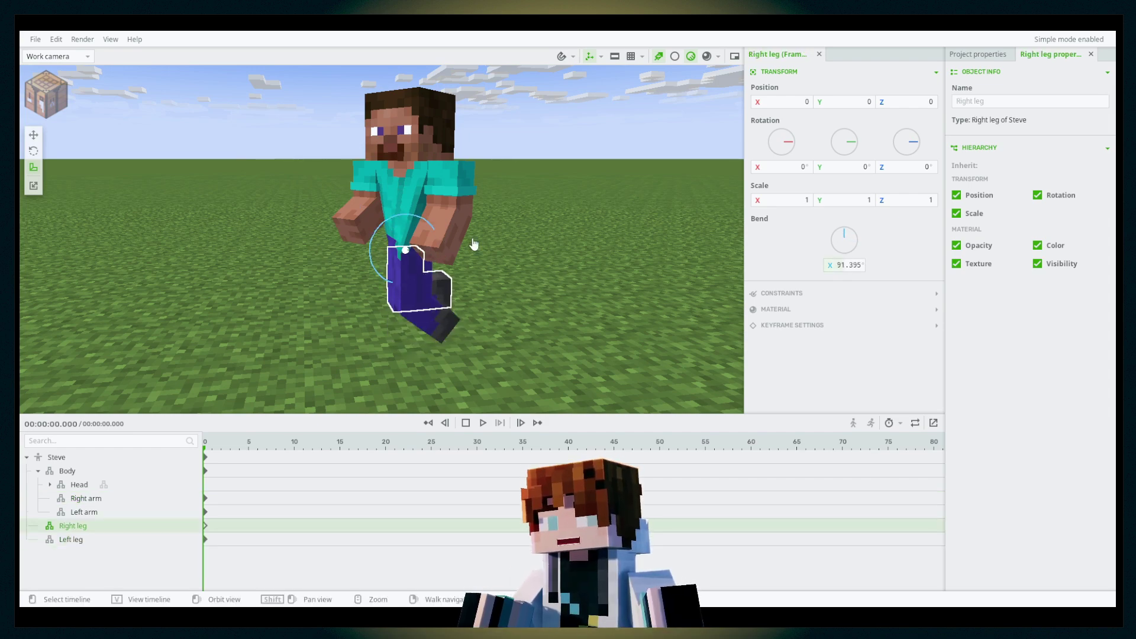
drag(588, 238, 734, 207)
scroll(530, 296, up, 6)
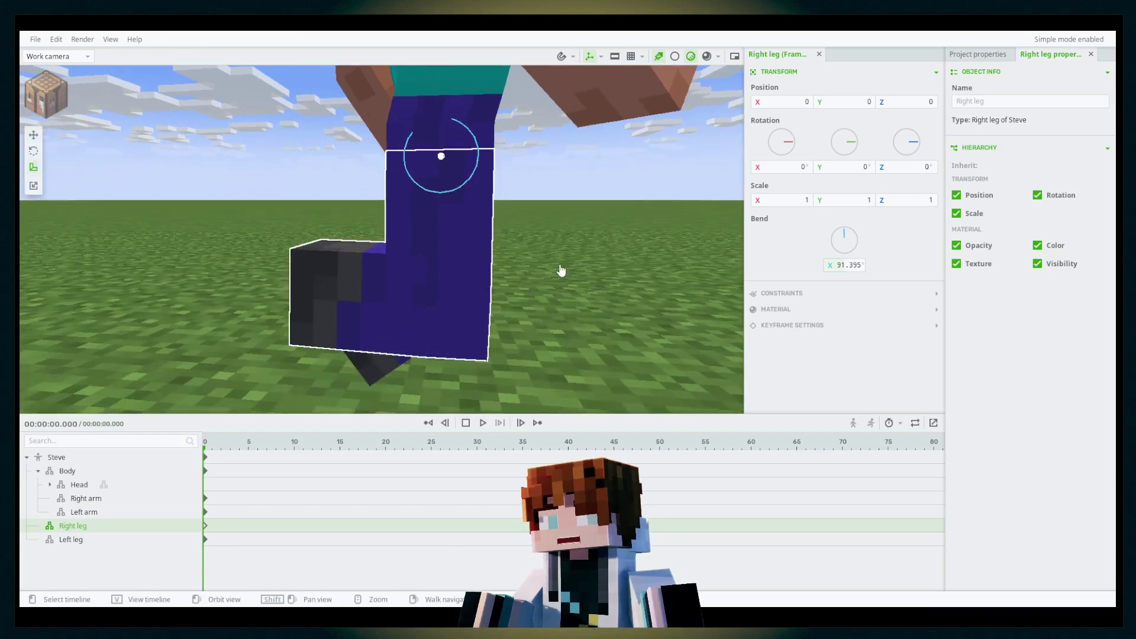
scroll(561, 270, down, 6)
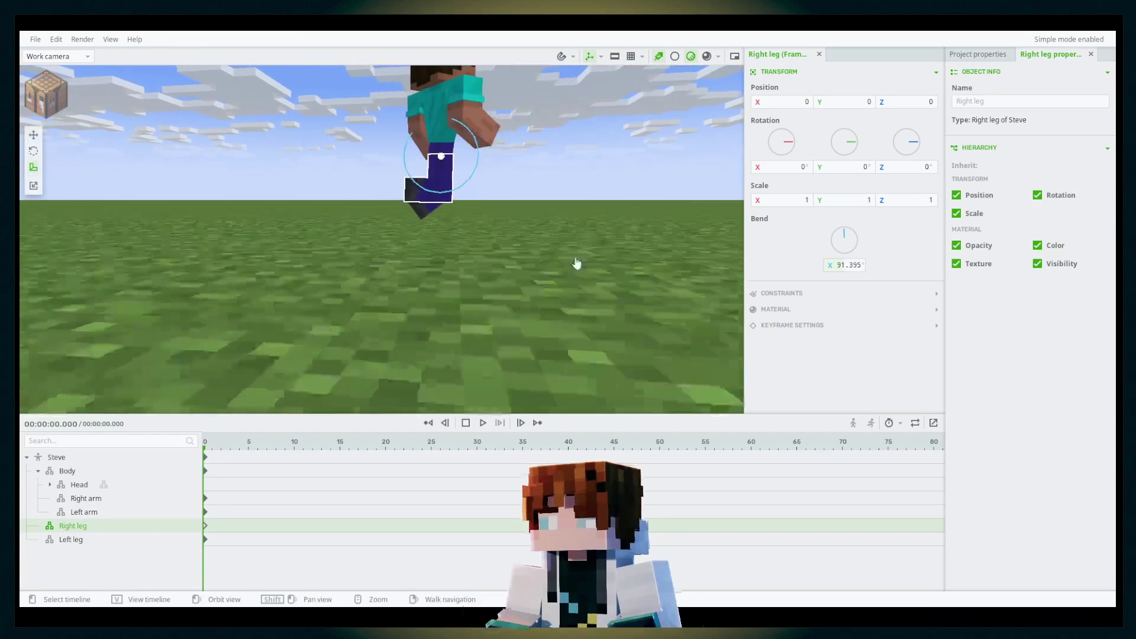
drag(576, 264, 580, 253)
right_drag(579, 254, 584, 250)
Step: Undo all the bends on Steve's legs, arms and body
key(ctrl+z)
key(ctrl+z)
key(ctrl+z)
key(ctrl+z)
key(ctrl+z)
key(ctrl+z)
key(ctrl+z)
key(ctrl+z)
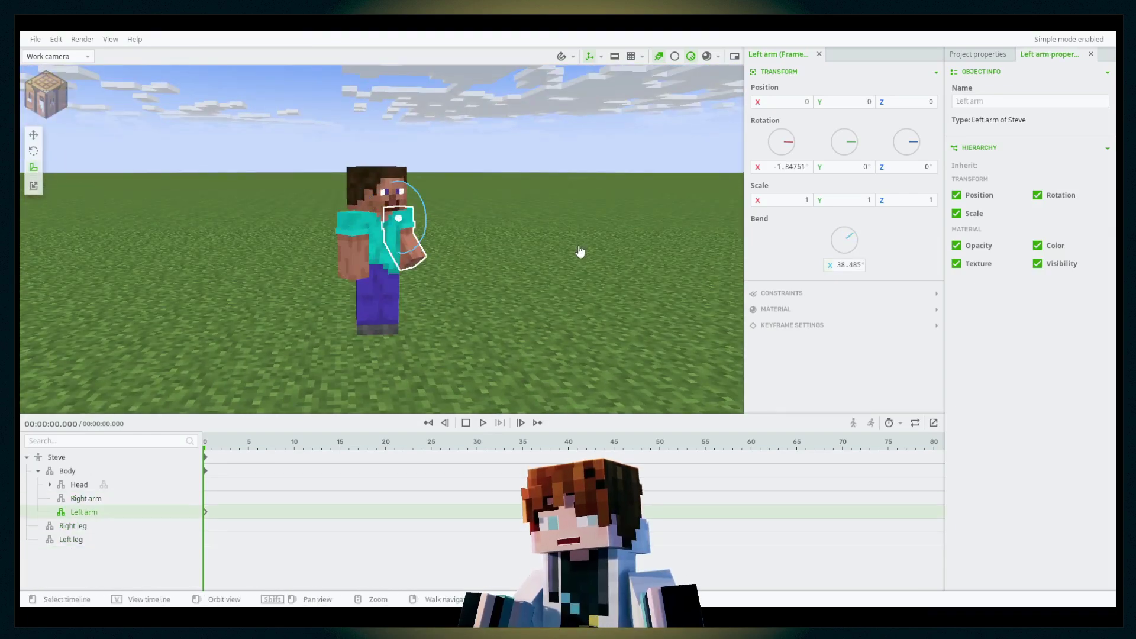
drag(414, 165, 444, 160)
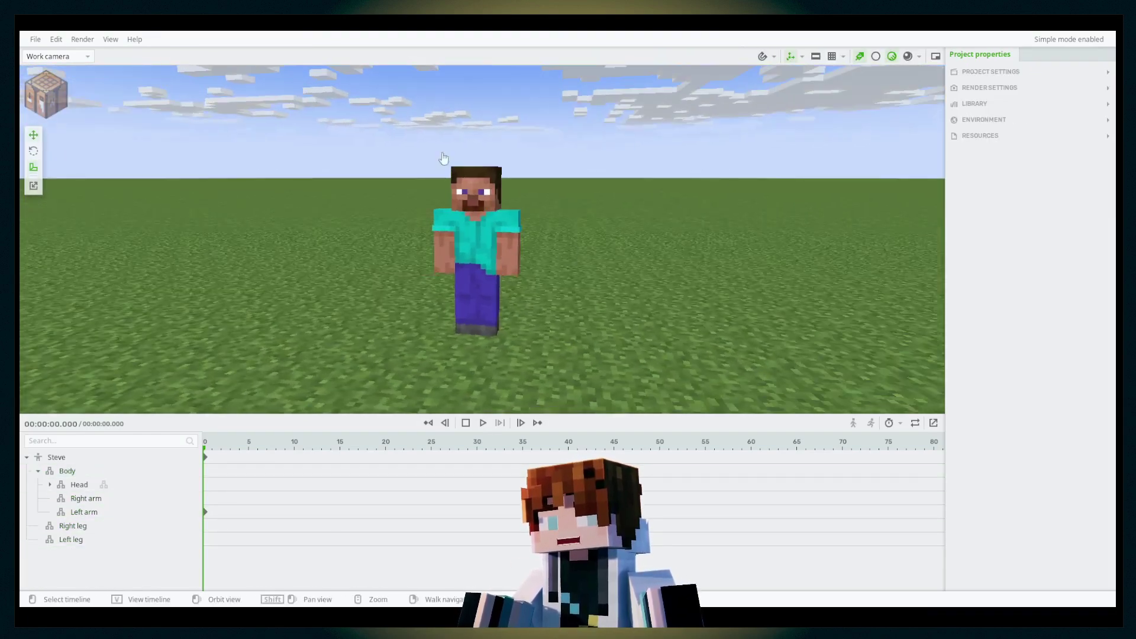
Step: Enable Separate tool modes in the preferences and close them
click(57, 40)
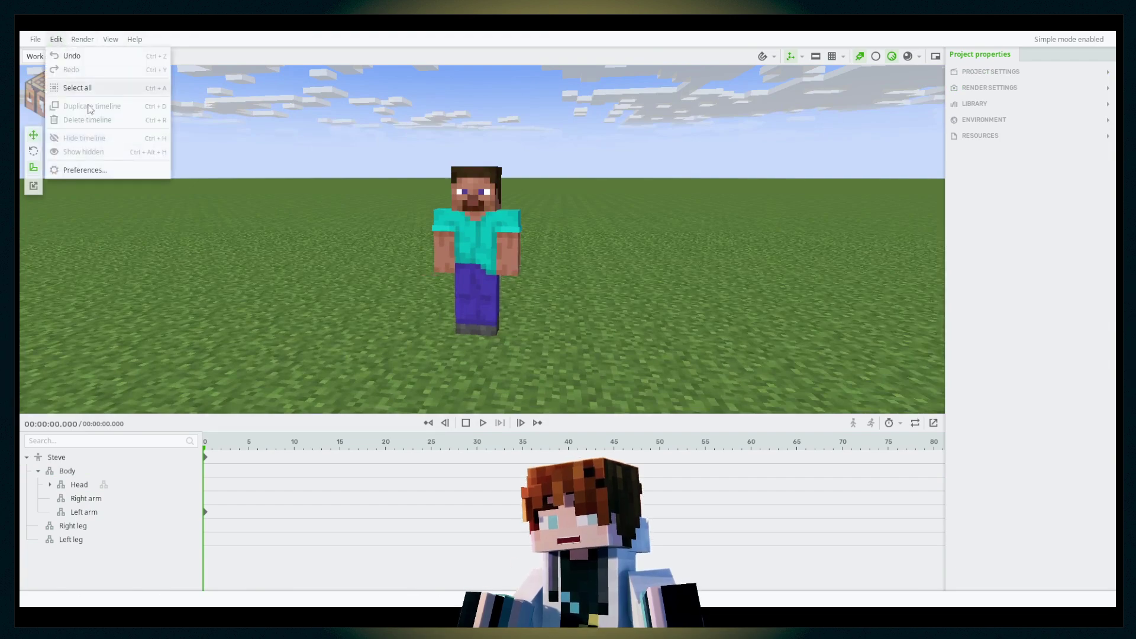
click(83, 170)
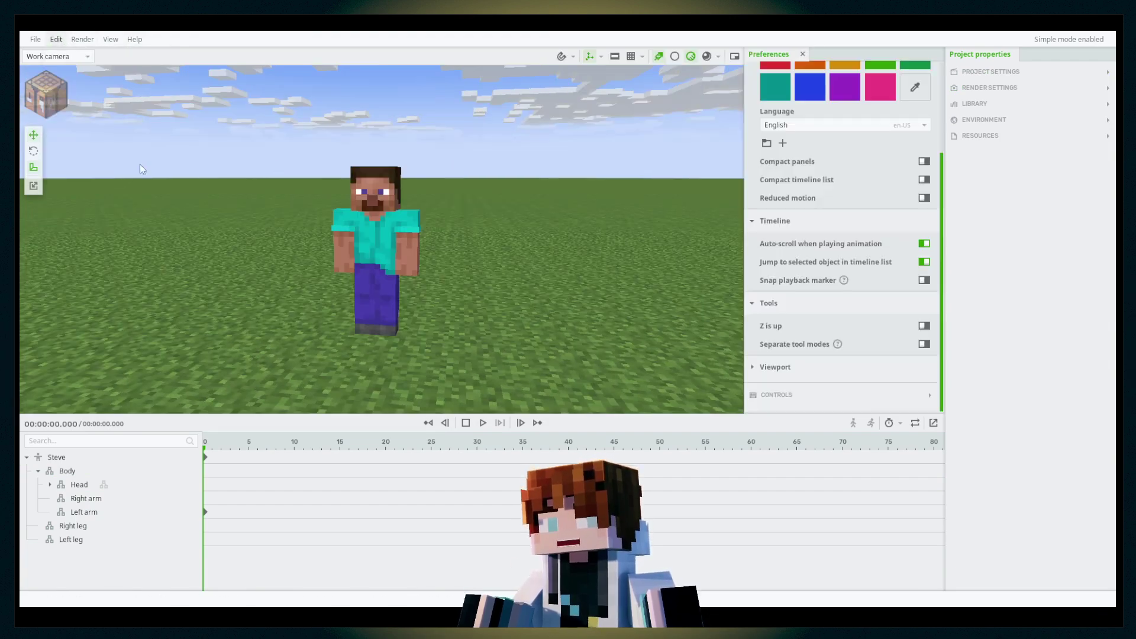
click(924, 345)
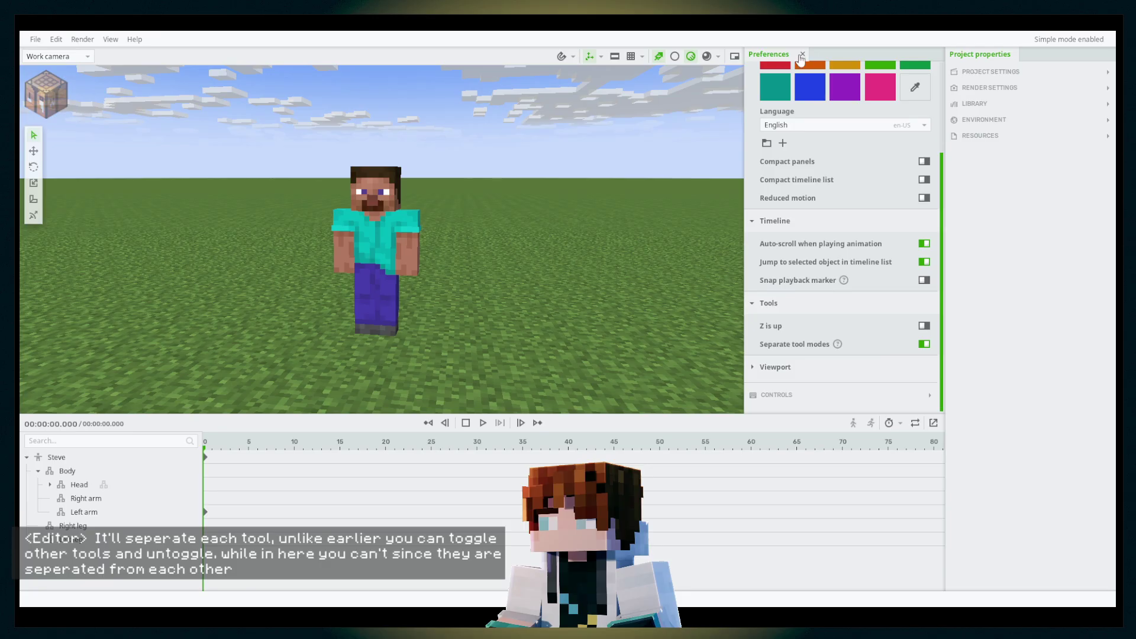
click(800, 56)
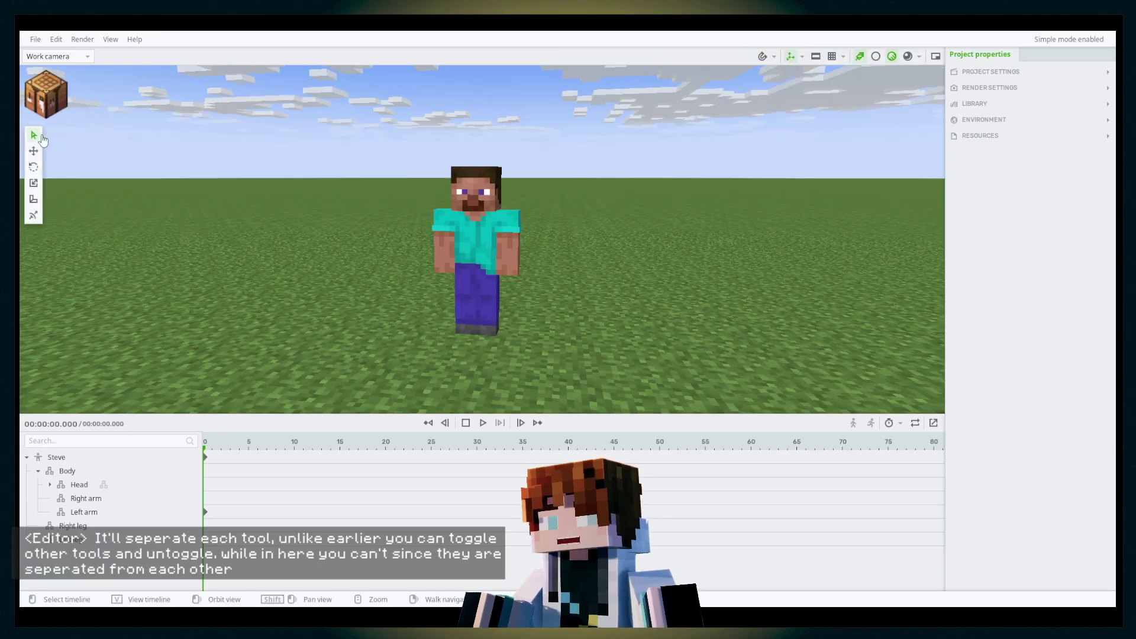
Step: Create a wide Human character with the Alex variant and place it on the grass behind Steve
click(482, 203)
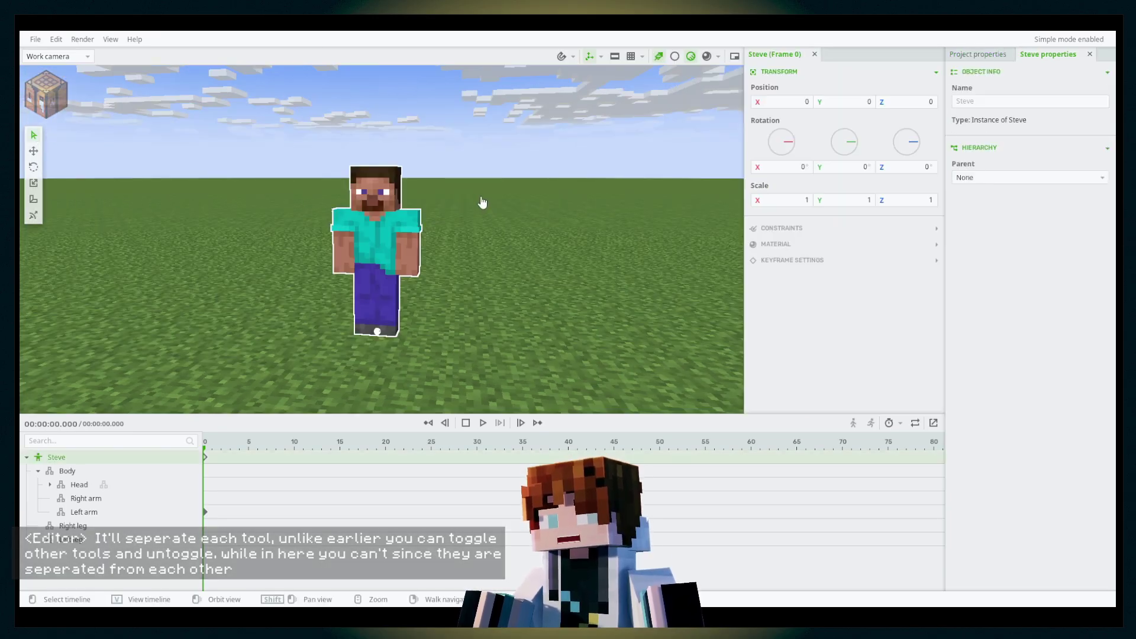
click(46, 92)
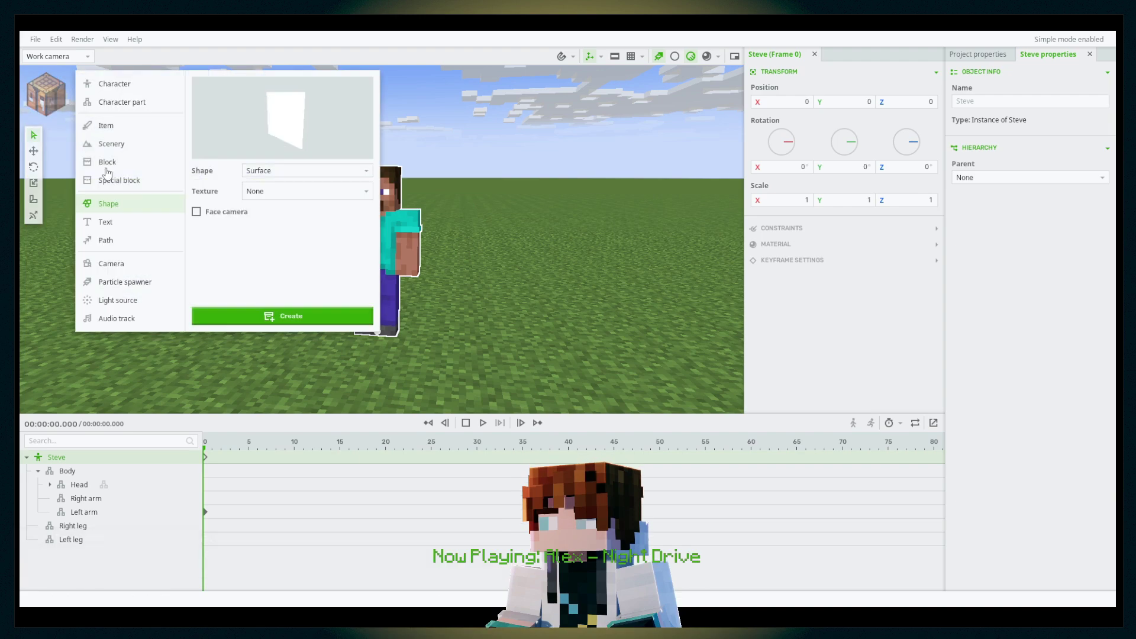
click(114, 83)
click(307, 316)
click(274, 340)
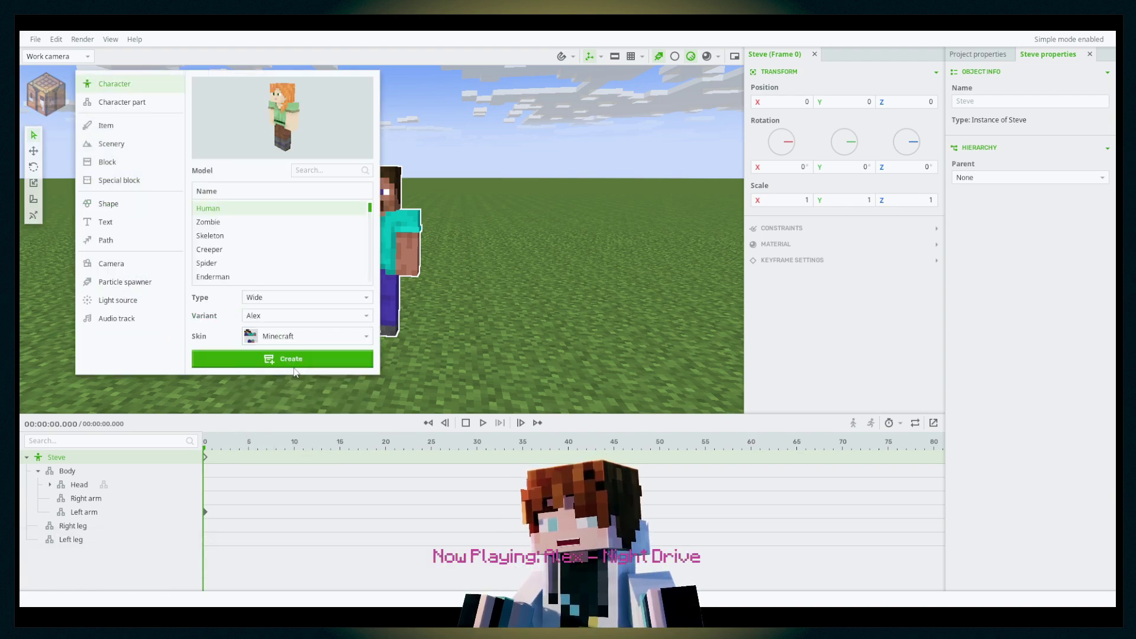
click(293, 364)
click(545, 263)
click(216, 231)
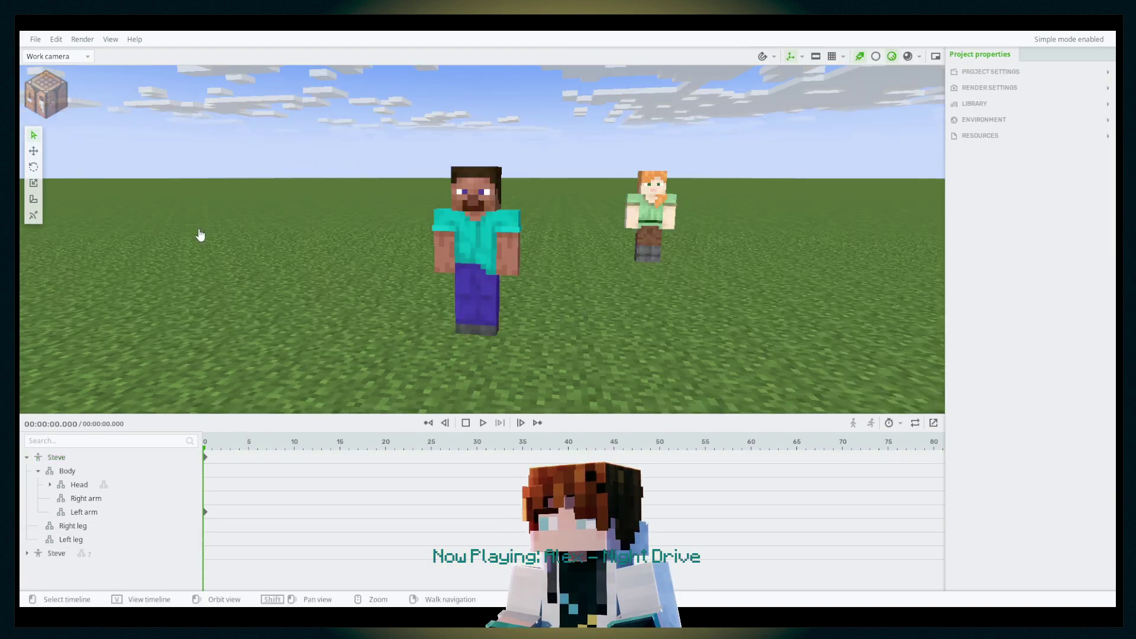
Step: Select the Alex character's body, try moving it with the Move tool and undo the move
click(473, 231)
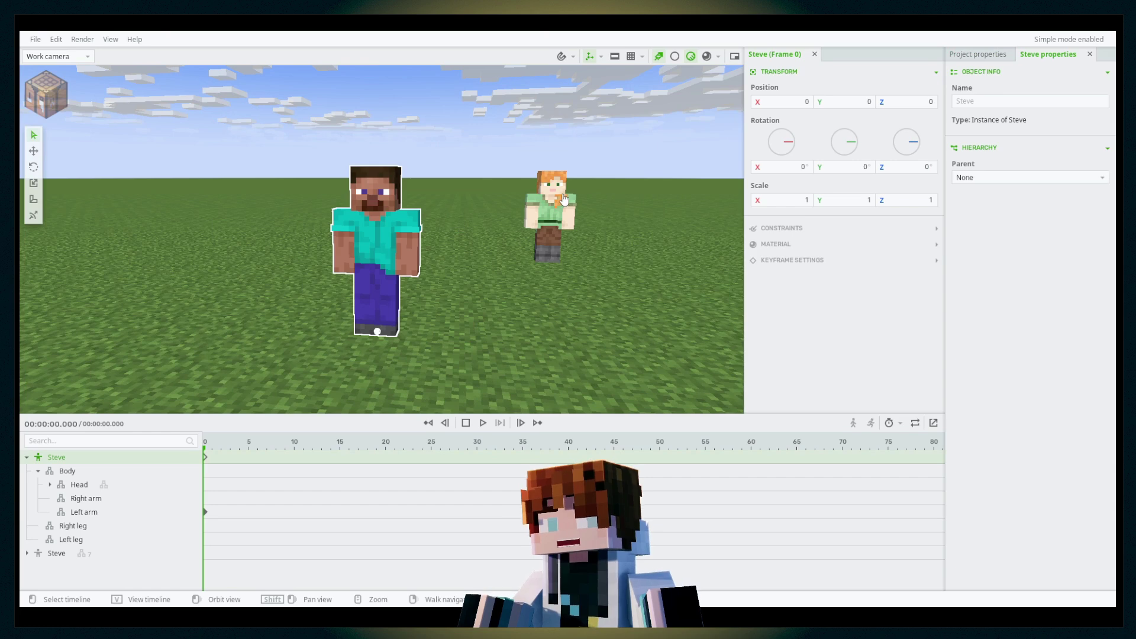
click(559, 201)
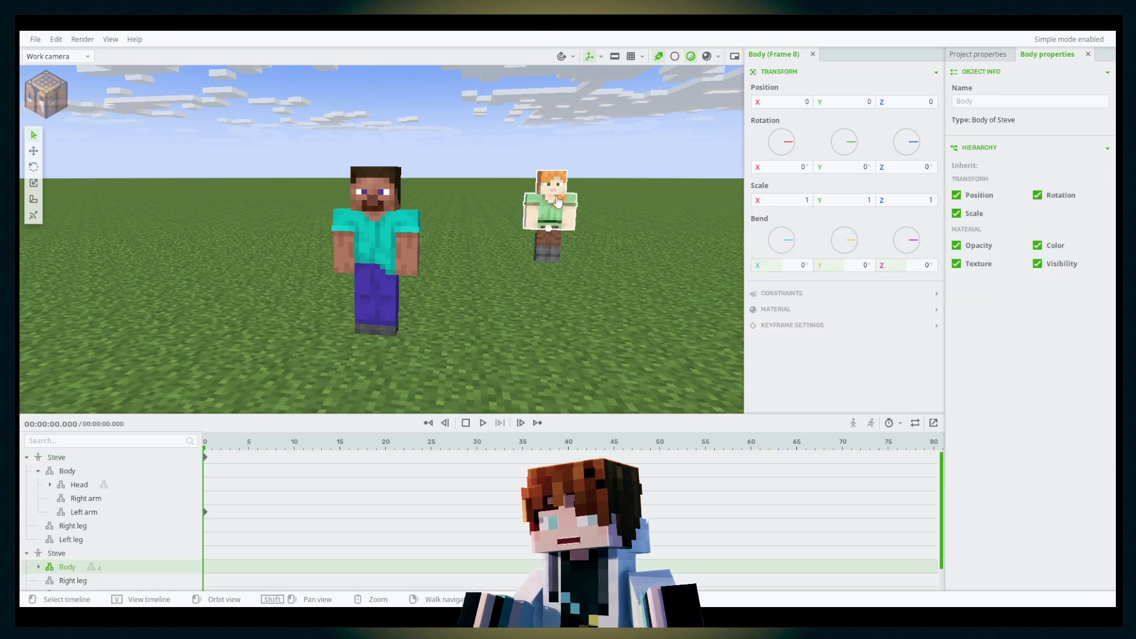
click(35, 152)
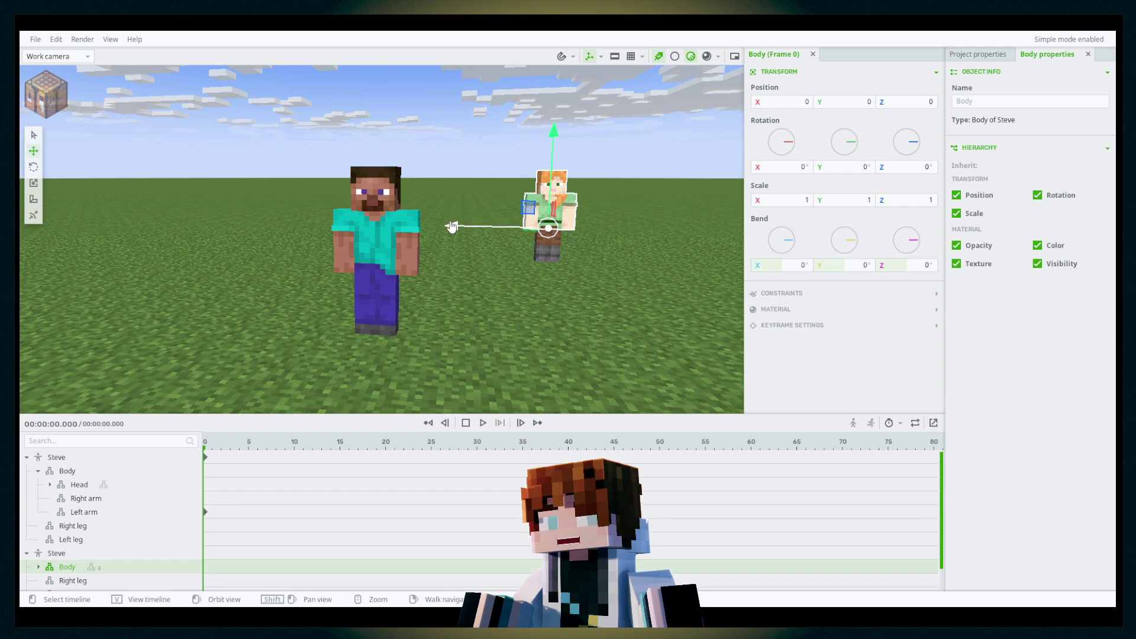
mouse_move(521, 213)
mouse_down()
mouse_move(523, 186)
mouse_move(510, 199)
mouse_up()
key(ctrl+z)
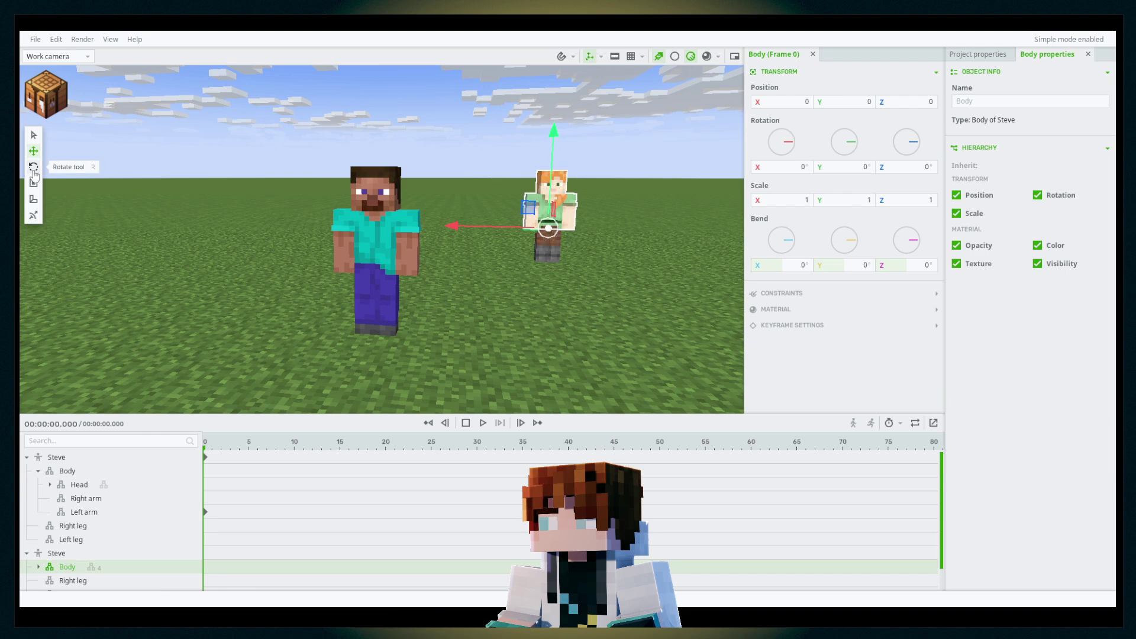
Step: Switch to the Rotate tool and practise resetting the work camera and bringing the view to Alex's selected body
key(e)
middle_drag(590, 197, 412, 237)
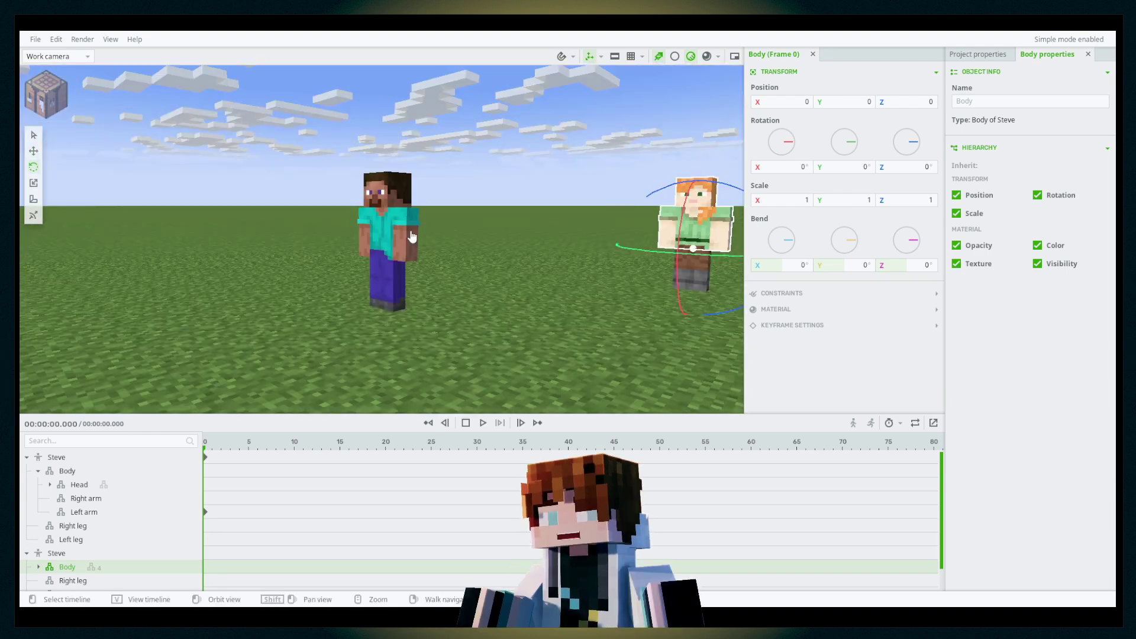
mouse_move(461, 225)
right_down()
mouse_move(485, 228)
mouse_move(450, 228)
mouse_move(474, 221)
right_up()
key(d)
key(r)
key(v)
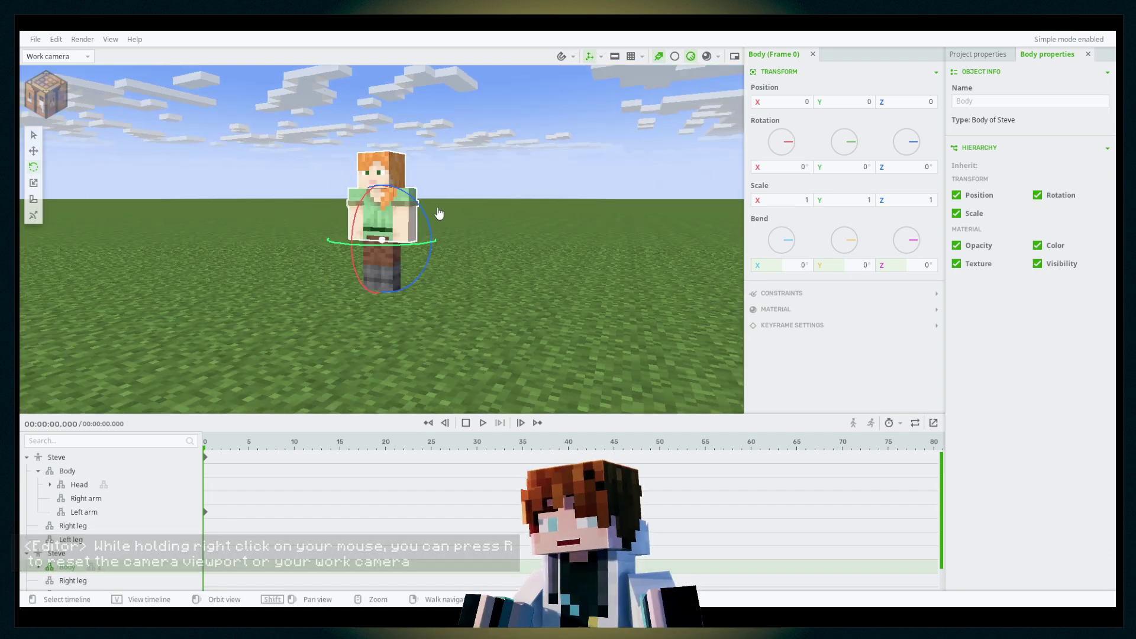
key(r)
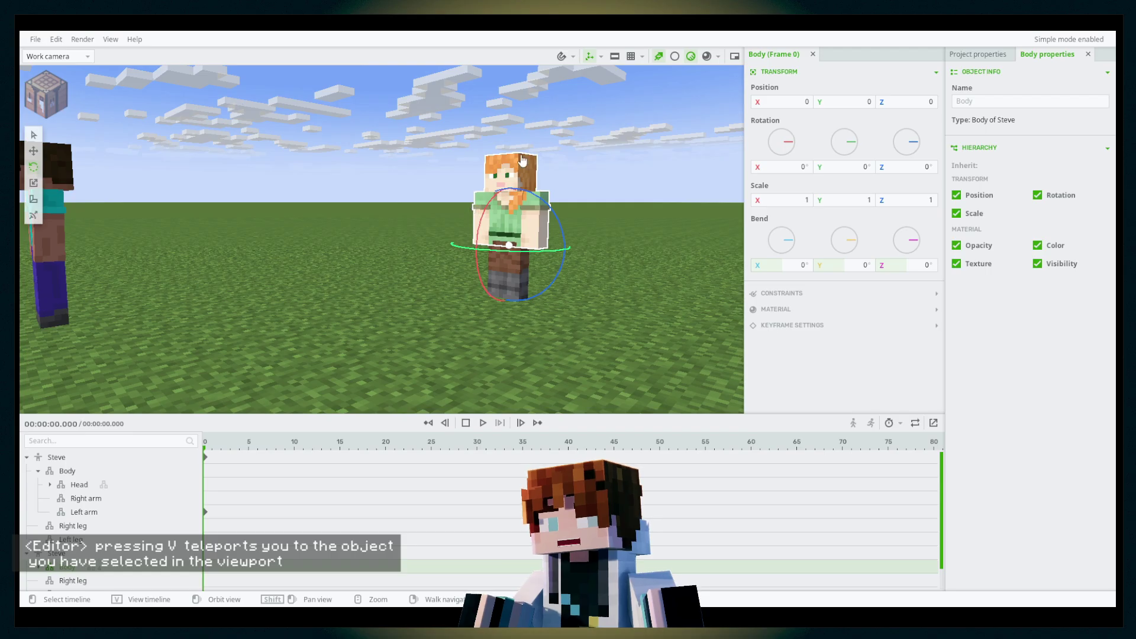
key(v)
Step: Select Steve's head, switch to the Scale tool and bring the distant view back to the head
click(274, 233)
right_drag(273, 233, 375, 221)
click(378, 223)
click(264, 218)
key(s)
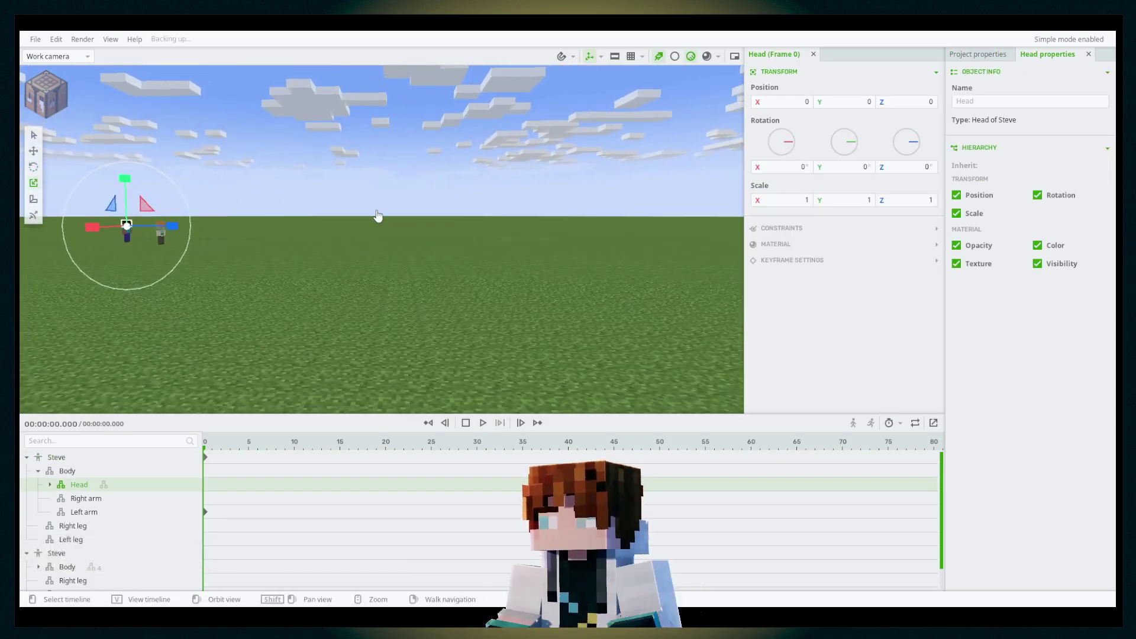
key(v)
scroll(378, 217, up, 8)
drag(401, 219, 566, 145)
scroll(567, 144, down, 3)
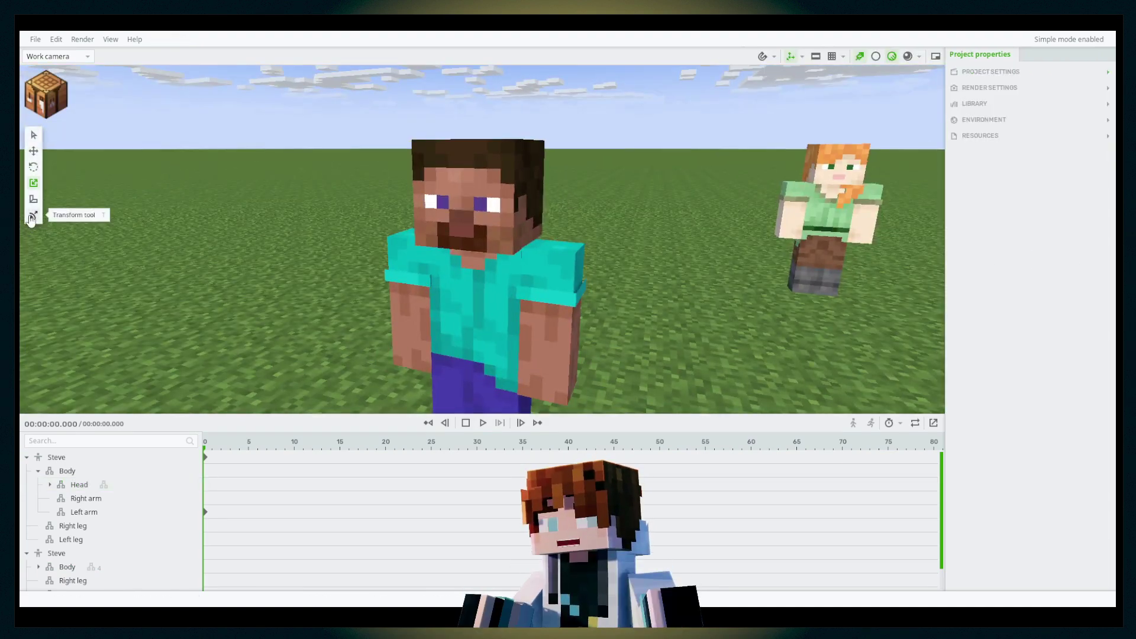
Step: Open the preferences and expand the File keybinds under Controls to examine the shortcuts
click(56, 39)
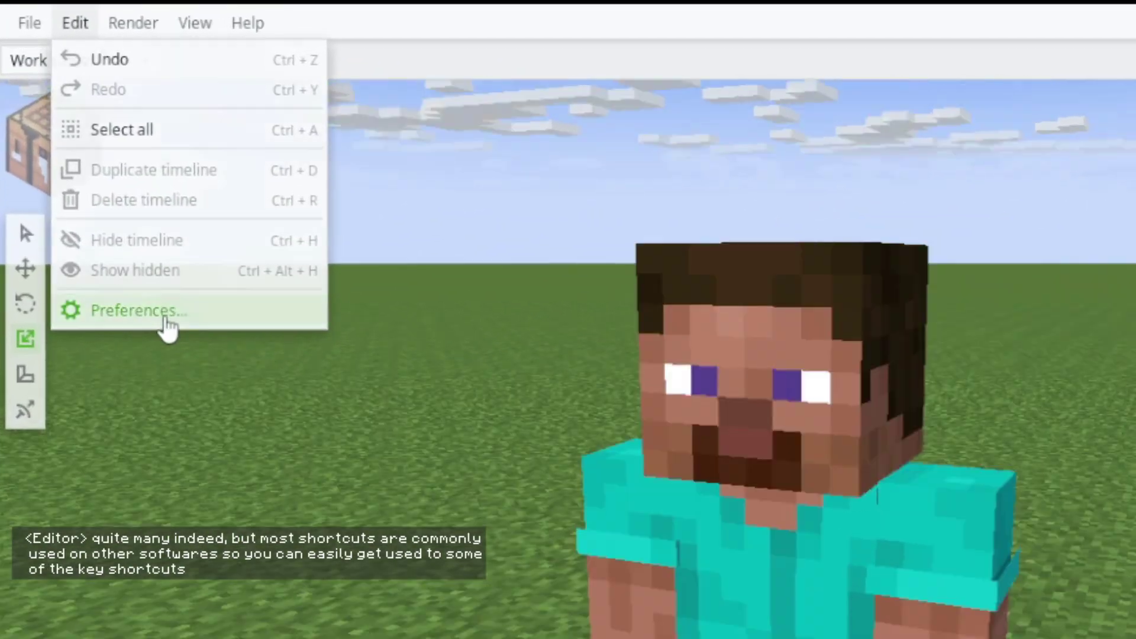
click(121, 242)
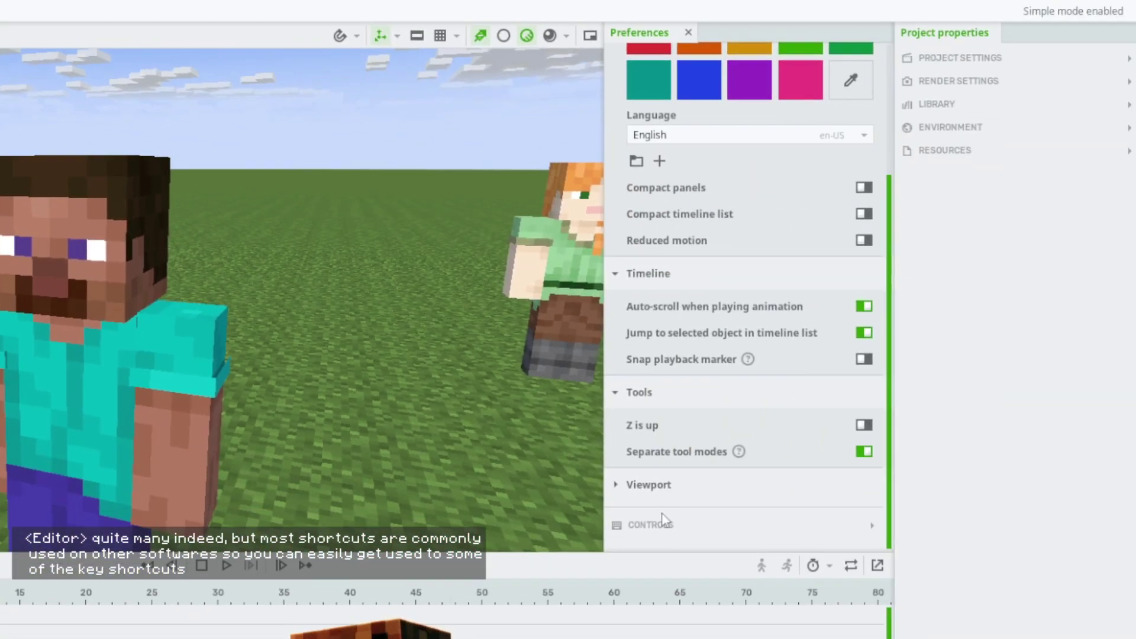
click(654, 530)
scroll(687, 491, down, 5)
click(617, 246)
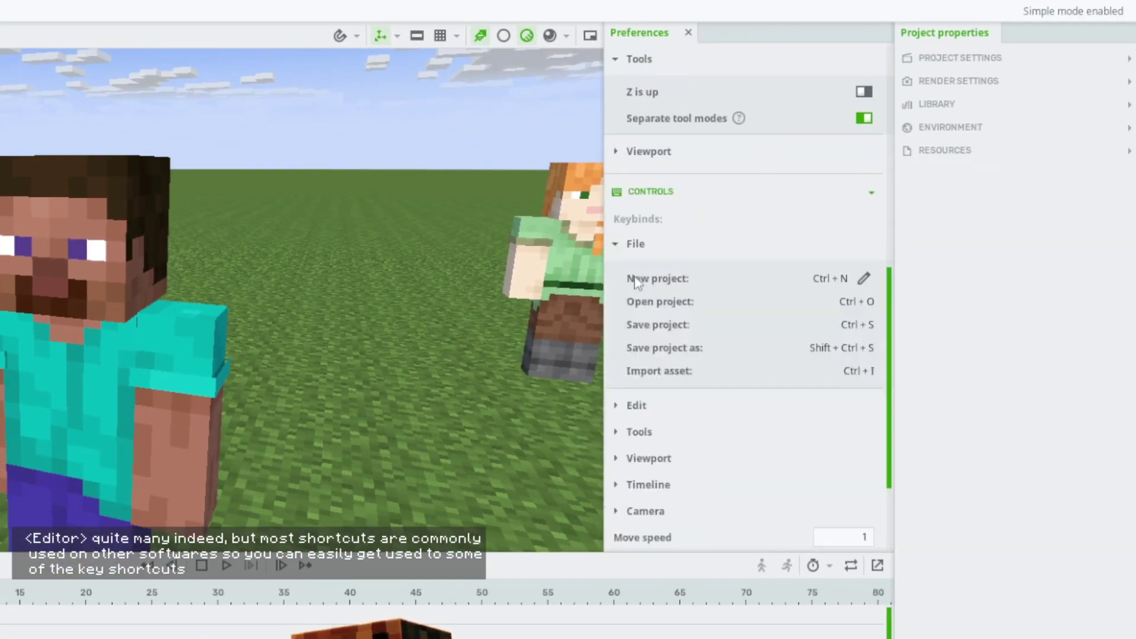
Step: Expand the Edit, Tools, Viewport, Timeline and Camera keybind groups to examine their shortcuts
scroll(628, 283, down, 3)
click(628, 273)
scroll(631, 261, down, 5)
click(633, 226)
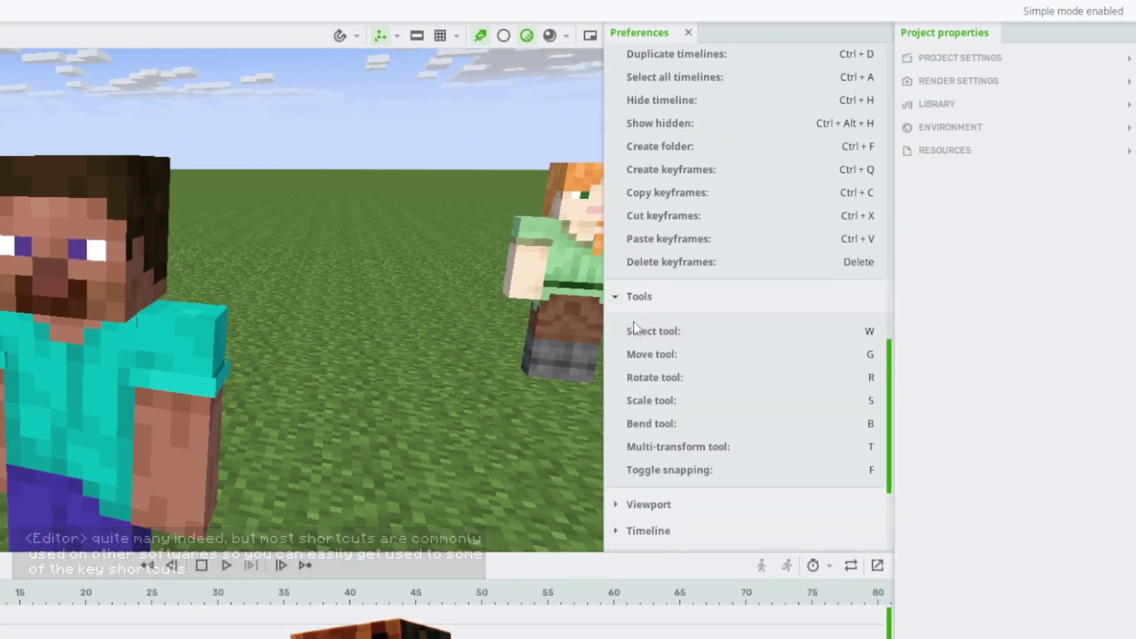
scroll(627, 296, down, 2)
click(626, 322)
scroll(627, 328, down, 3)
click(629, 362)
scroll(633, 362, down, 4)
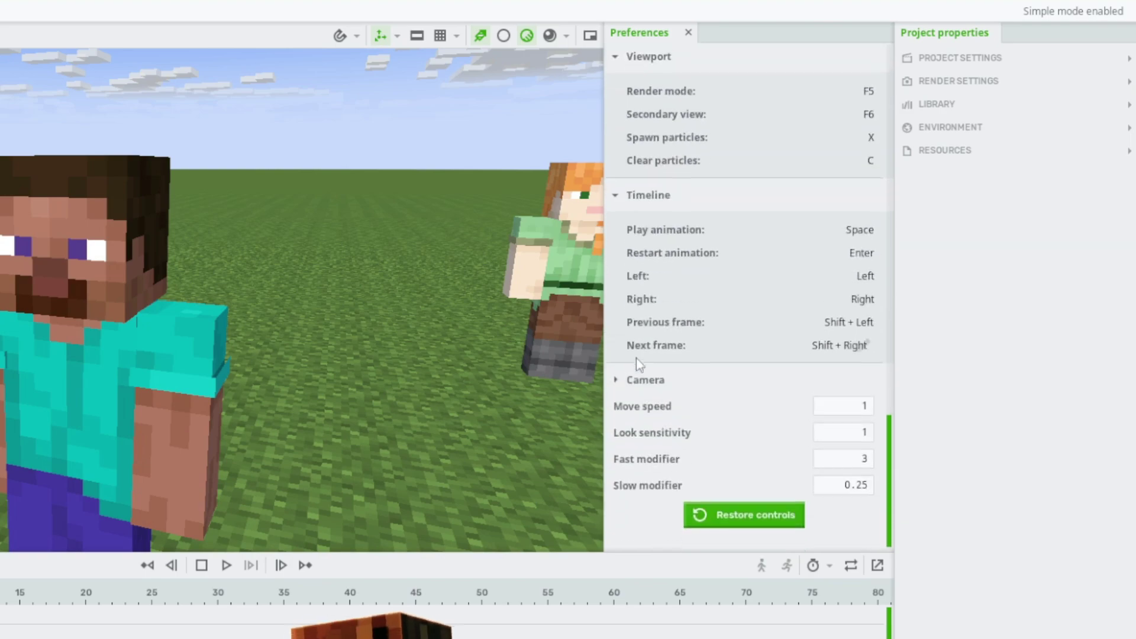
click(632, 379)
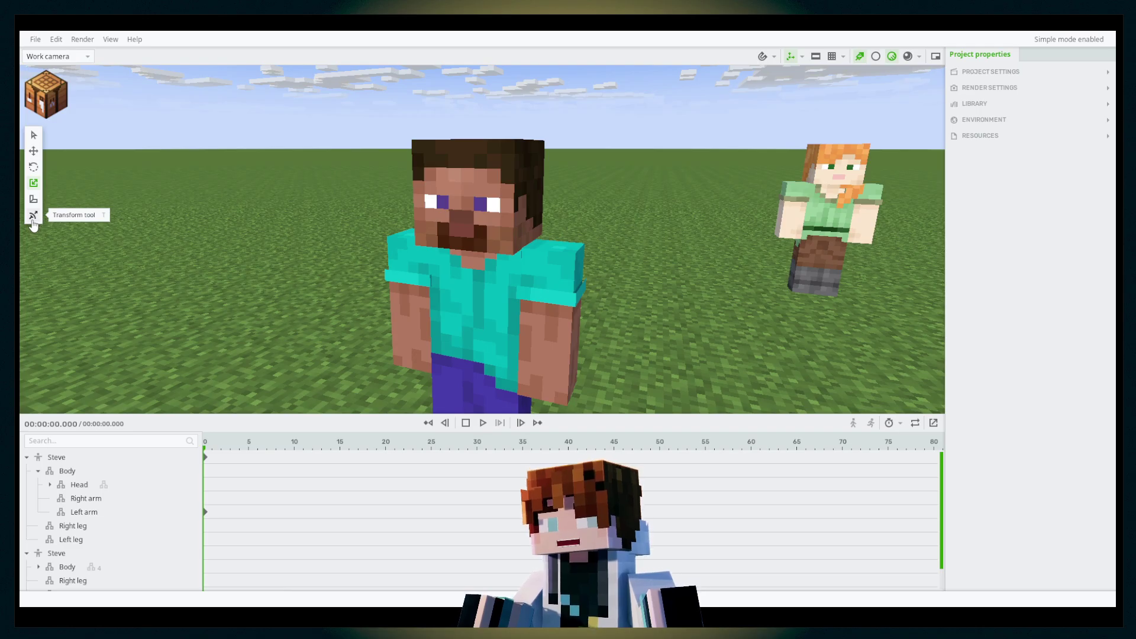
Step: Switch to the Transform tool and select the whole first Steve character
click(33, 217)
scroll(267, 207, down, 3)
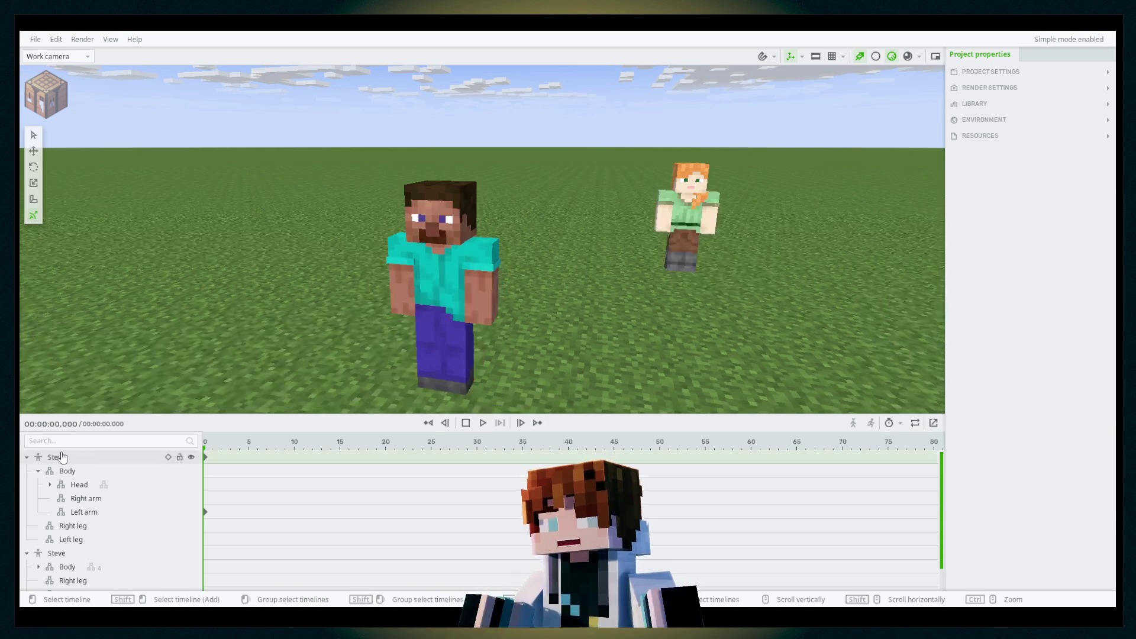
click(84, 459)
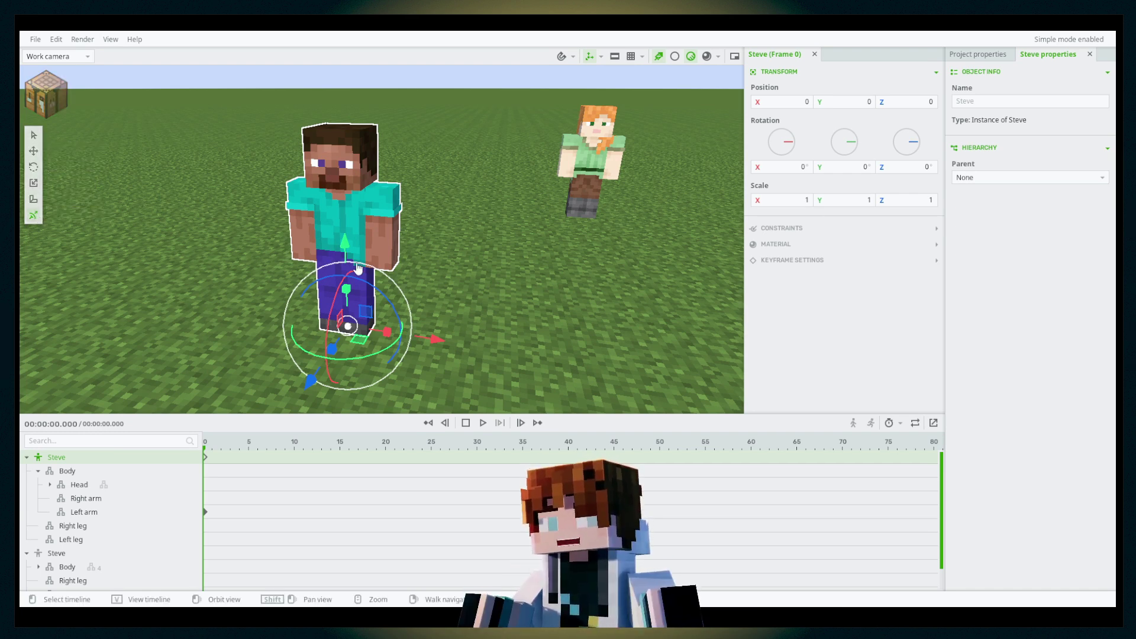
Step: Try moving Steve up about 2.6 units, stretching his Y scale to about 2.12 and rotating him about 31° on Z
drag(358, 296, 358, 244)
drag(422, 340, 416, 294)
drag(403, 336, 352, 317)
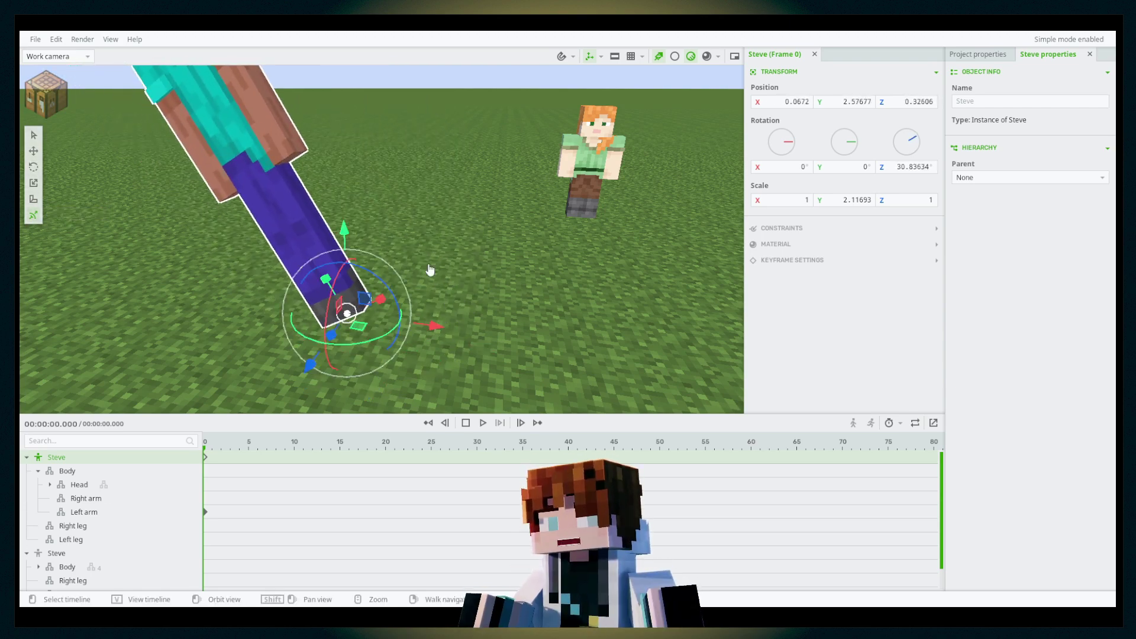
Step: Select Steve's left arm, try moving it about 3.2 units along X and undo the move
right_drag(261, 178, 242, 71)
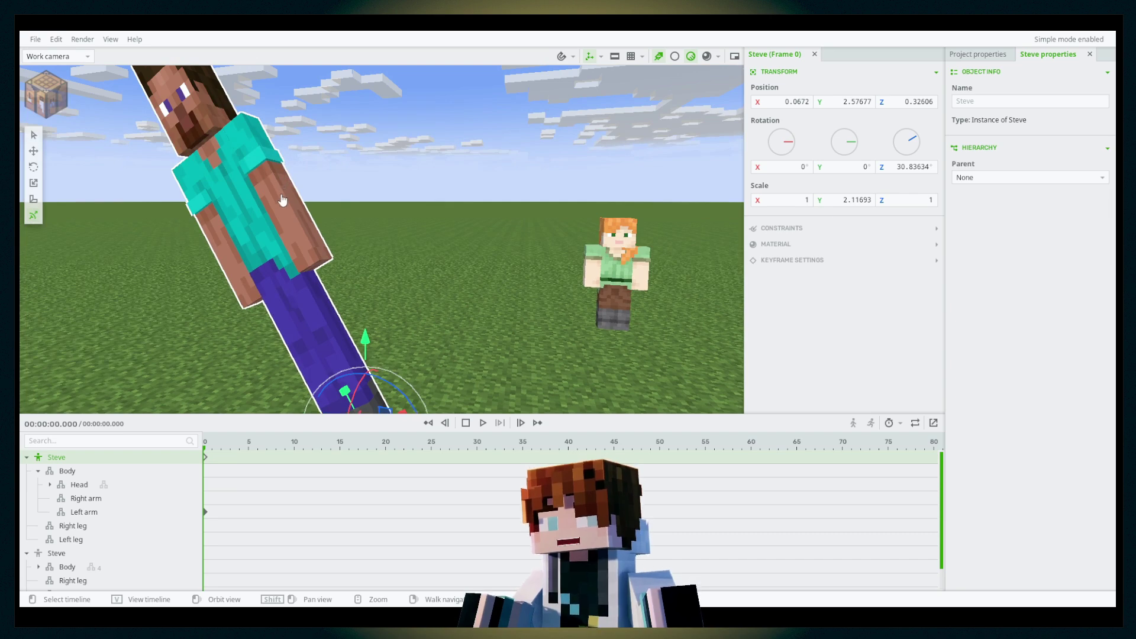
click(283, 200)
drag(282, 200, 525, 196)
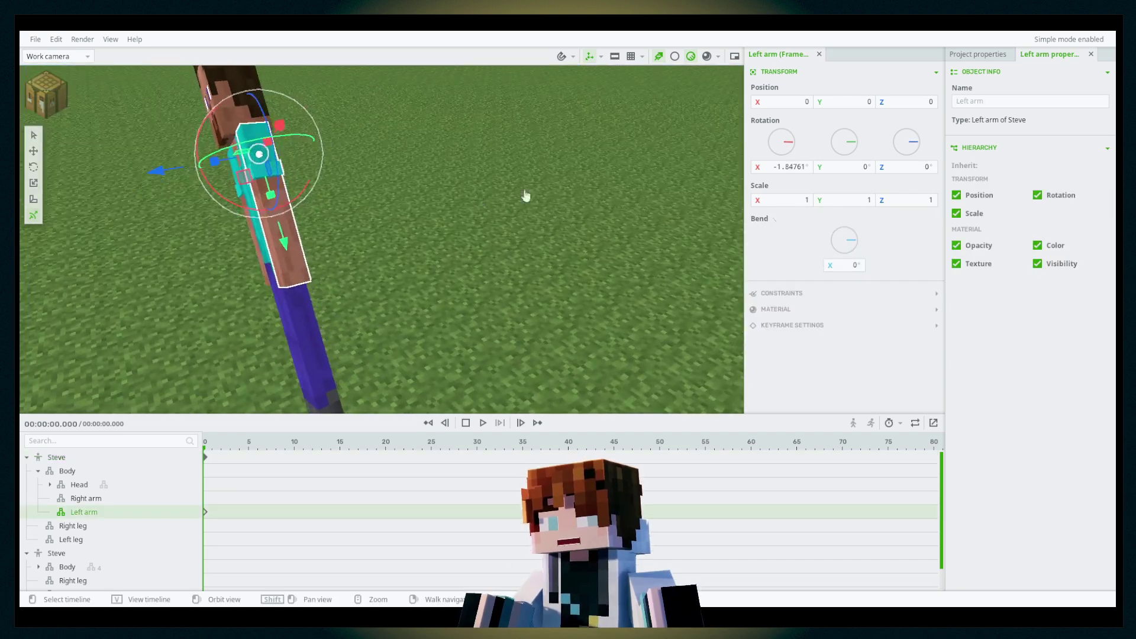
mouse_move(912, 224)
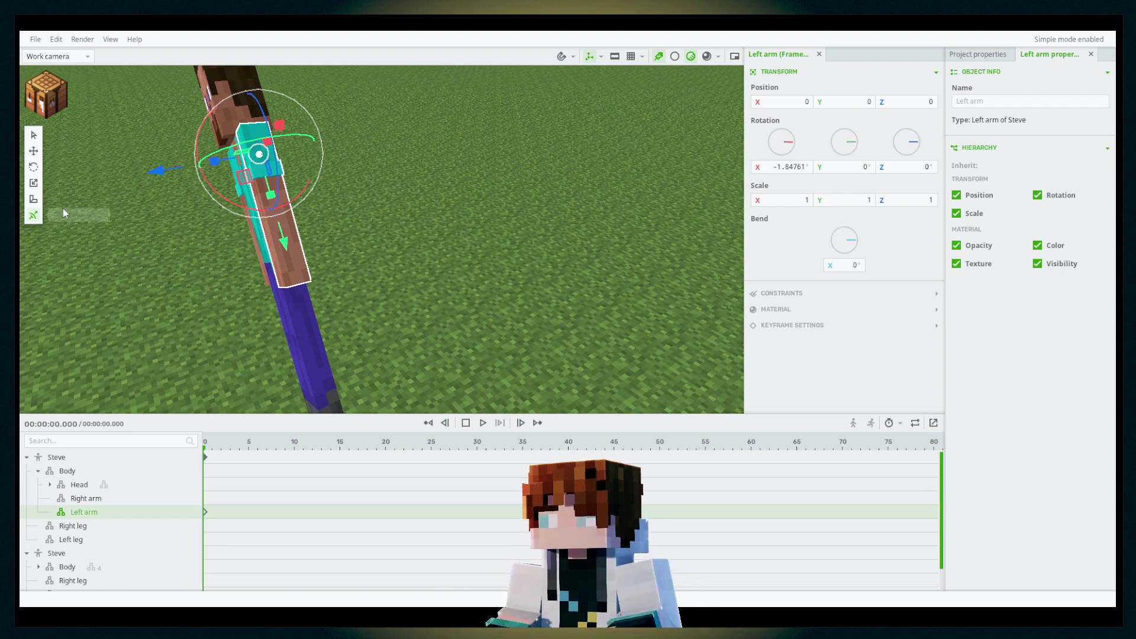
scroll(426, 186, up, 5)
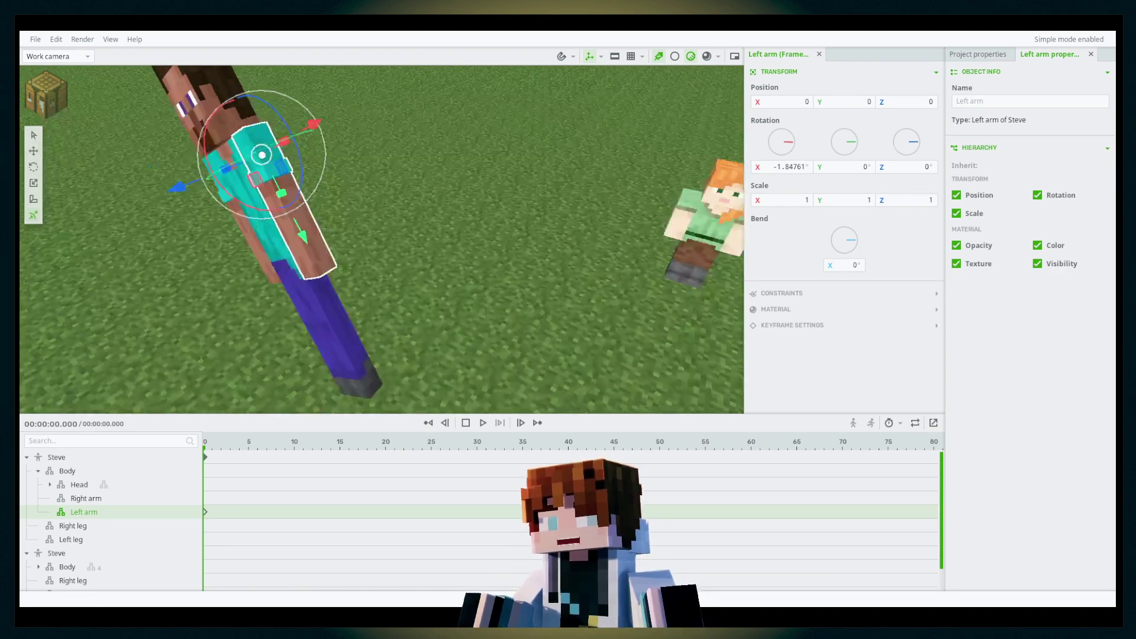
drag(540, 194, 388, 237)
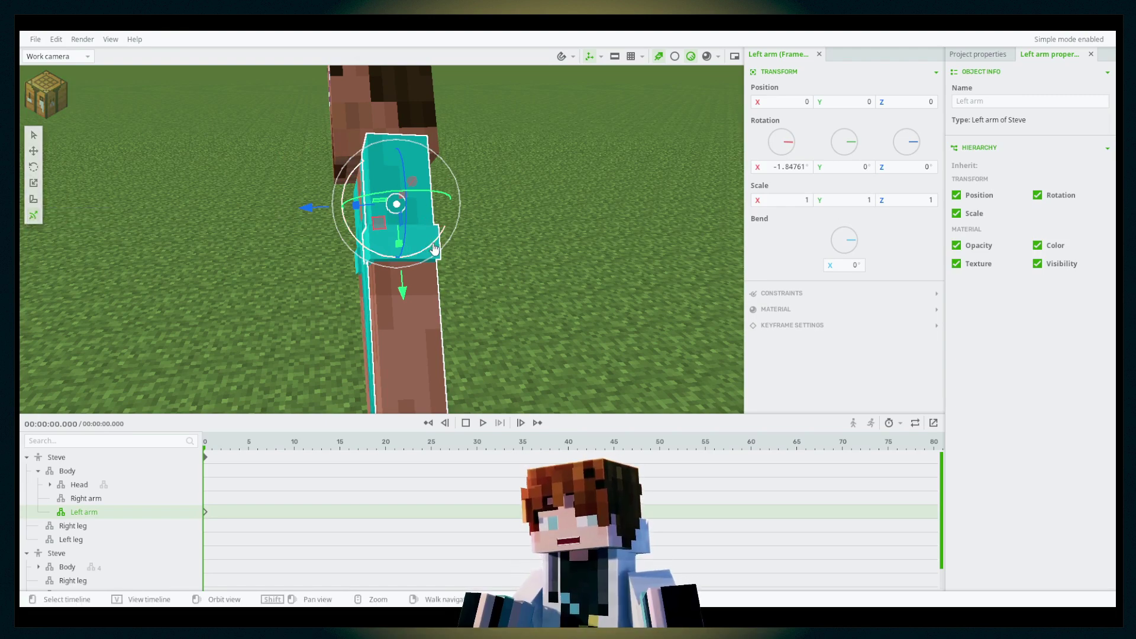
middle_drag(538, 244, 469, 174)
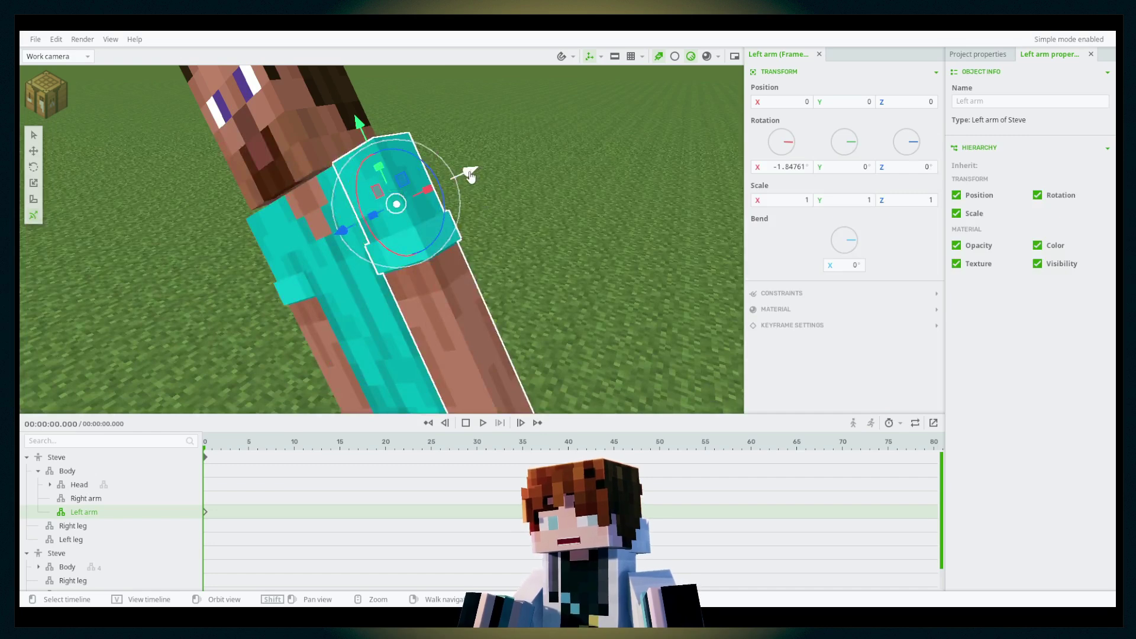
drag(467, 173, 515, 171)
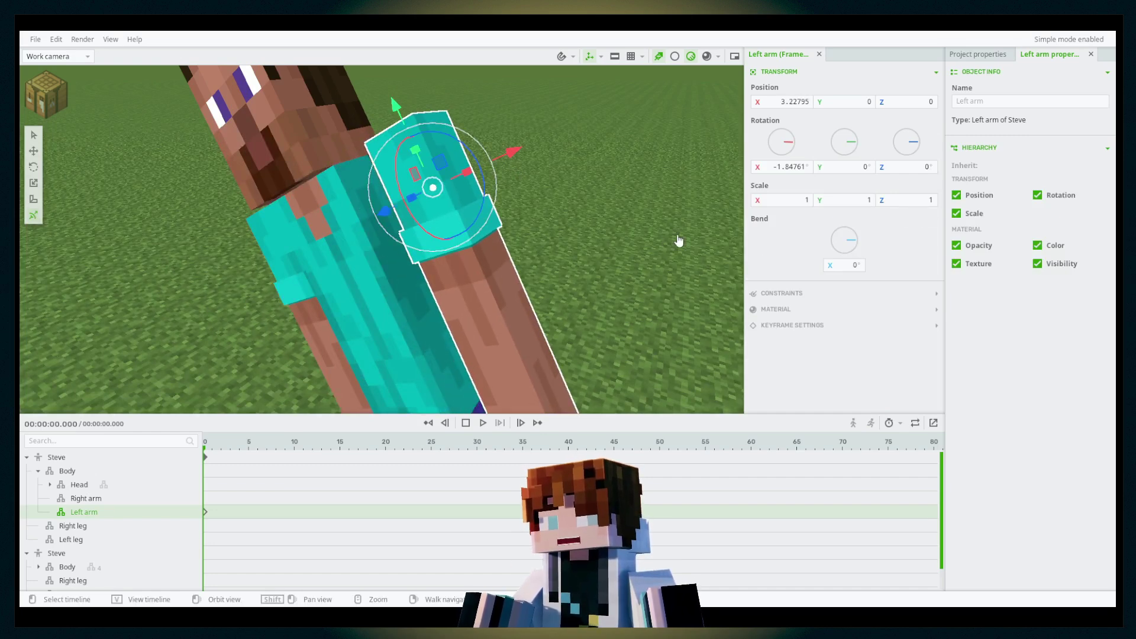
key(ctrl+z)
drag(570, 170, 557, 172)
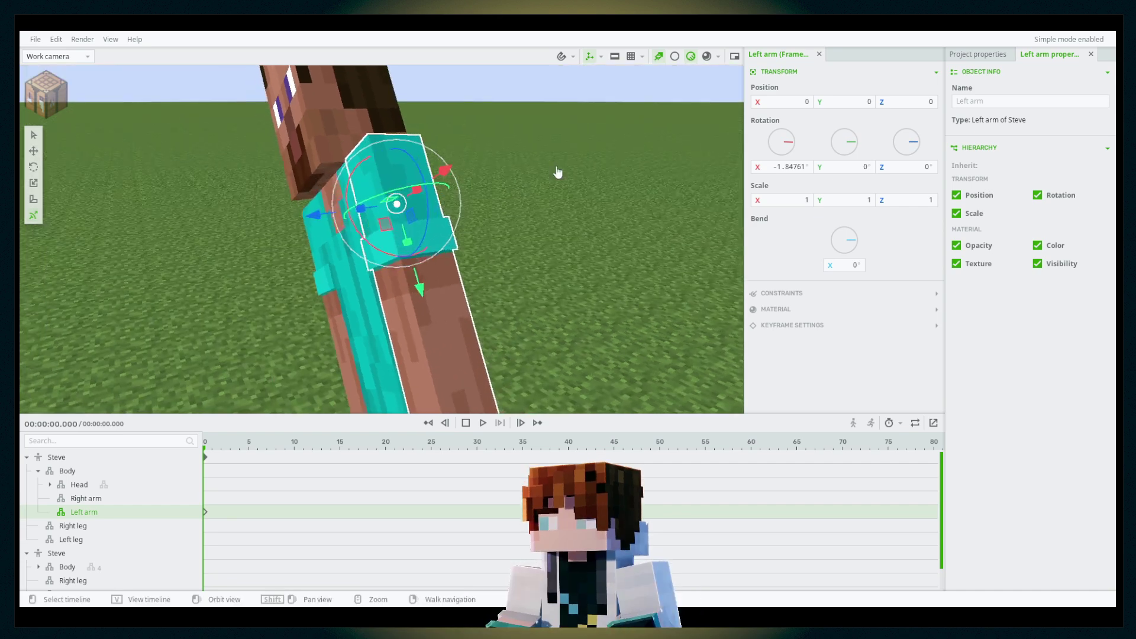
Step: Undo the practice transforms on Steve and clear the selection
key(ctrl+z)
key(ctrl+z)
right_drag(564, 176, 547, 238)
key(s)
key(ctrl+z)
key(ctrl+z)
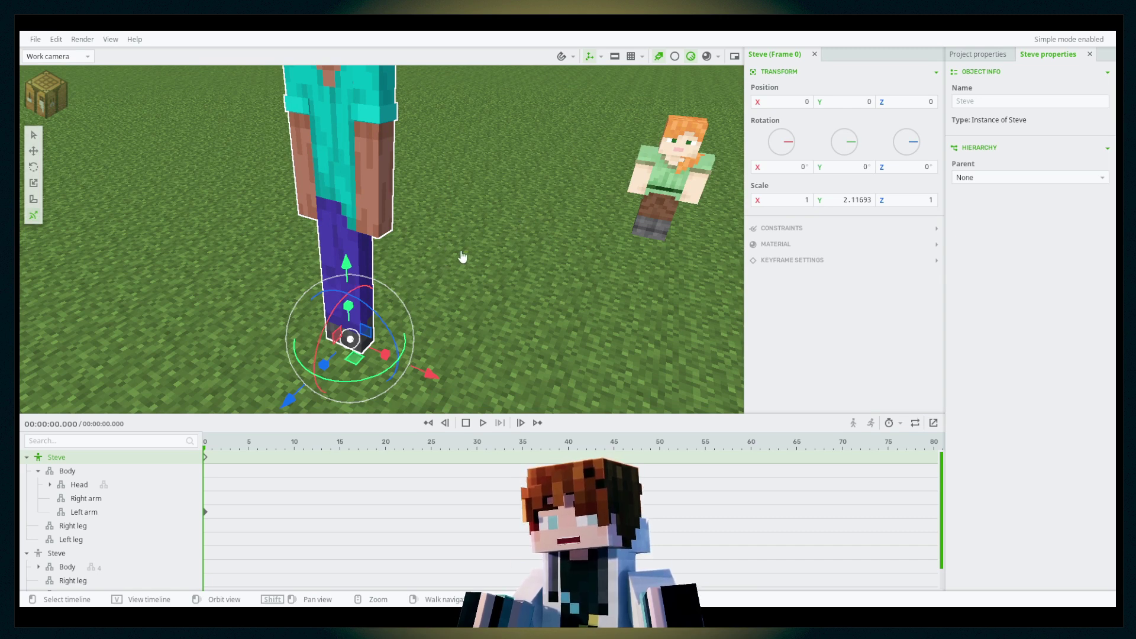
key(ctrl+z)
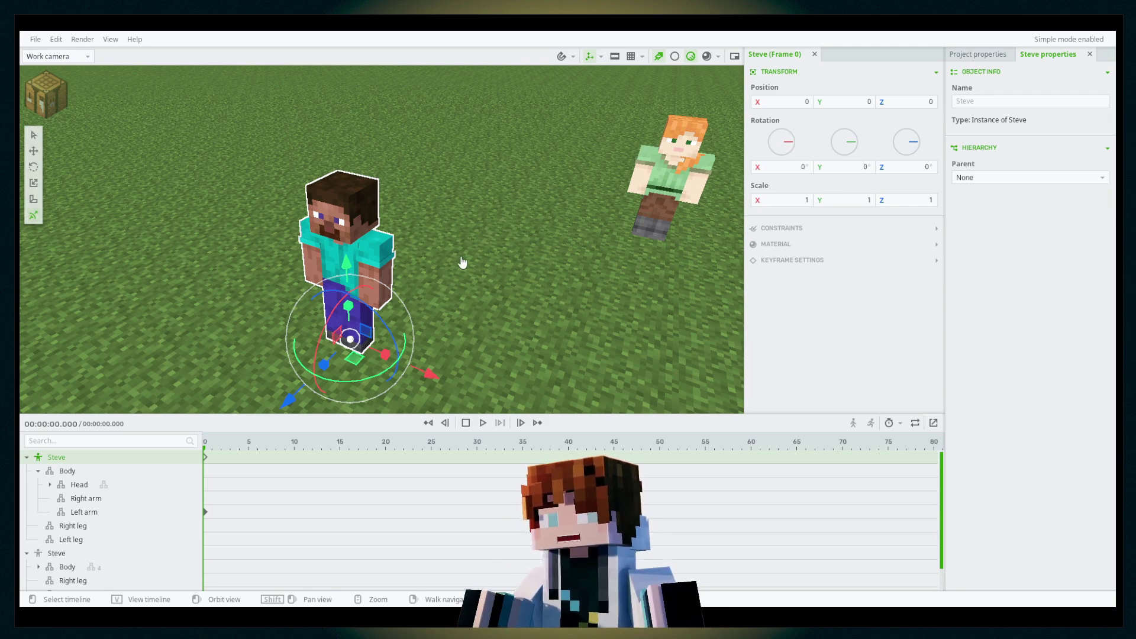
middle_drag(462, 262, 482, 264)
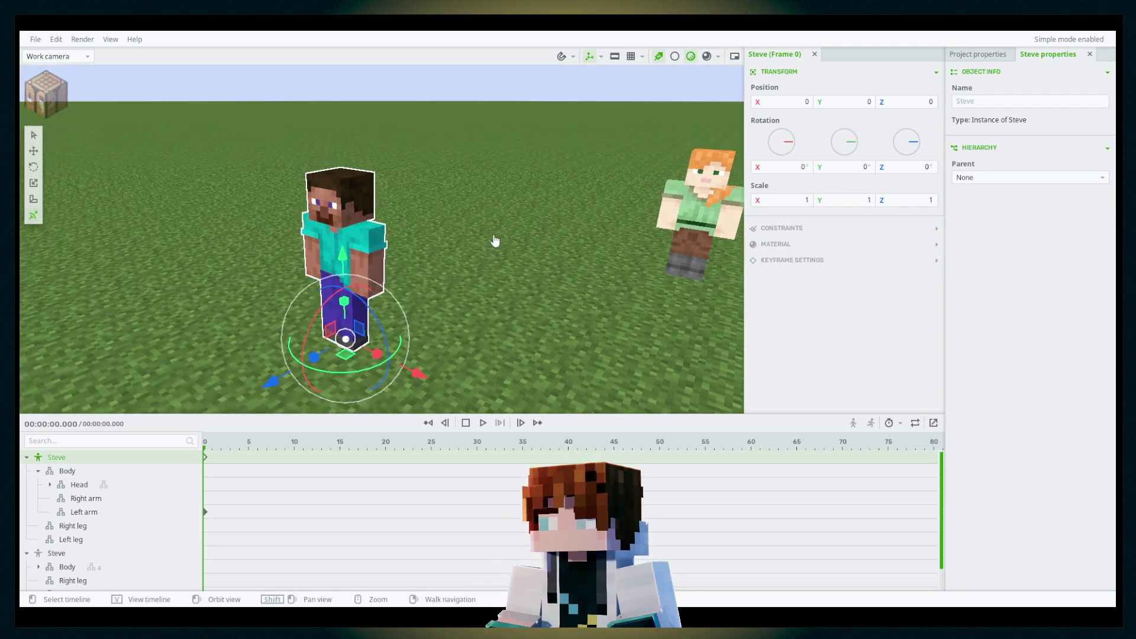
mouse_move(436, 250)
right_down()
mouse_move(451, 299)
mouse_move(435, 250)
right_up()
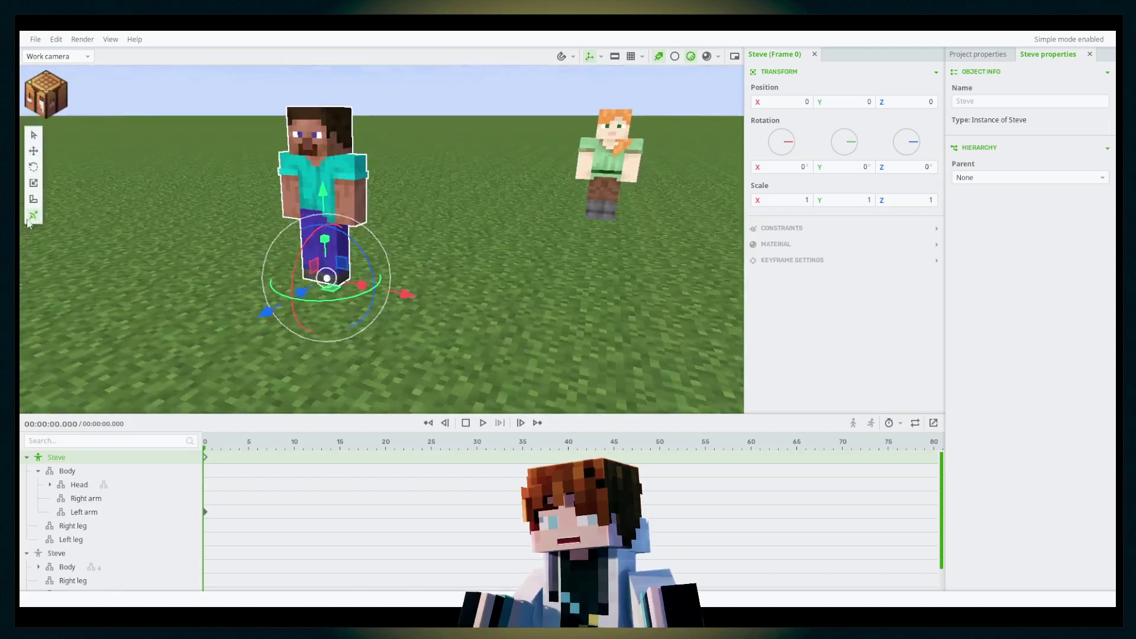
click(124, 271)
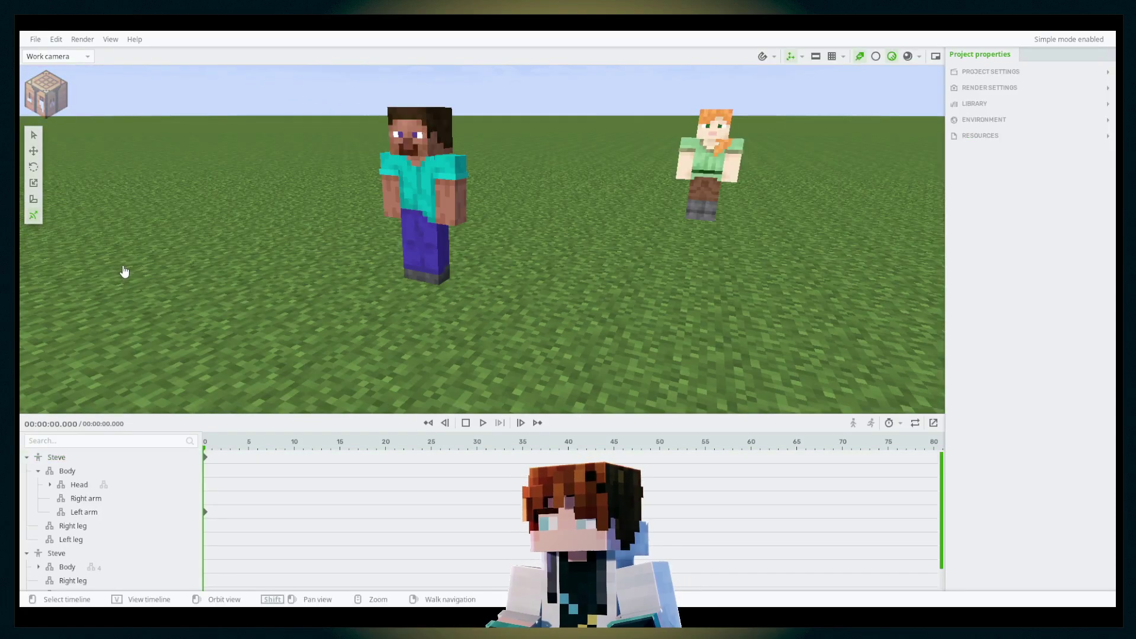
right_drag(443, 353, 443, 353)
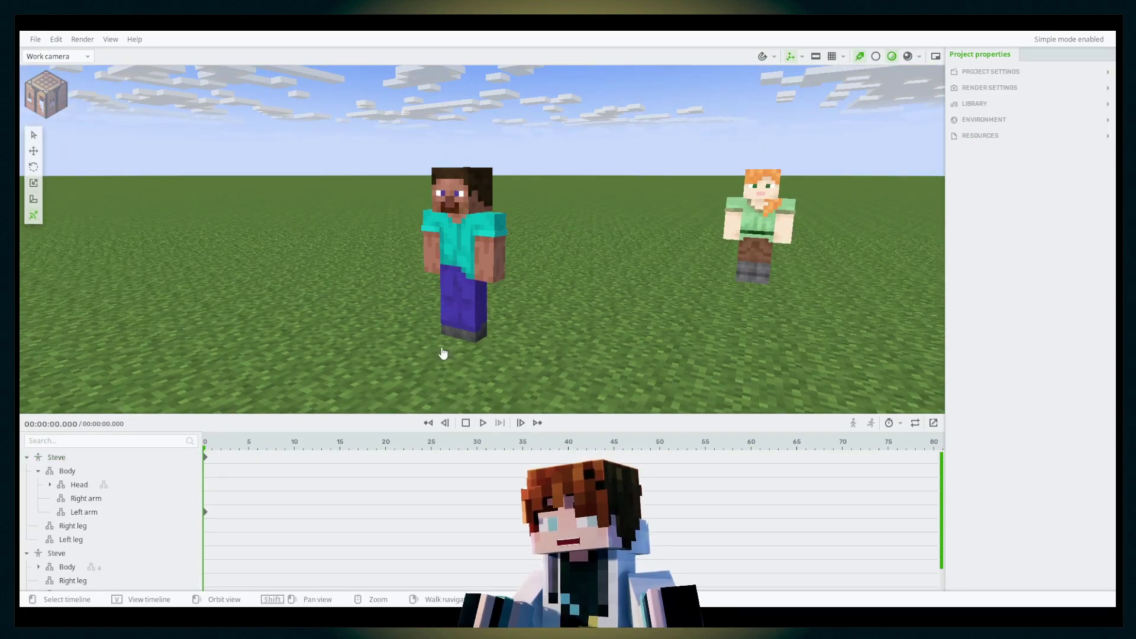
Step: Check the option for switching to Advanced mode and dismiss it without enabling it
click(1064, 39)
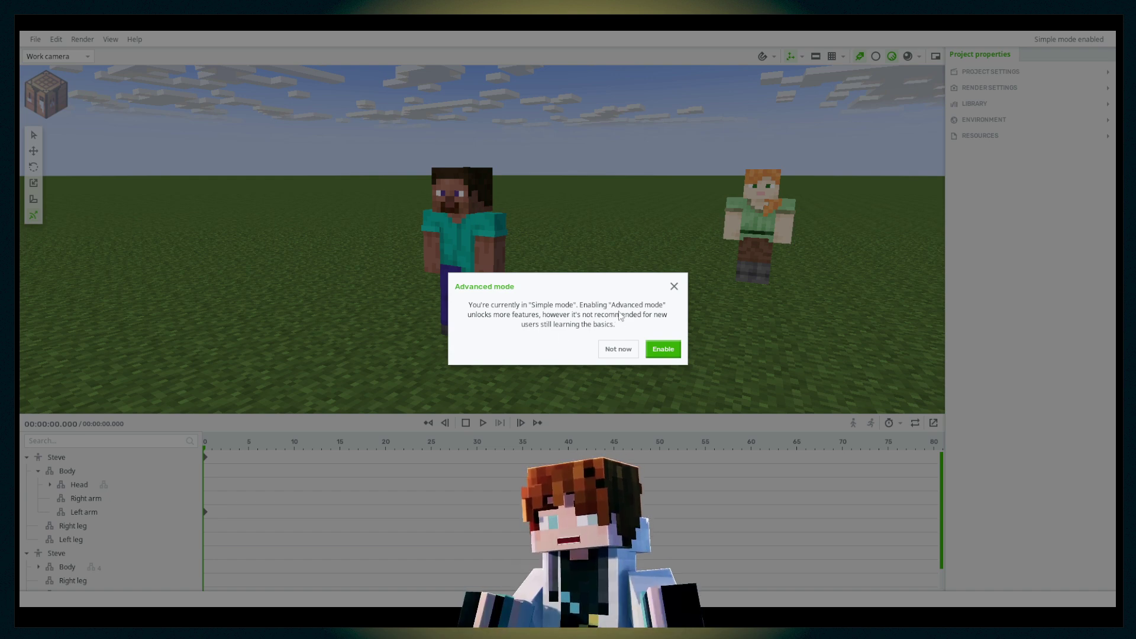
click(673, 286)
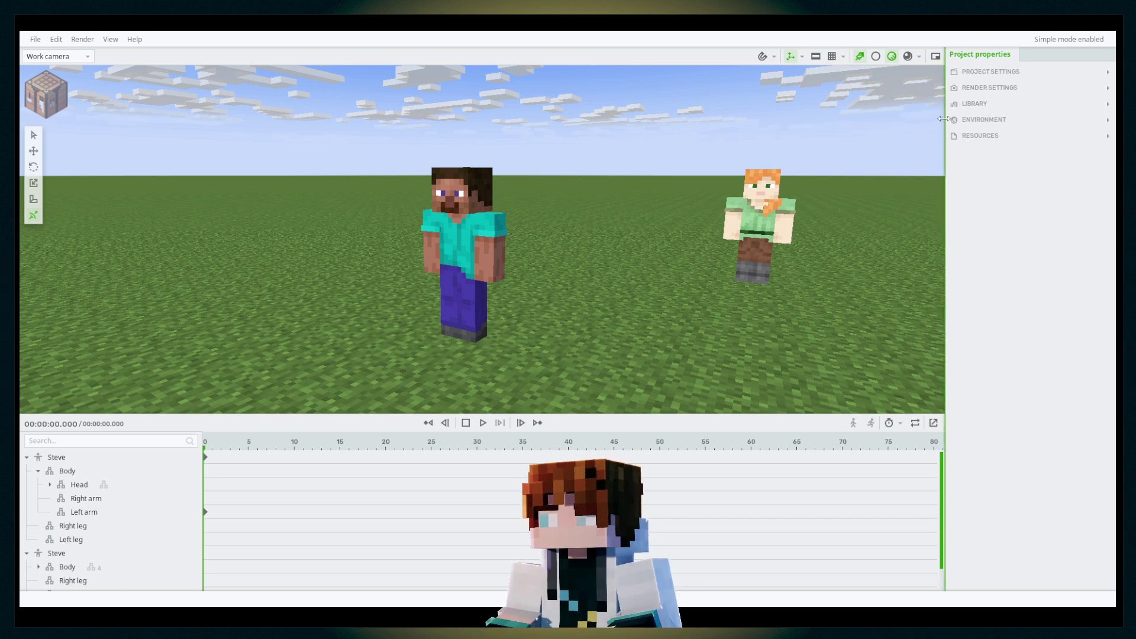
Step: Set the render settings preset to Custom and examine the Subsurface scattering options
click(989, 89)
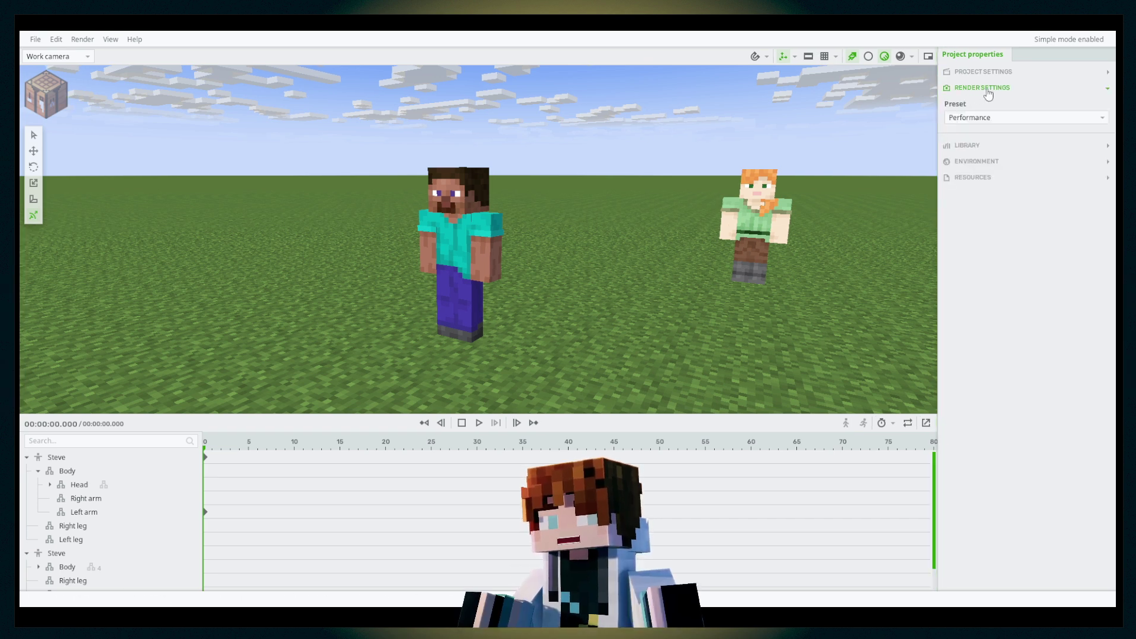
click(981, 120)
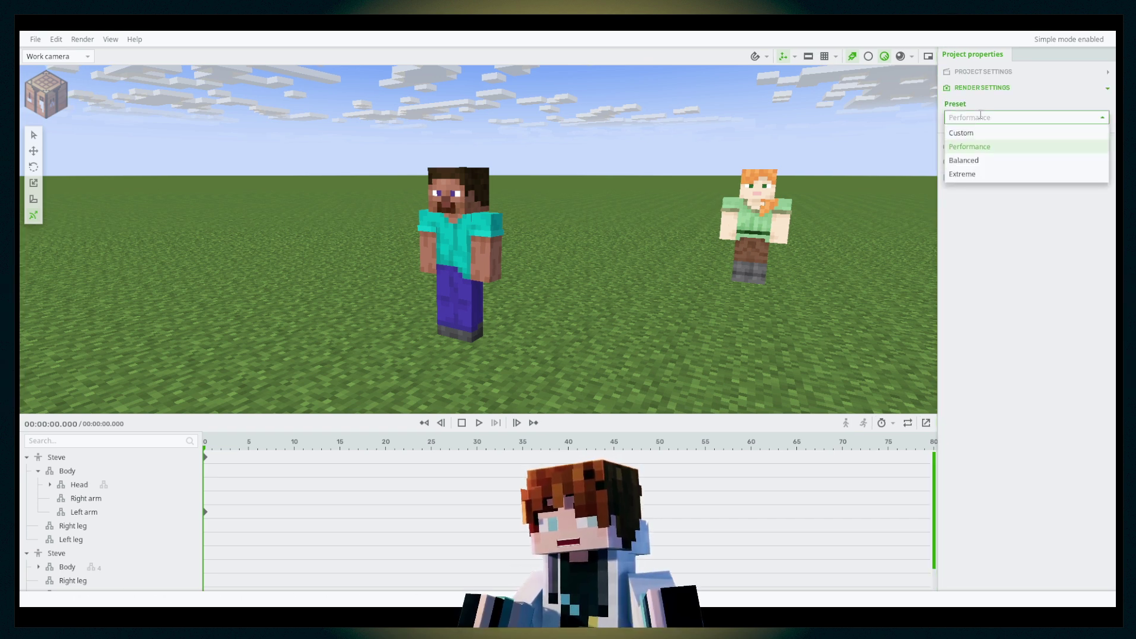
click(966, 165)
click(977, 118)
click(961, 135)
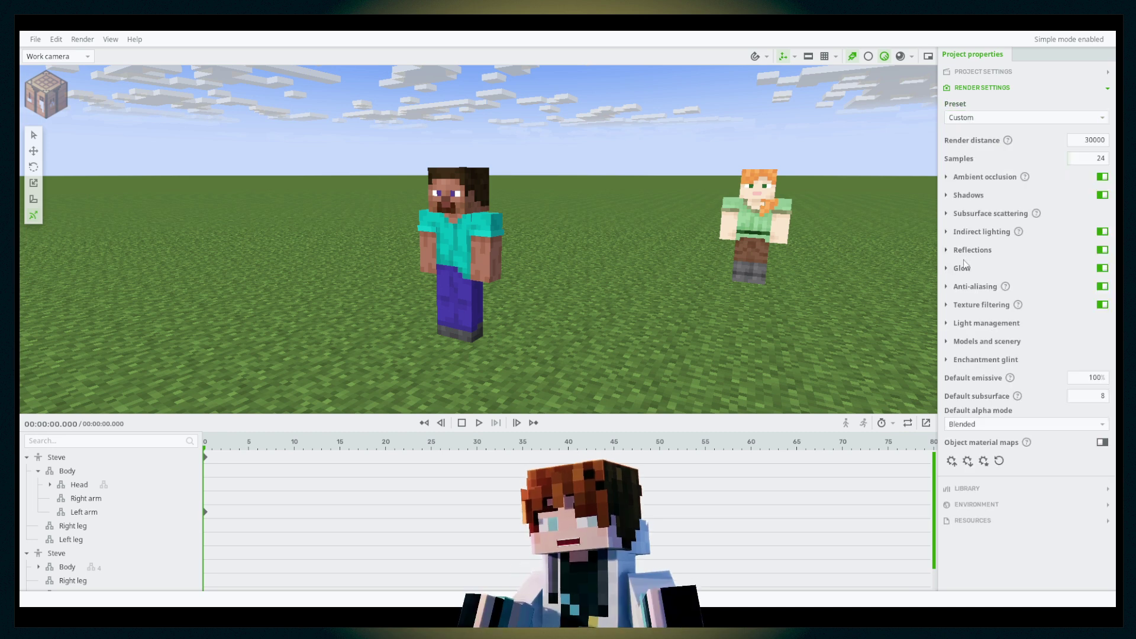
click(979, 218)
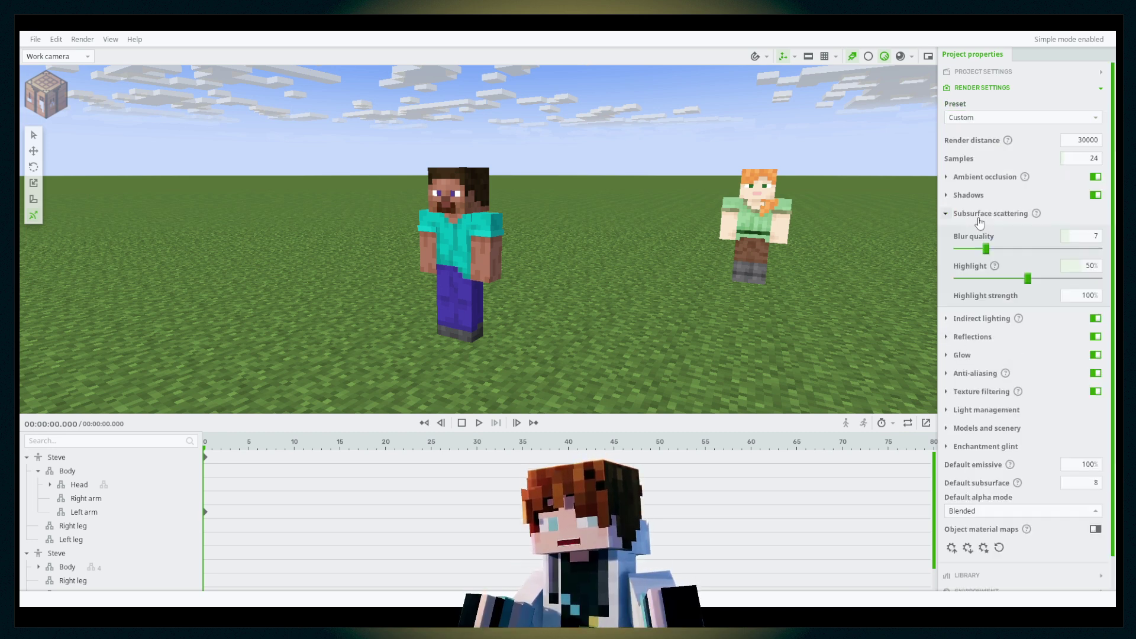
click(978, 218)
click(993, 89)
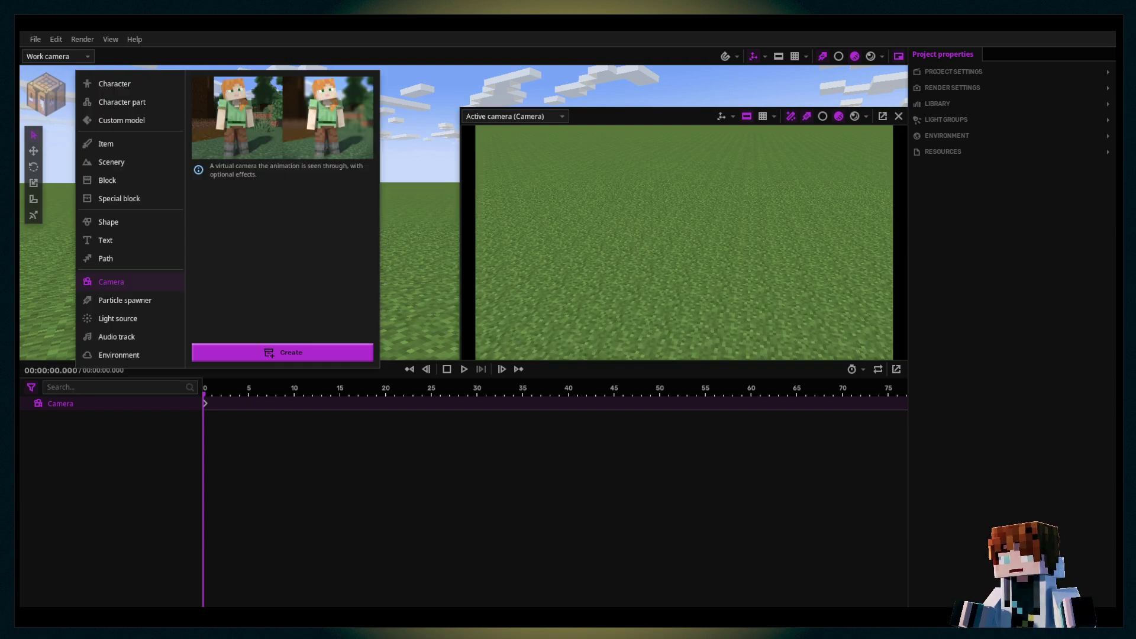
Step: Build a scene with a bright green sky, a custom-skinned Steve character and two spot lights around him
click(488, 133)
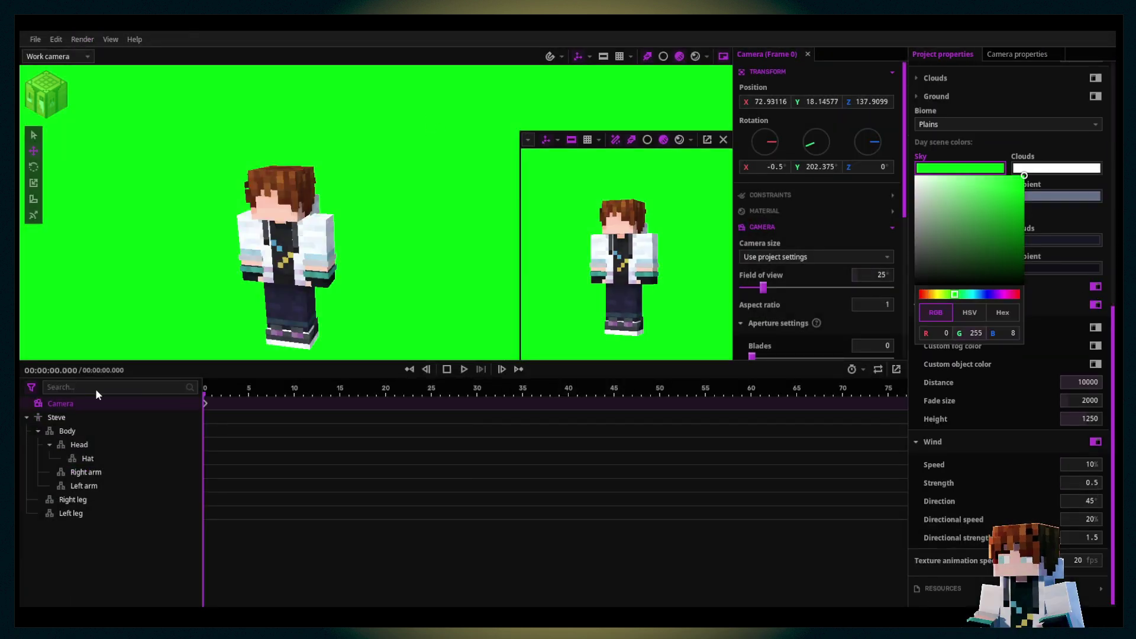
click(305, 344)
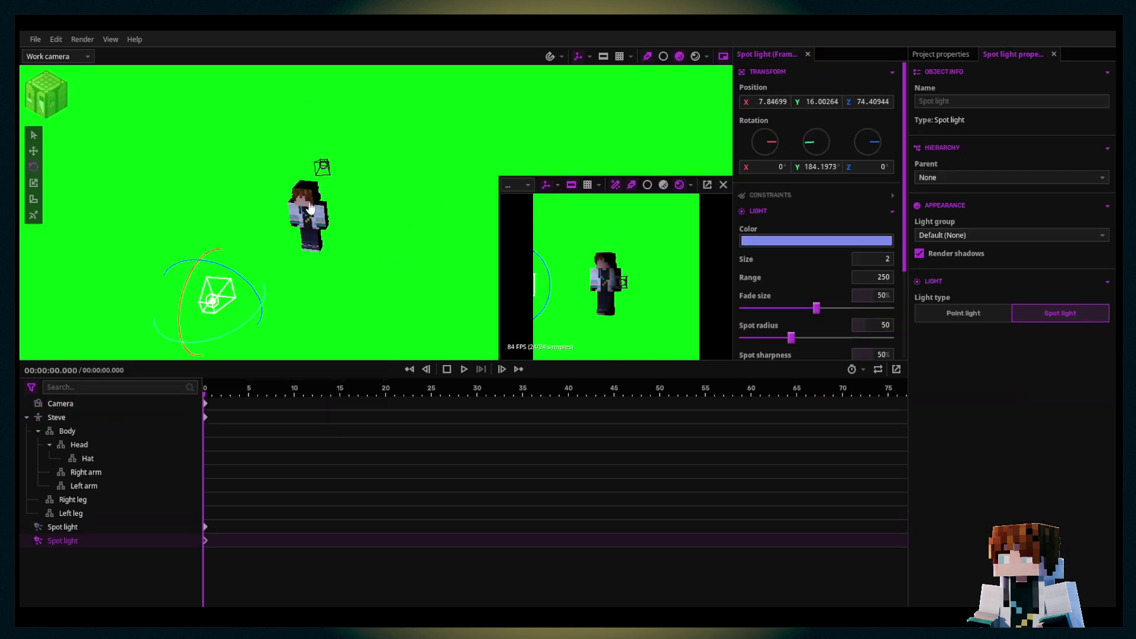
click(606, 271)
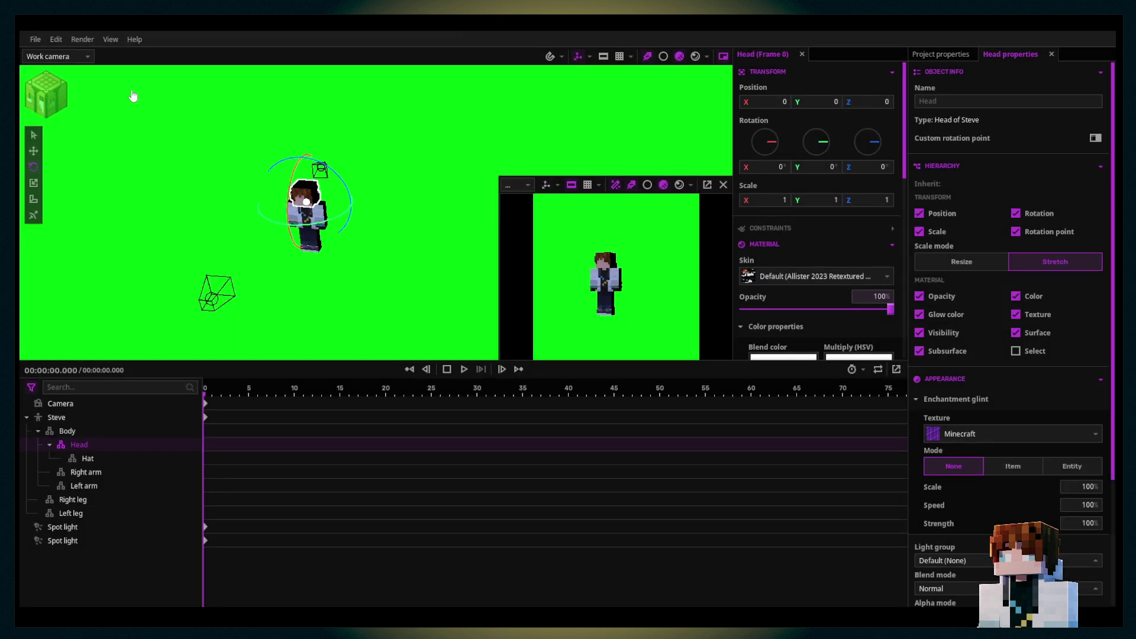
Step: Create an item using the circle image and scale it to about 2.84 as a ring around the character
click(46, 95)
click(284, 353)
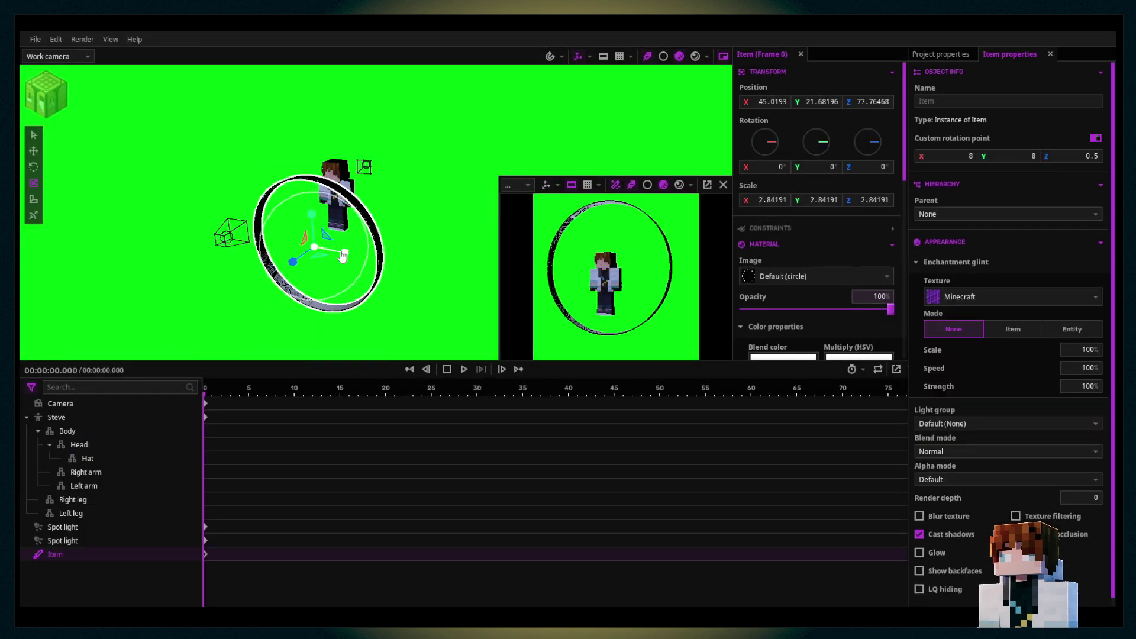
scroll(832, 282, down, 5)
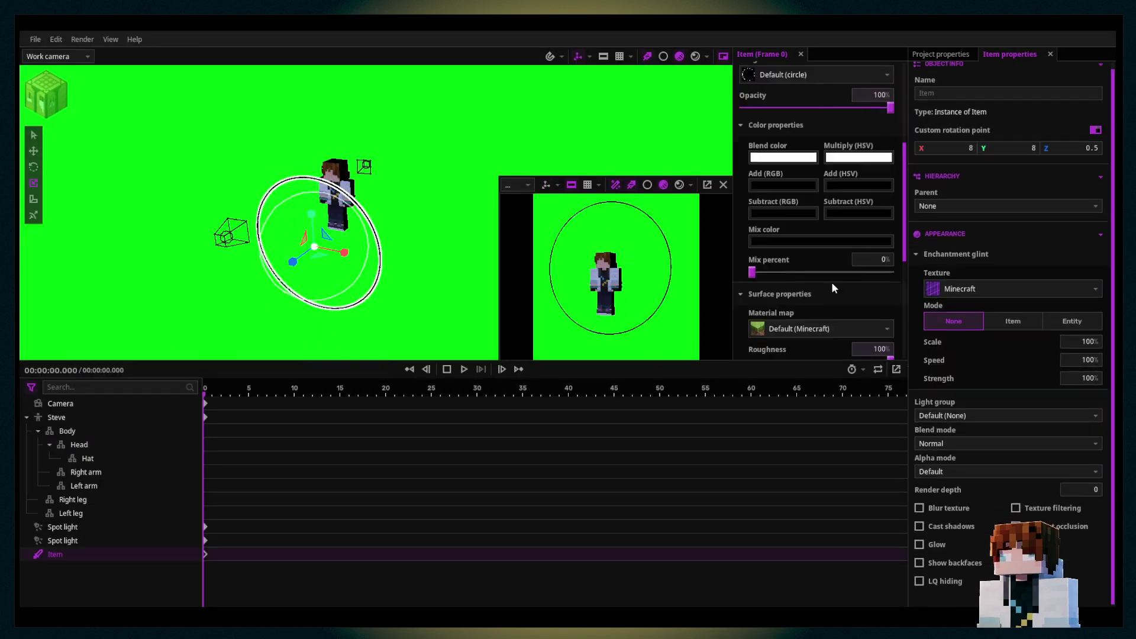
Step: Name the folder holding the coloured rings Rotate and open the image size options for exporting an image
click(783, 204)
text(Rotate)
key(Return)
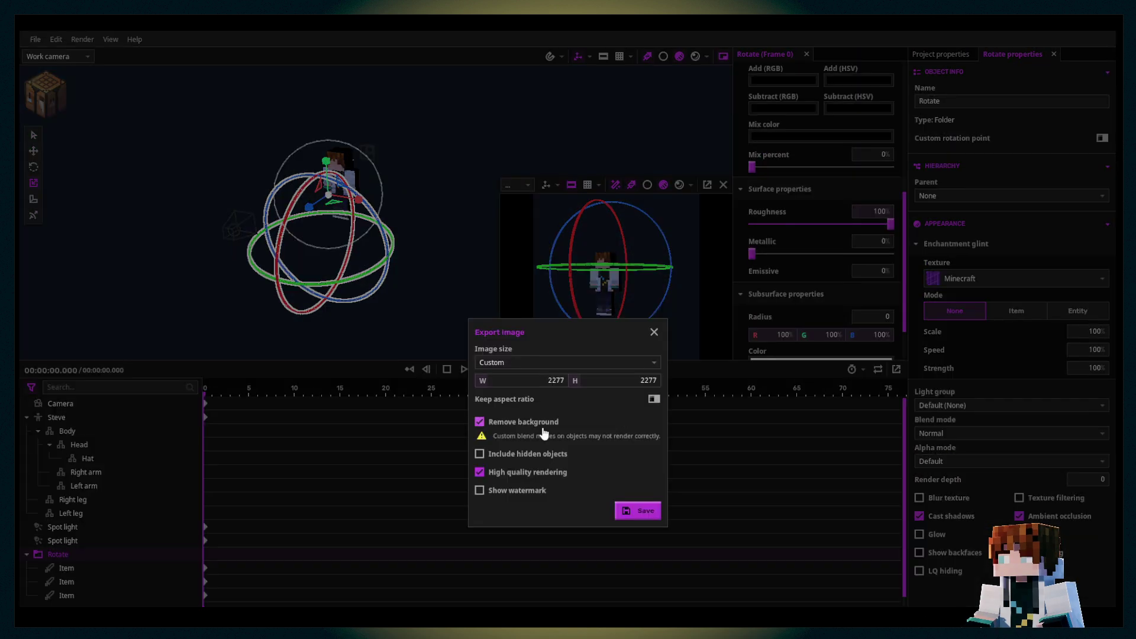
click(562, 362)
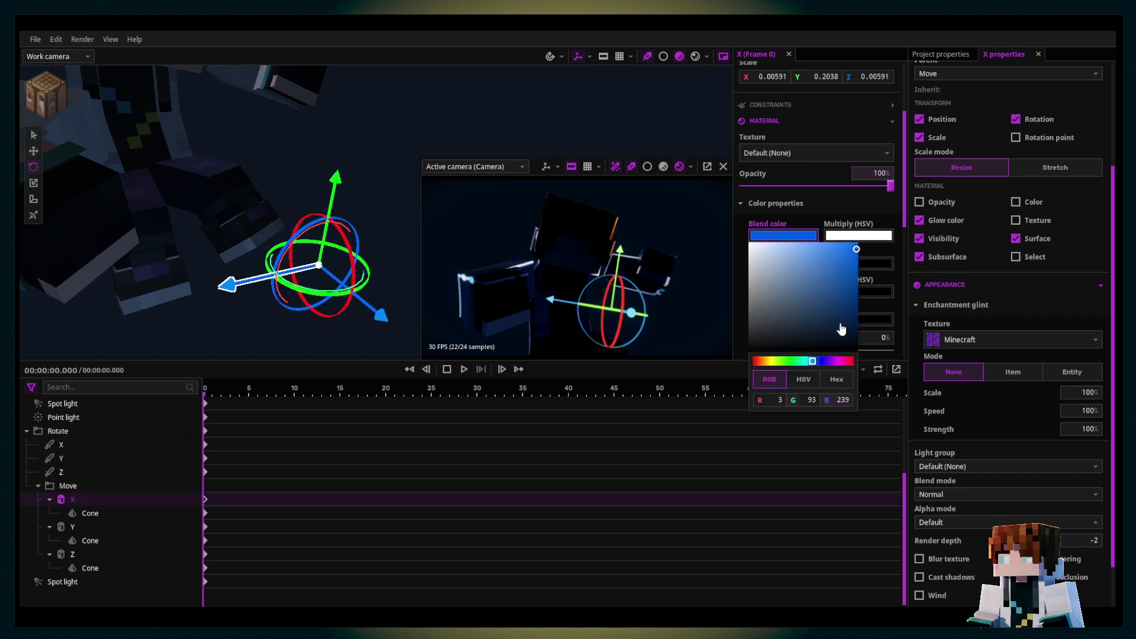
Step: Set the blend color of the X arrow in the Move folder to red
click(850, 360)
drag(248, 142, 278, 142)
scroll(1009, 414, down, 2)
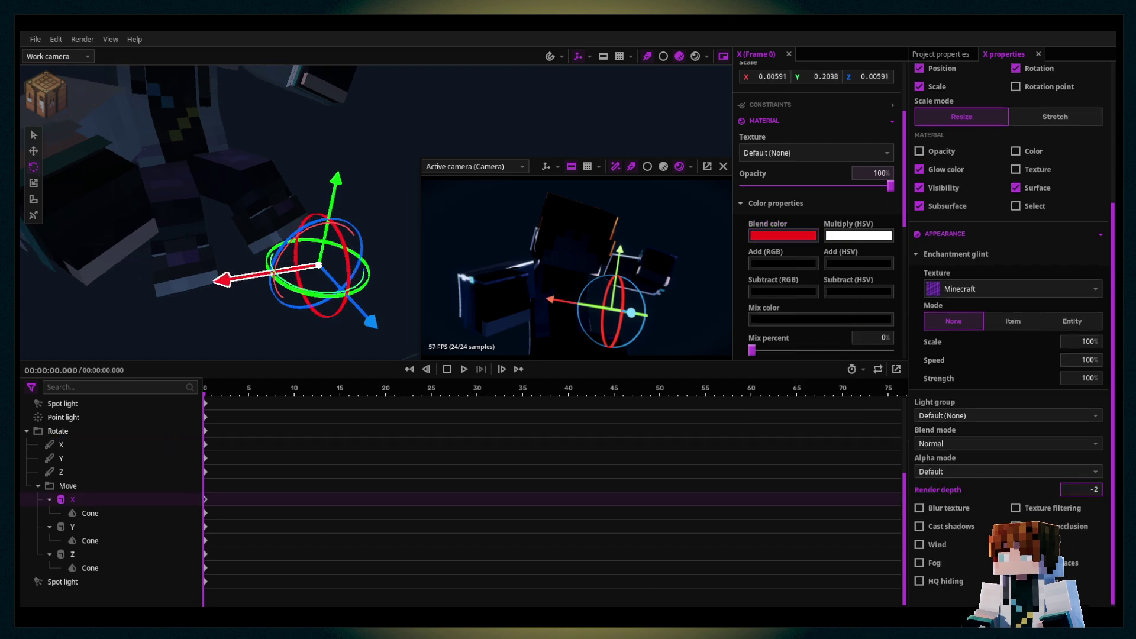
Step: Adjust the placement of the whole Rotate folder beside the character and clear the selection
click(58, 431)
drag(337, 237, 339, 256)
click(119, 136)
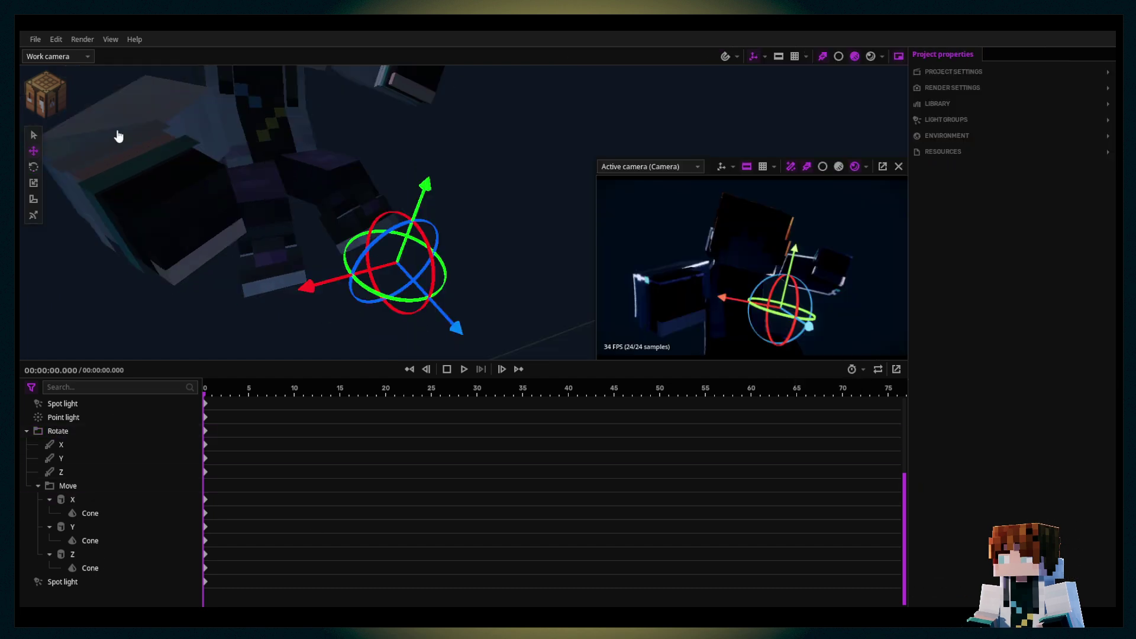
Step: Create a circle-image item in the Rotate folder with custom rotation point 8, 8, 0 and enlarge it to surround the coloured rings
click(46, 95)
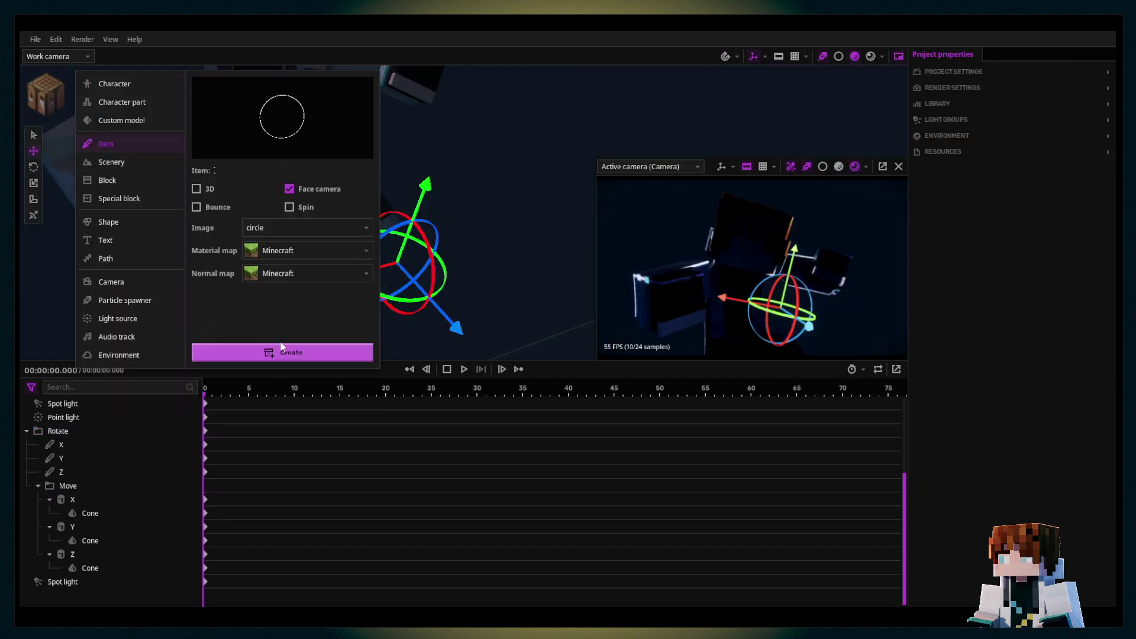
click(279, 351)
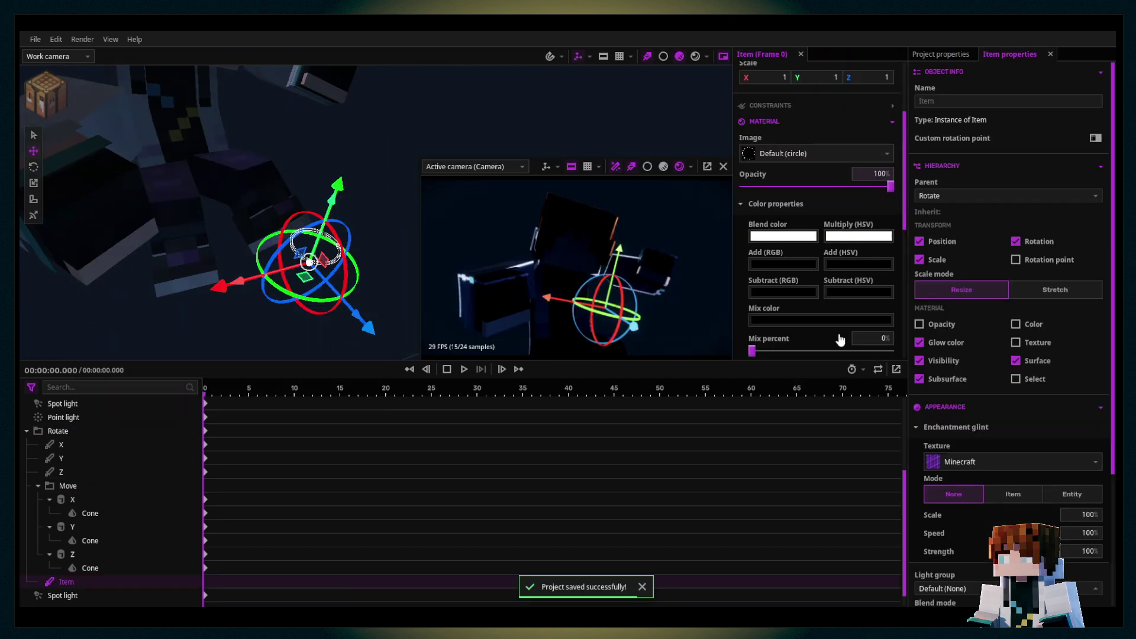
click(1095, 138)
click(994, 160)
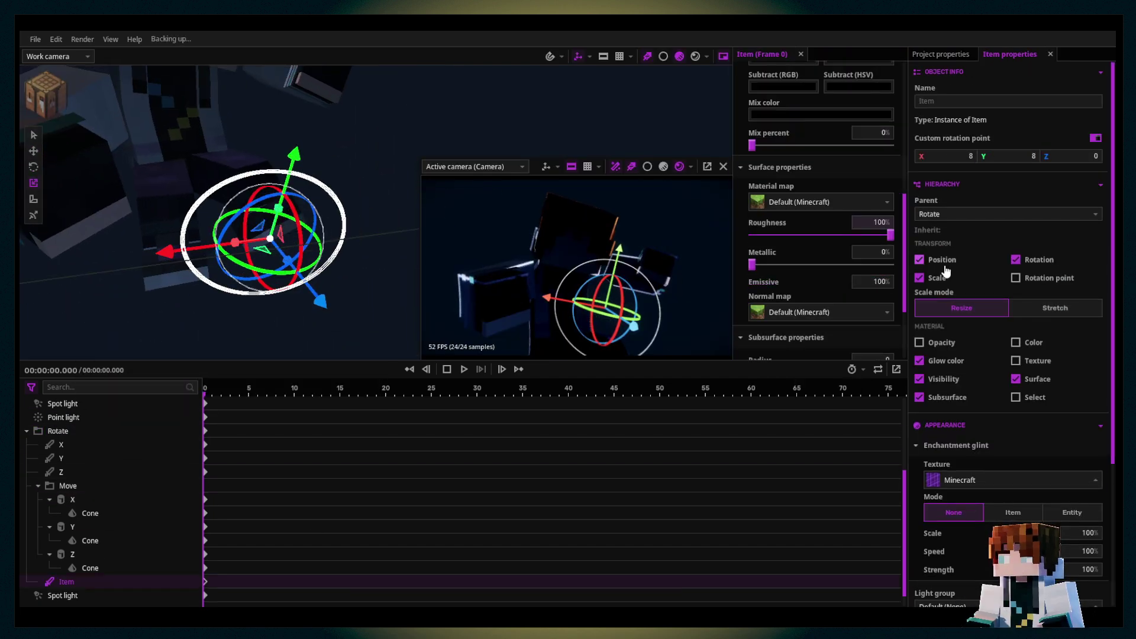
click(941, 54)
drag(335, 264, 324, 259)
Step: Reposition the Rotate folder with all its rings and arrows in front of the character
click(58, 431)
drag(332, 170, 321, 183)
drag(379, 178, 368, 150)
click(34, 215)
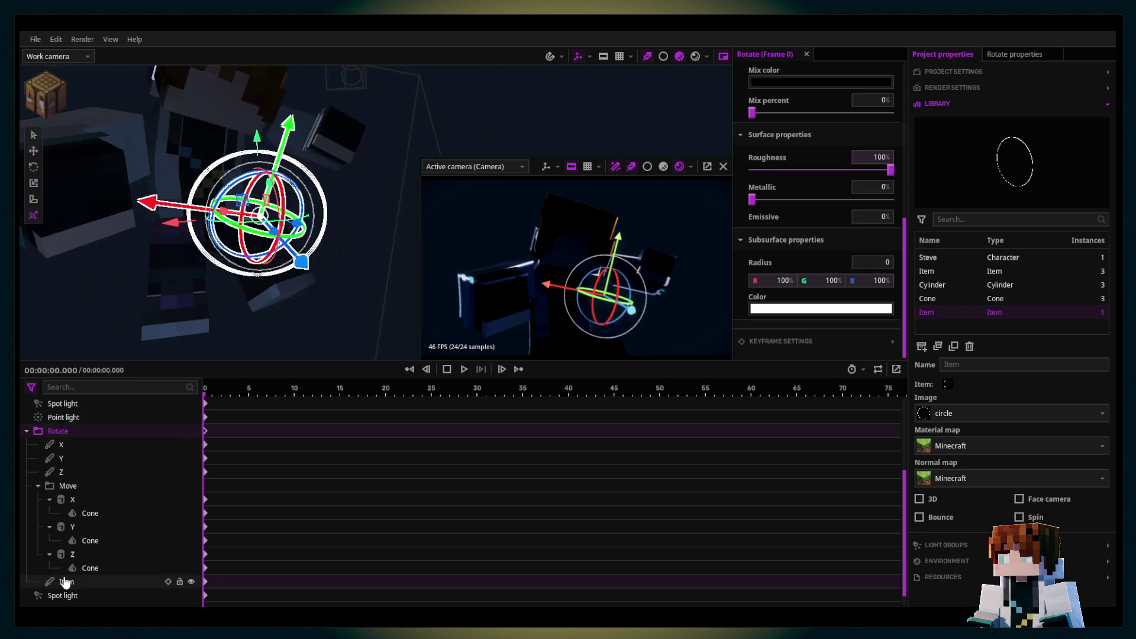
Step: Rename the new circle item SCALE and create a sphere shape
double_click(65, 581)
text(s)
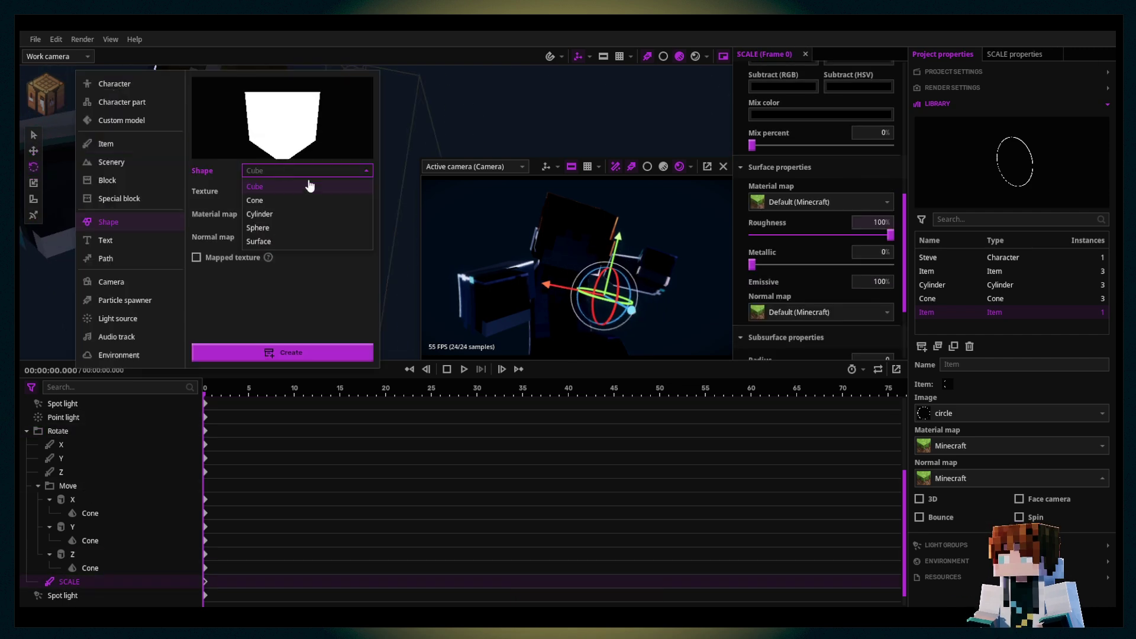
click(257, 227)
click(282, 353)
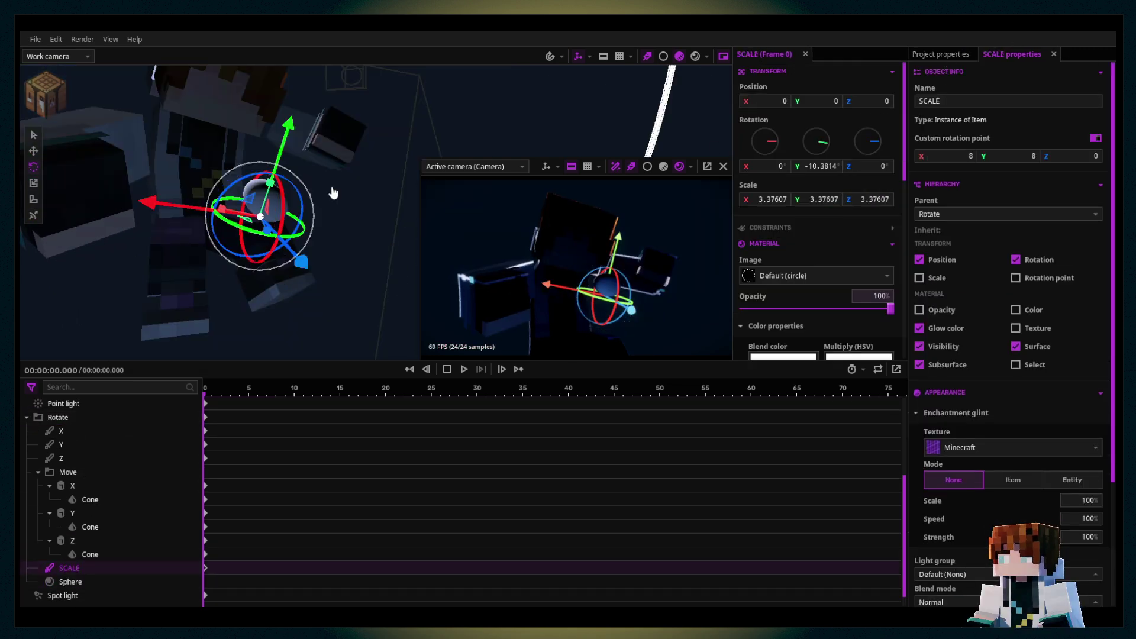
Step: Enable Face camera for the SCALE circle item in the library
click(939, 54)
click(1029, 503)
click(1011, 54)
Step: Turn off scale inheritance for the sphere and set its custom rotation point to 0, 0, 0
click(71, 582)
click(919, 278)
click(1096, 138)
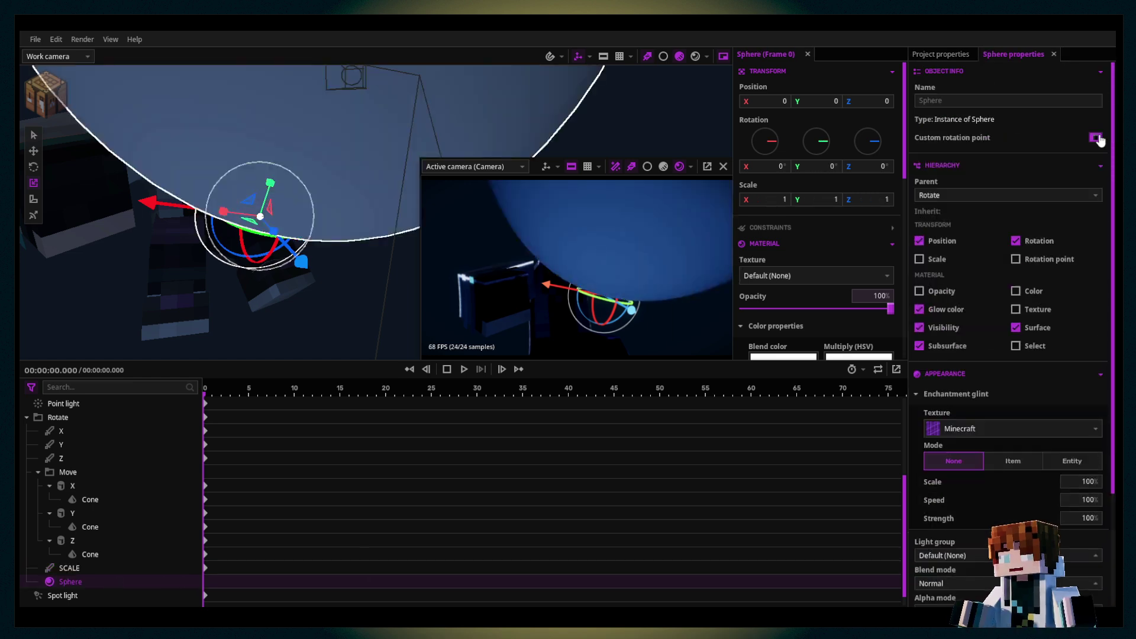
click(1008, 155)
text(0)
Step: Give the sphere a grey blend color and scale it down to about 0.0325 at the centre of the gizmo
scroll(1008, 237, down, 4)
scroll(839, 254, down, 6)
click(782, 87)
scroll(840, 178, up, 6)
drag(313, 217, 264, 218)
scroll(264, 218, up, 4)
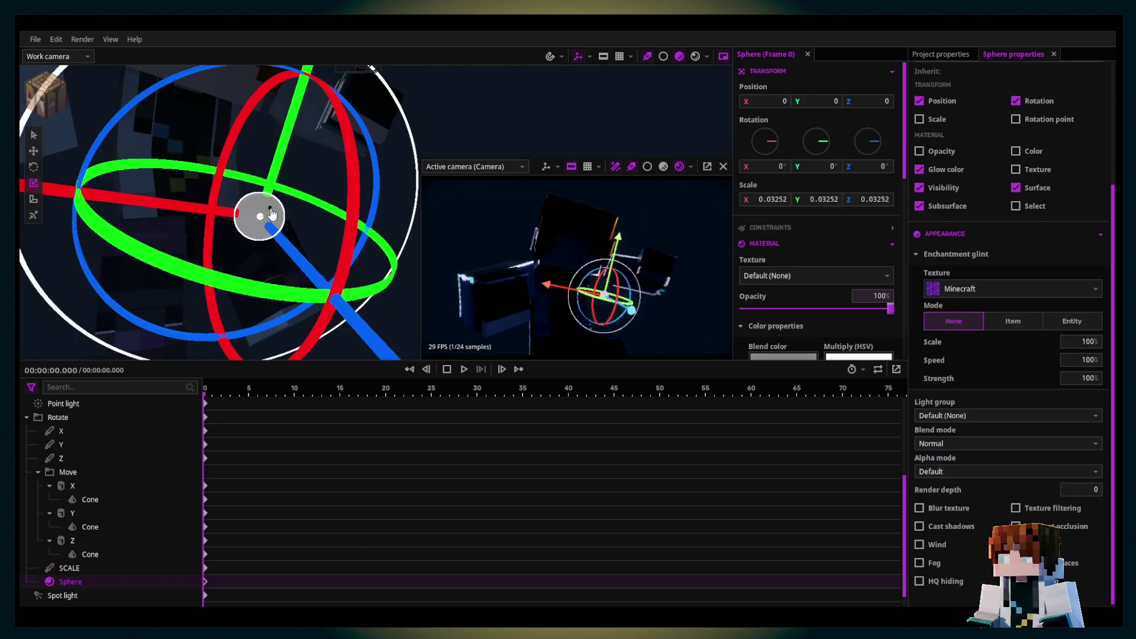
Step: Save the project with the finished centre sphere
scroll(264, 218, down, 4)
scroll(817, 207, down, 3)
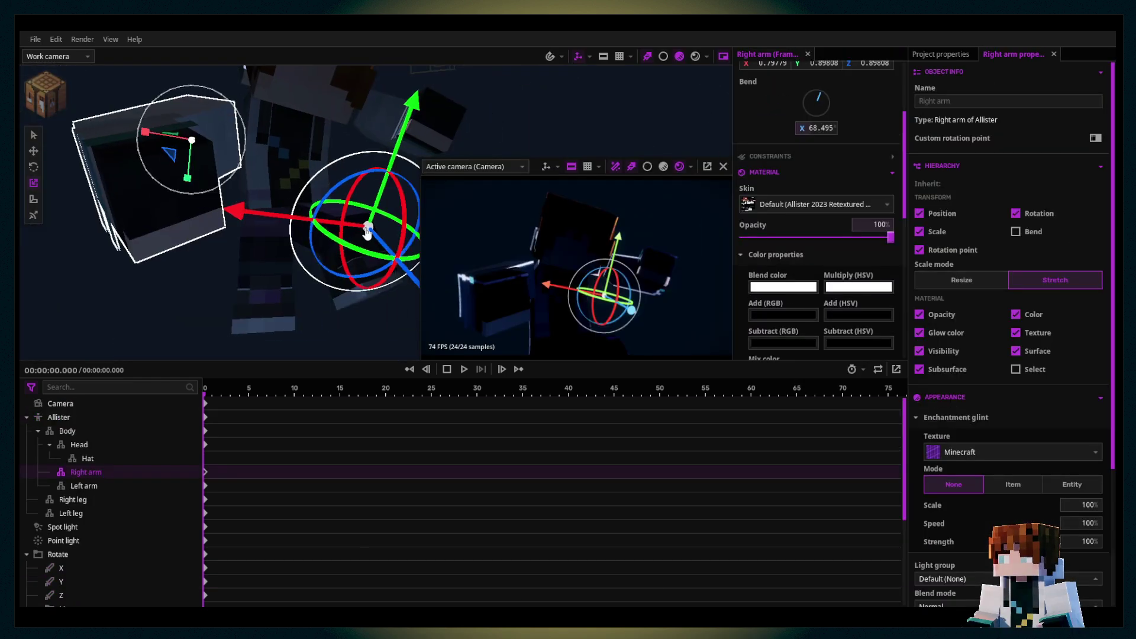
key(ctrl+s)
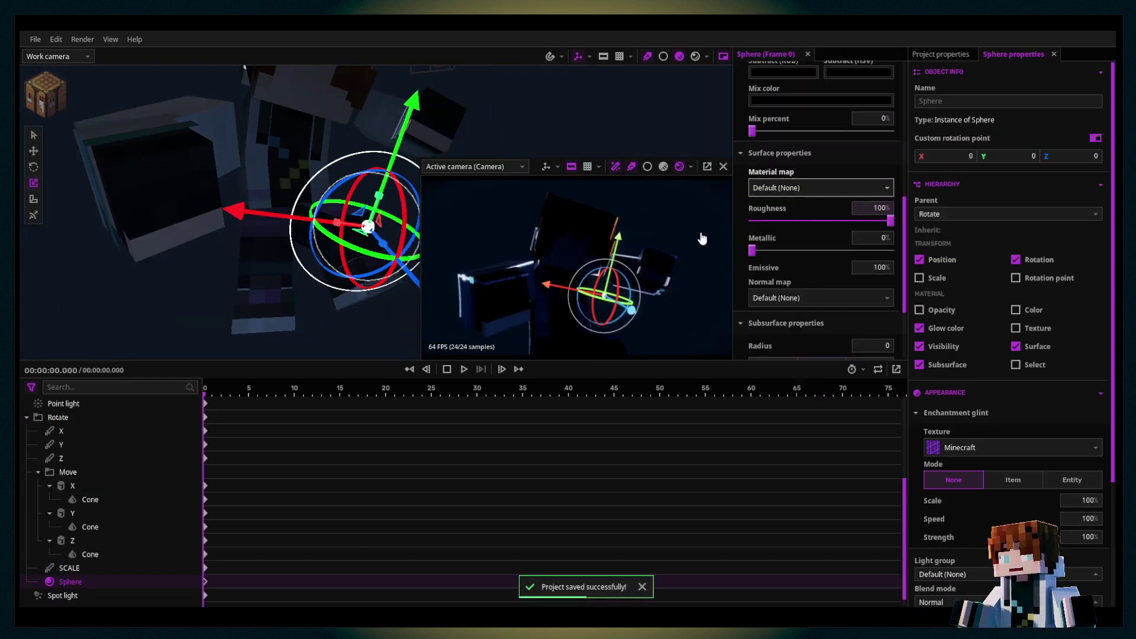
middle_drag(397, 183, 245, 185)
key(ctrl+s)
Step: Create a point light near the character
click(46, 94)
click(130, 320)
click(282, 353)
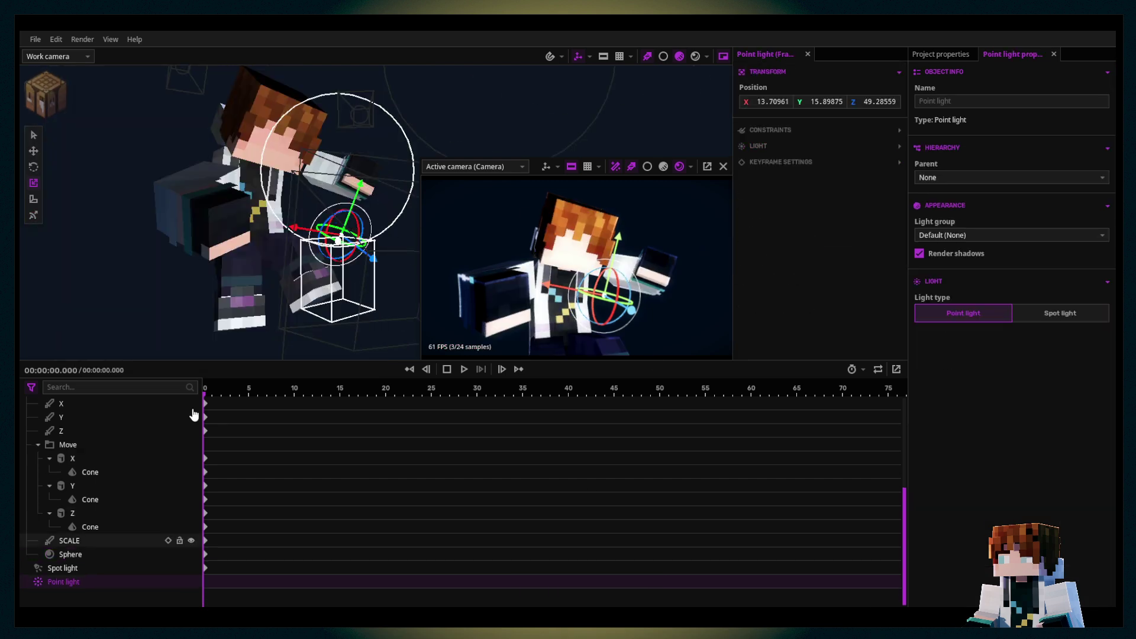
Step: Move the point light up beside the character's head and set its color to pale salmon, RGB 236, 175, 159
click(819, 146)
click(819, 175)
click(797, 200)
key(ctrl+s)
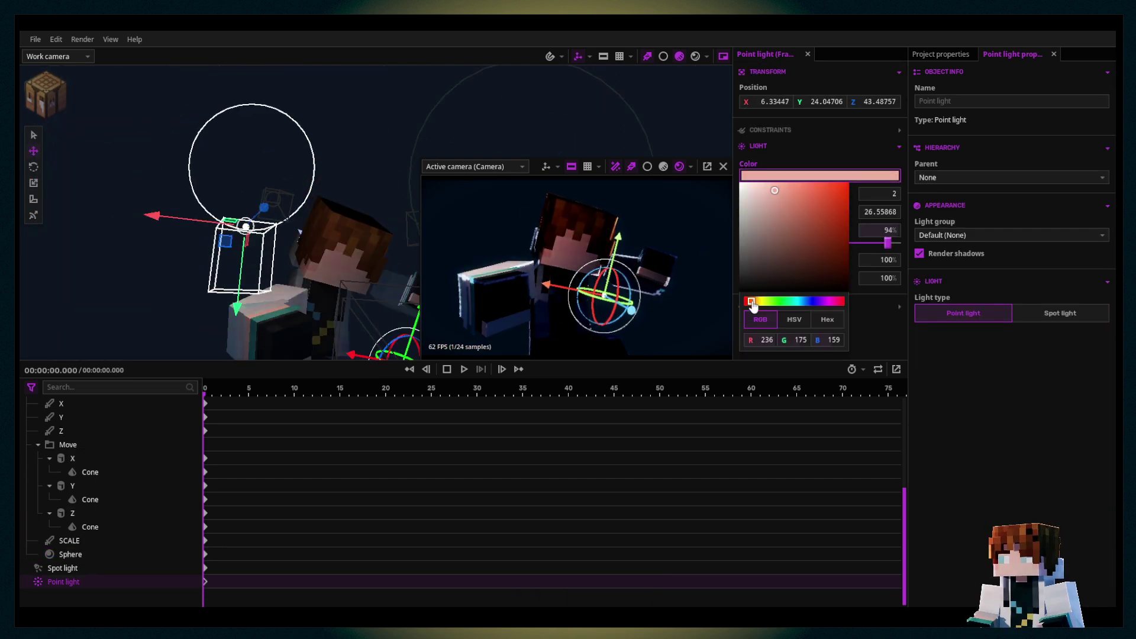